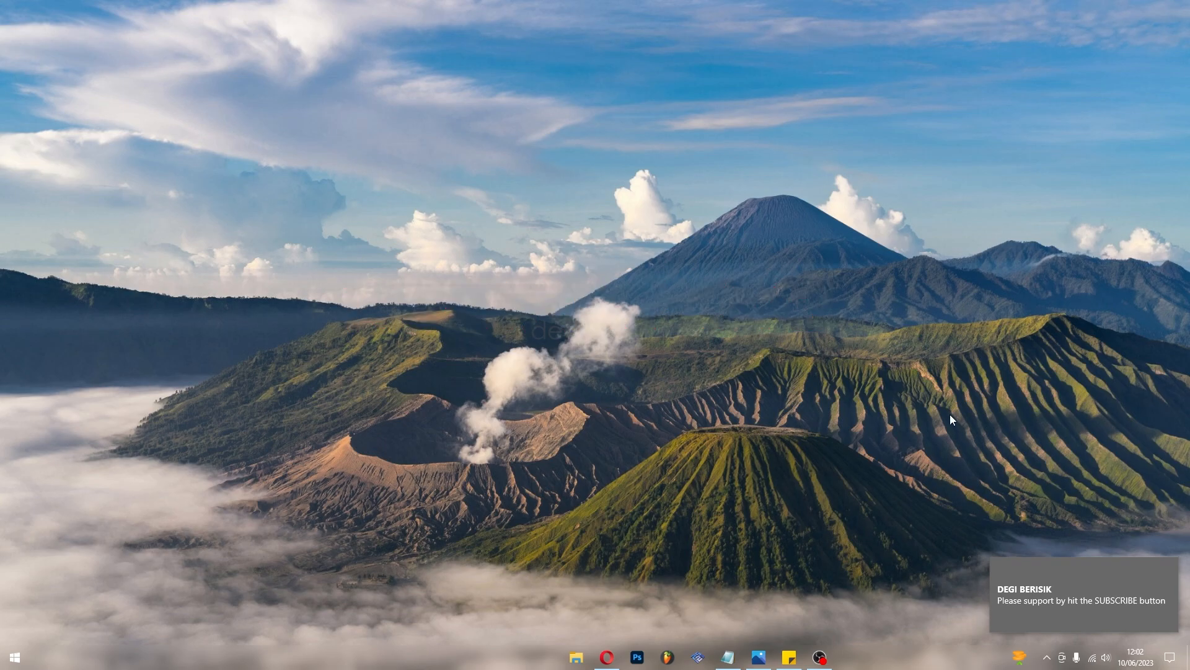
Switch to Opera, go to pcsx2.net/compat and open the PCSX2 website's download page
left_click(607, 657)
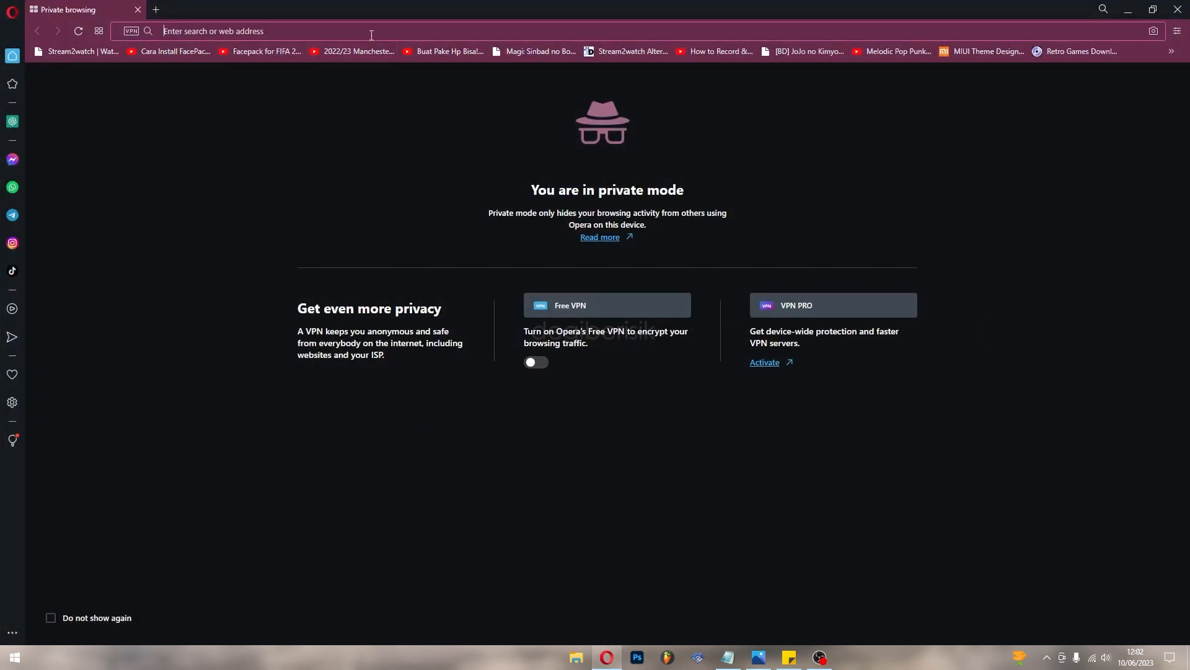
type("pcsx2.net/compat")
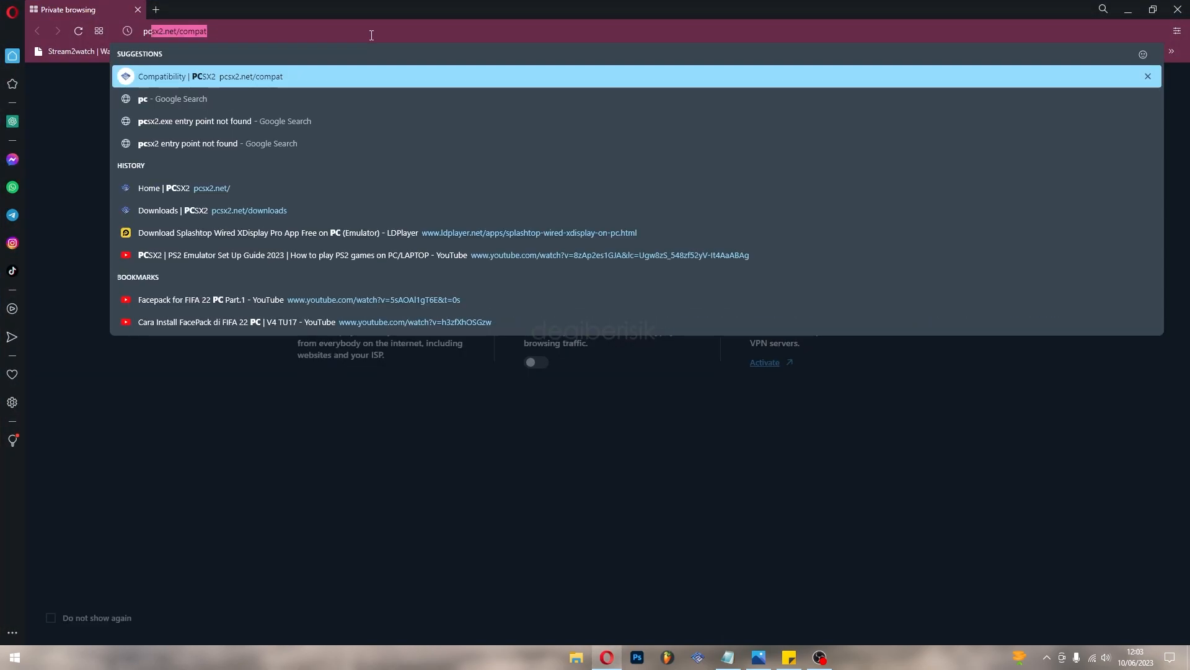
key("Return")
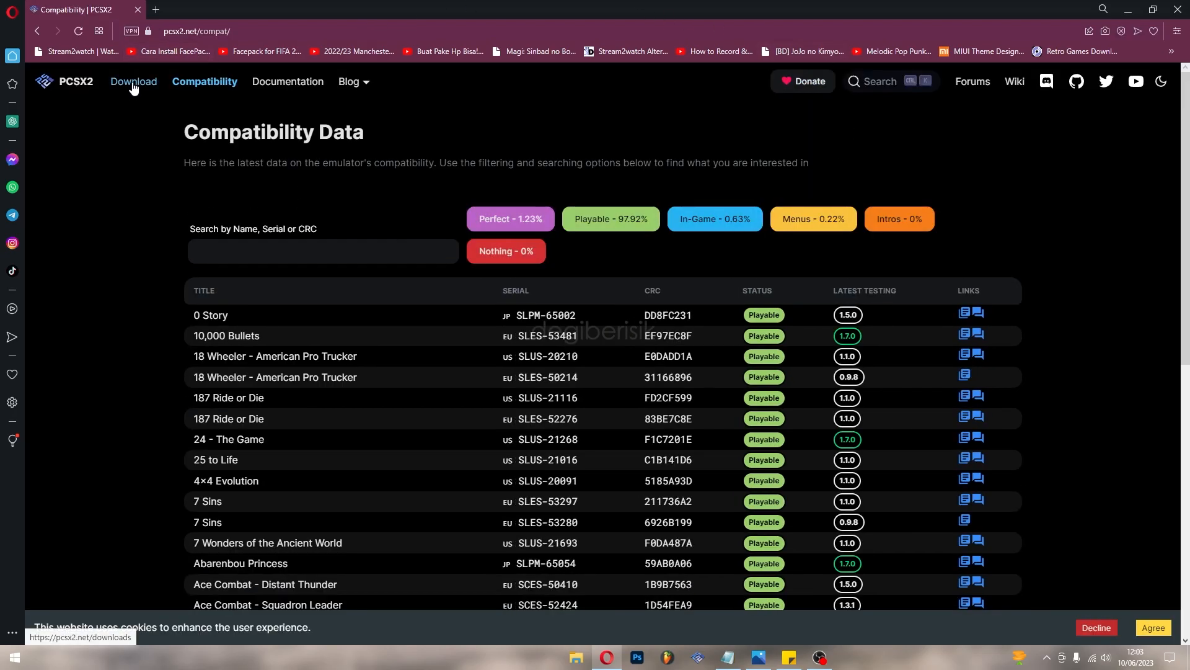
left_click(133, 82)
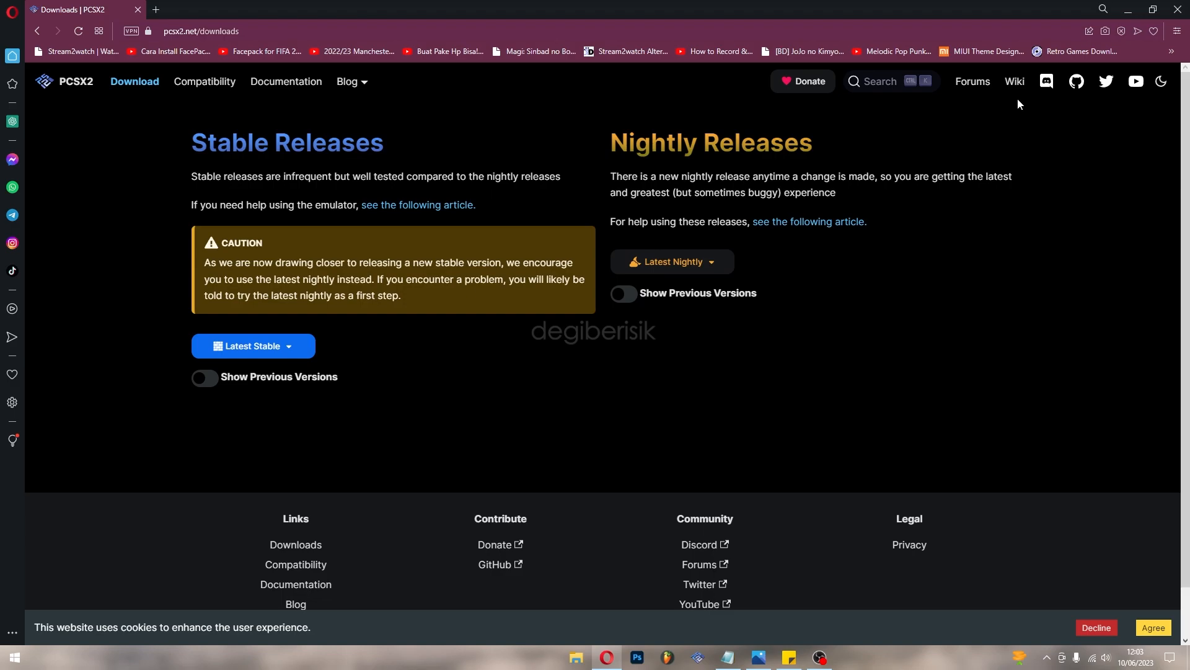
Download the latest nightly PCSX2 release for Windows, 64bit - Qt v1.7.4564
scroll(953, 319, "down", 1)
scroll(954, 319, "up", 1)
left_click(709, 263)
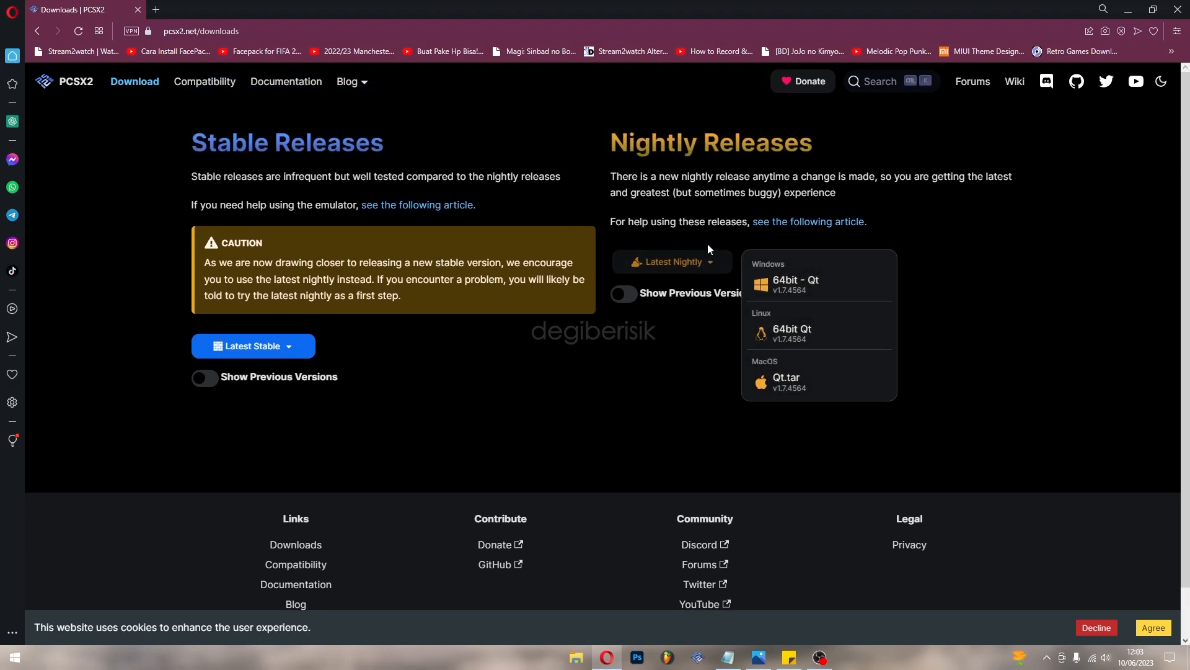
left_click(847, 289)
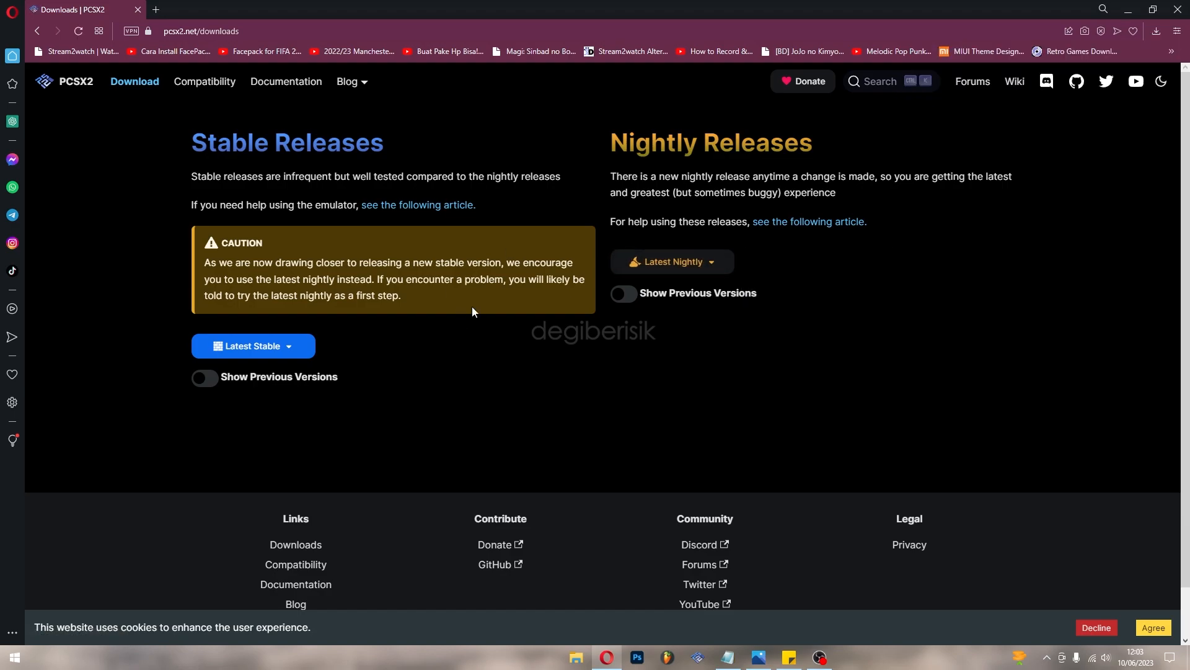
In File Explorer, move the pcsx2-v1.7.4564-windows-64bit-Qt archive from Downloads into the MASALAH PCSX2 folder on DATA (D:)
left_click(576, 660)
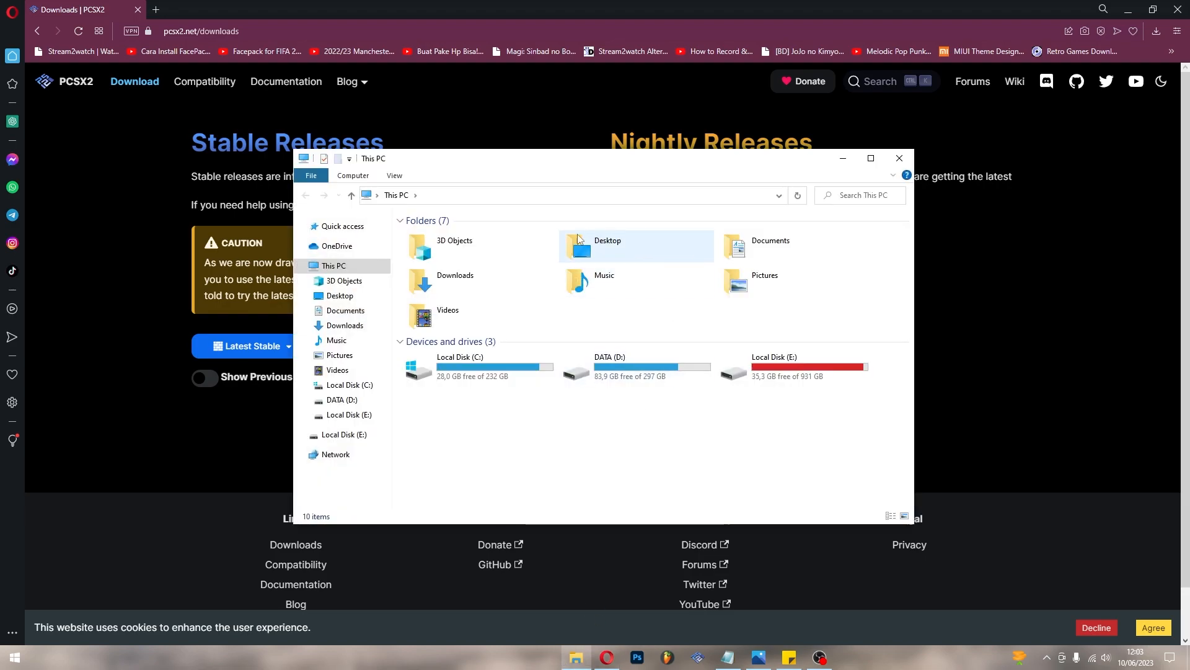
left_click(357, 327)
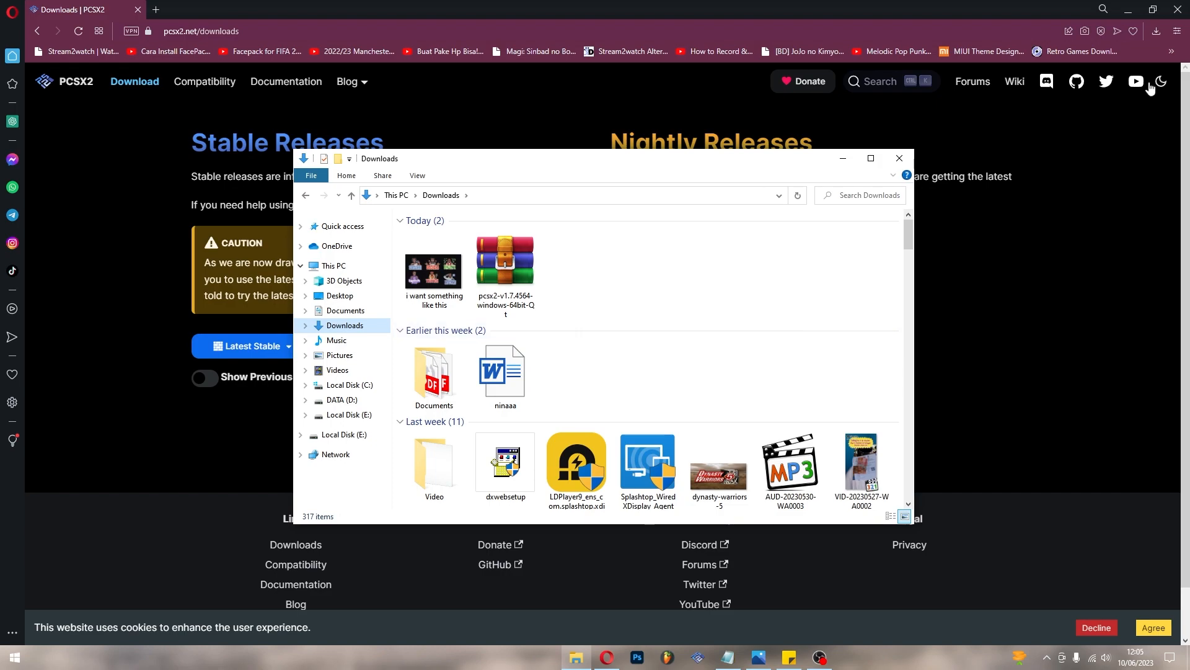
left_click(1129, 10)
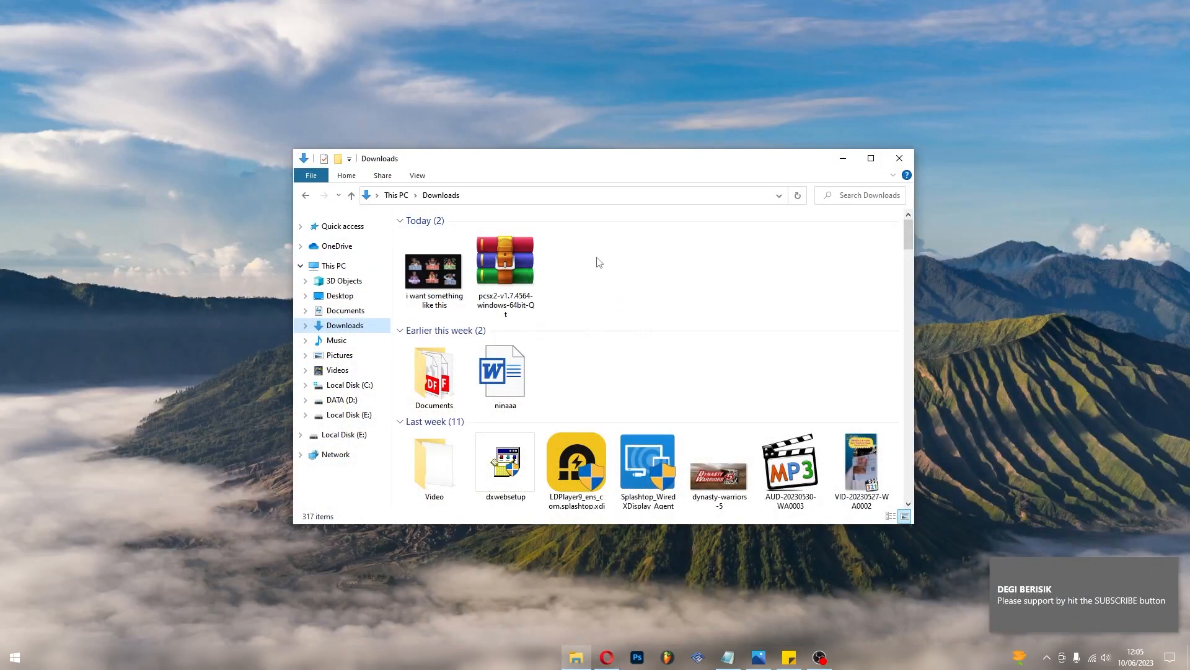
right_click(512, 265)
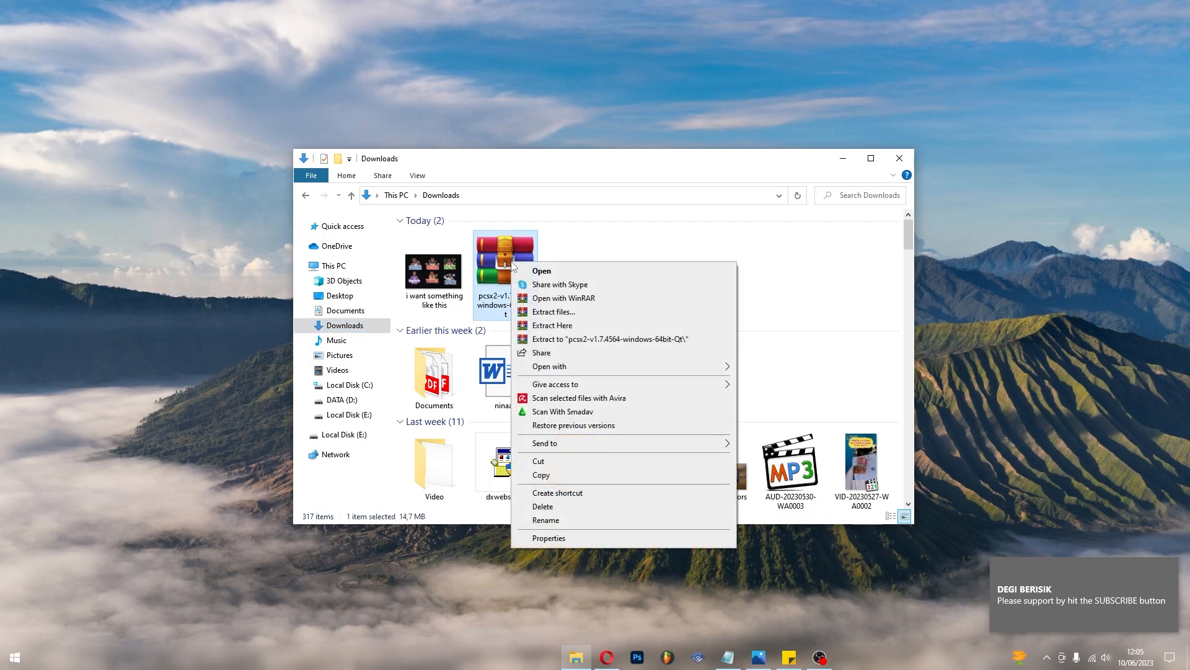
left_click(567, 461)
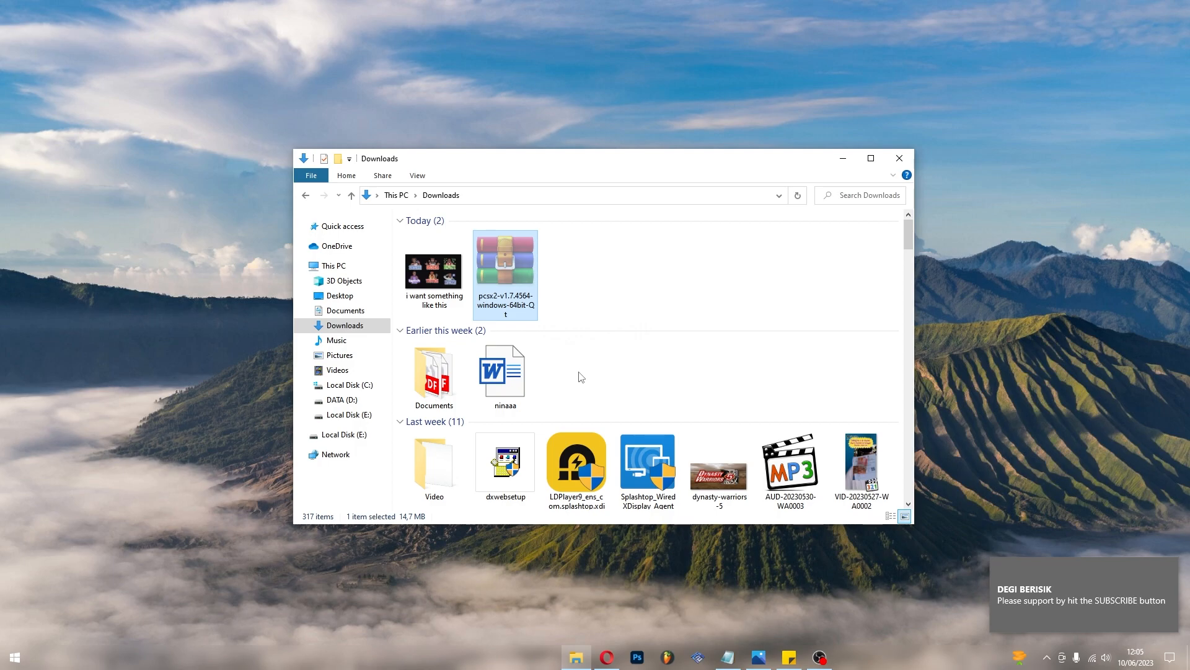
left_click(341, 400)
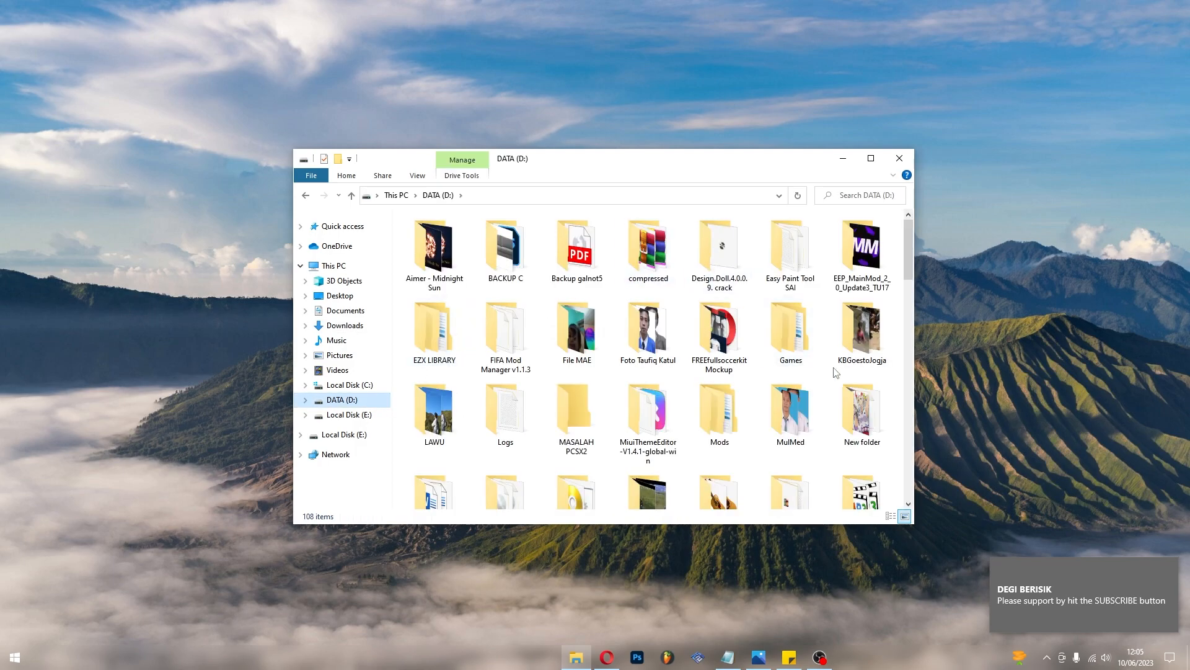
double_click(576, 412)
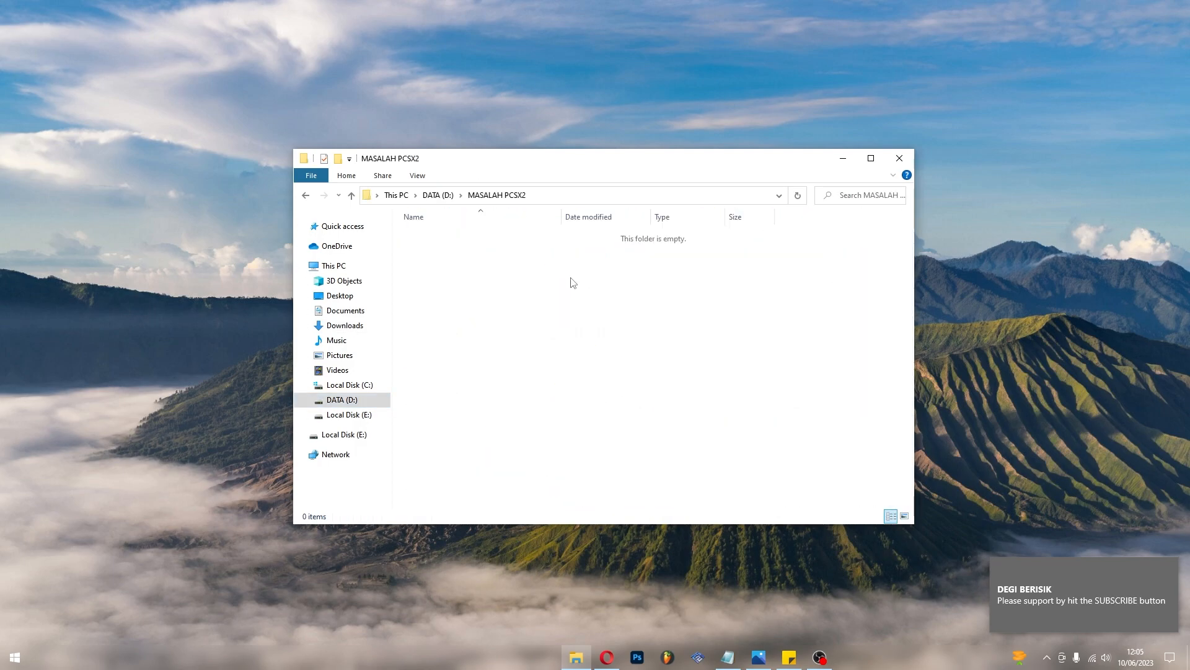
right_click(571, 285)
left_click(633, 371)
left_click(615, 351)
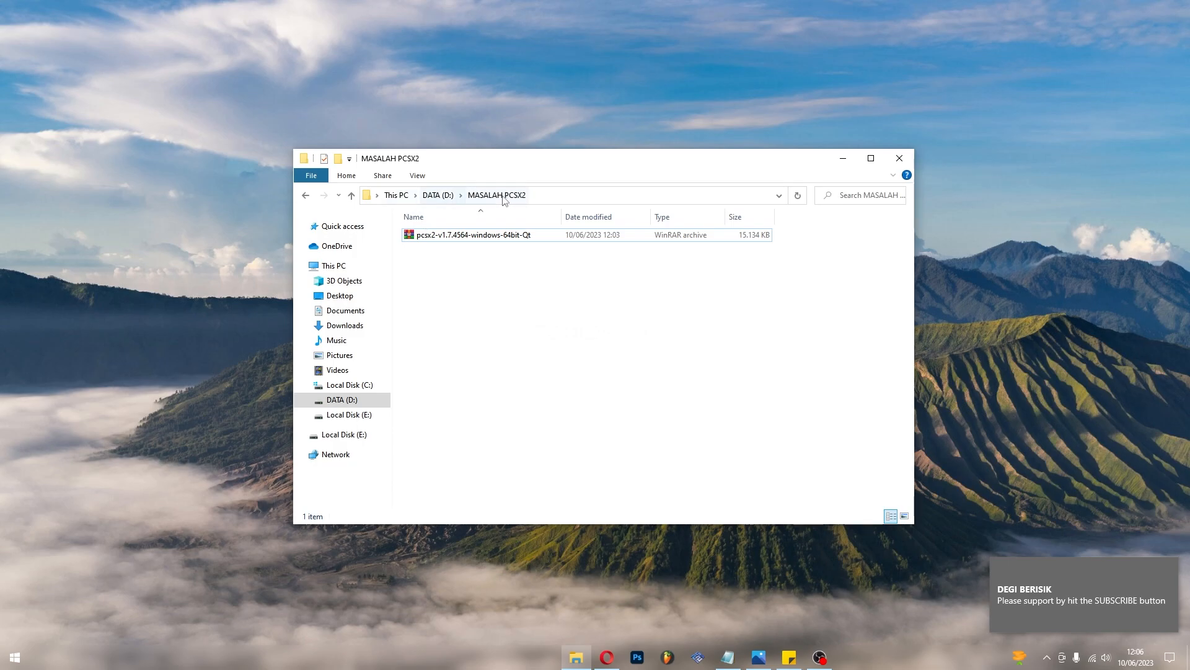
Extract the PCSX2 archive into a folder of the same name and permanently delete the archive
right_click(449, 239)
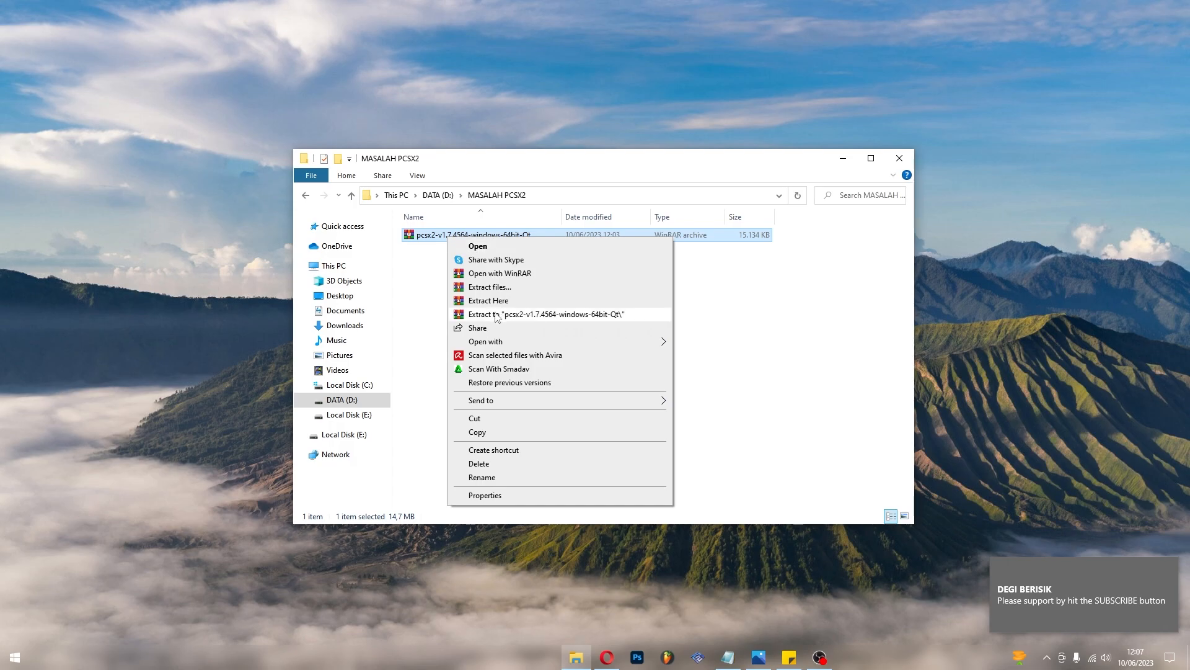
left_click(574, 315)
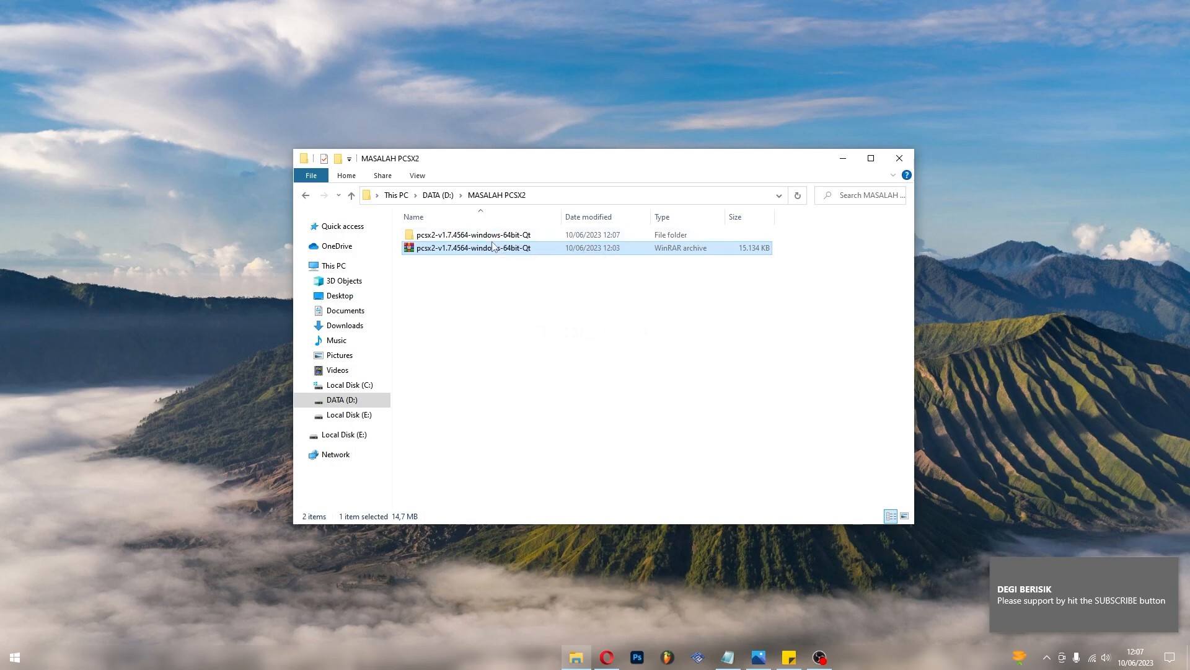
key("shift+Delete")
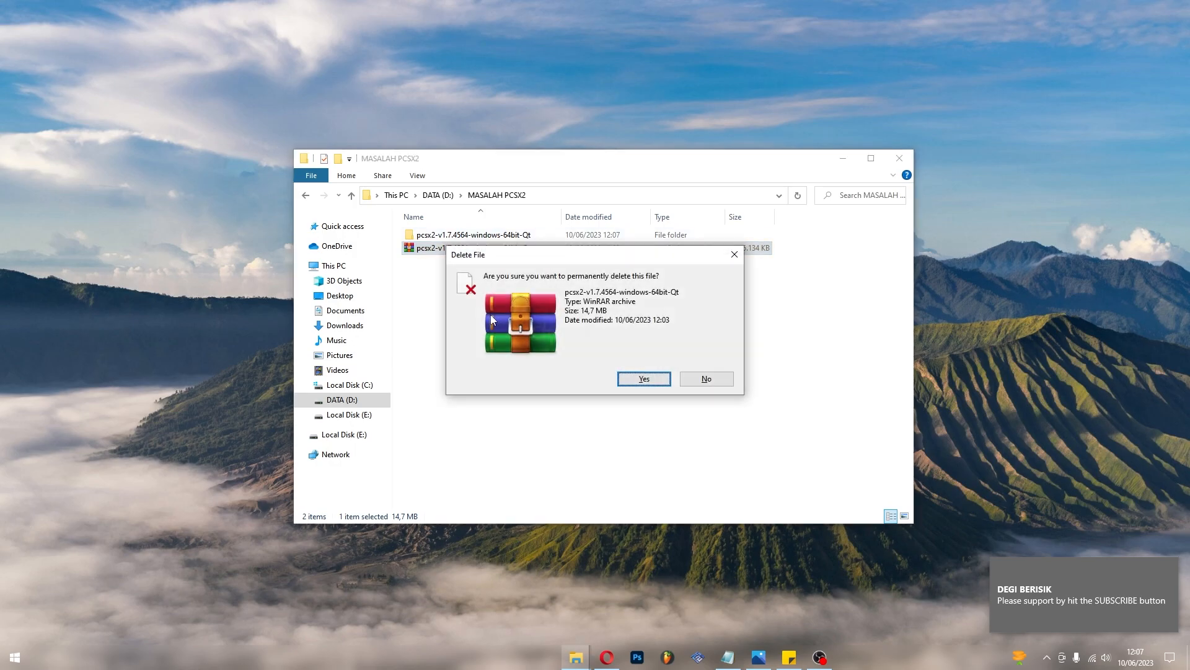
left_click(663, 383)
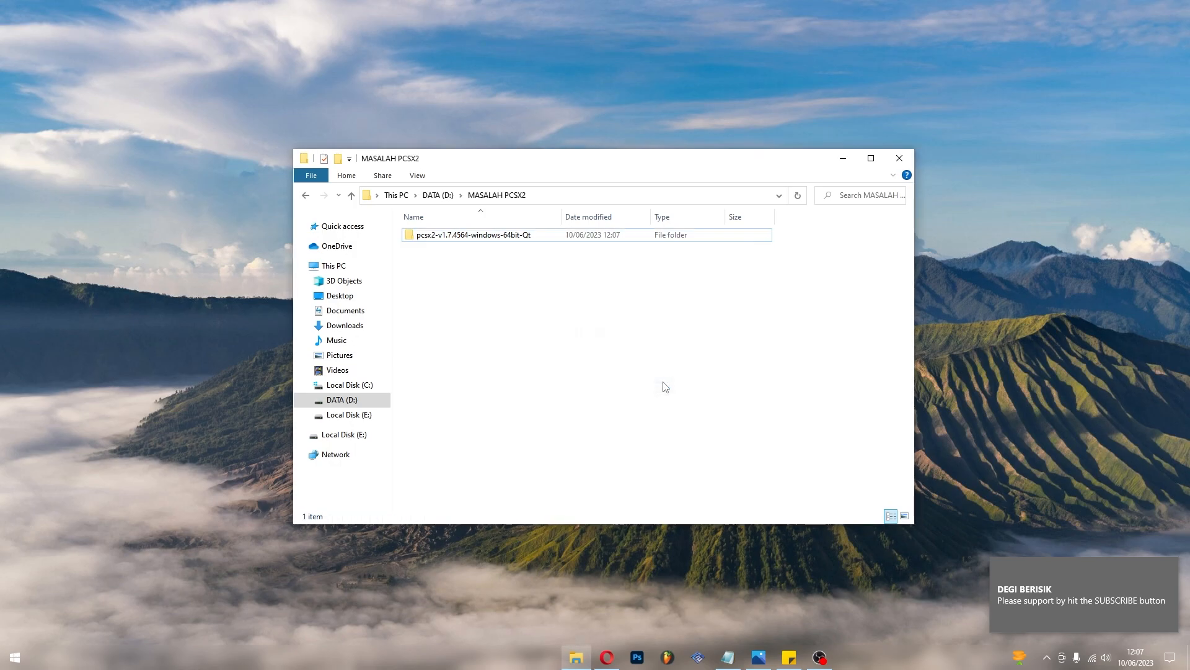
Open the extracted pcsx2-v1.7.4564-windows-64bit-Qt folder and launch the pcsx2-qt application
double_click(525, 241)
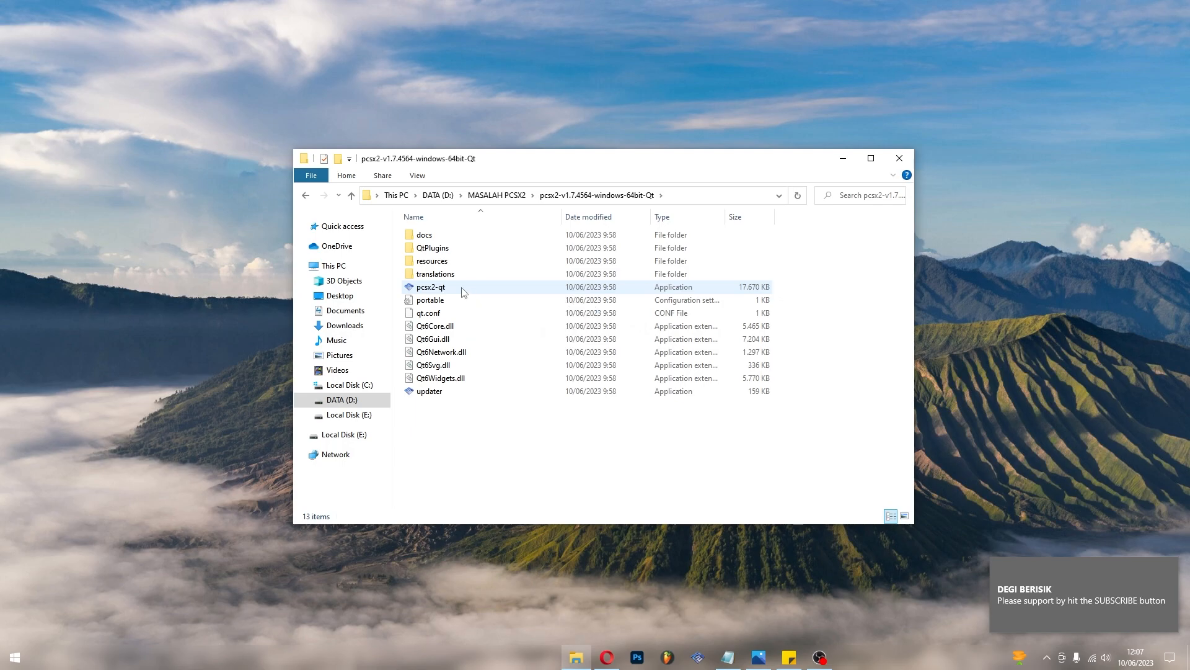
double_click(488, 291)
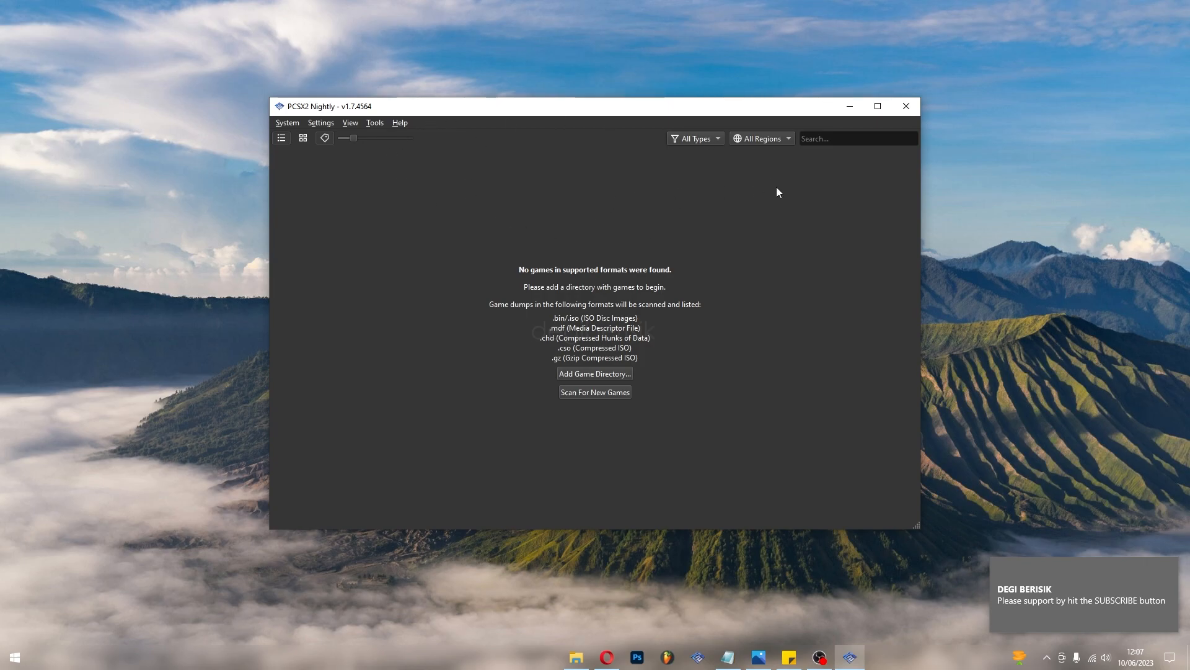
Minimize the emulator and examine the files and subfolders in the PCSX2 program folder
left_click(850, 106)
scroll(521, 314, "down", 2)
scroll(523, 374, "up", 2)
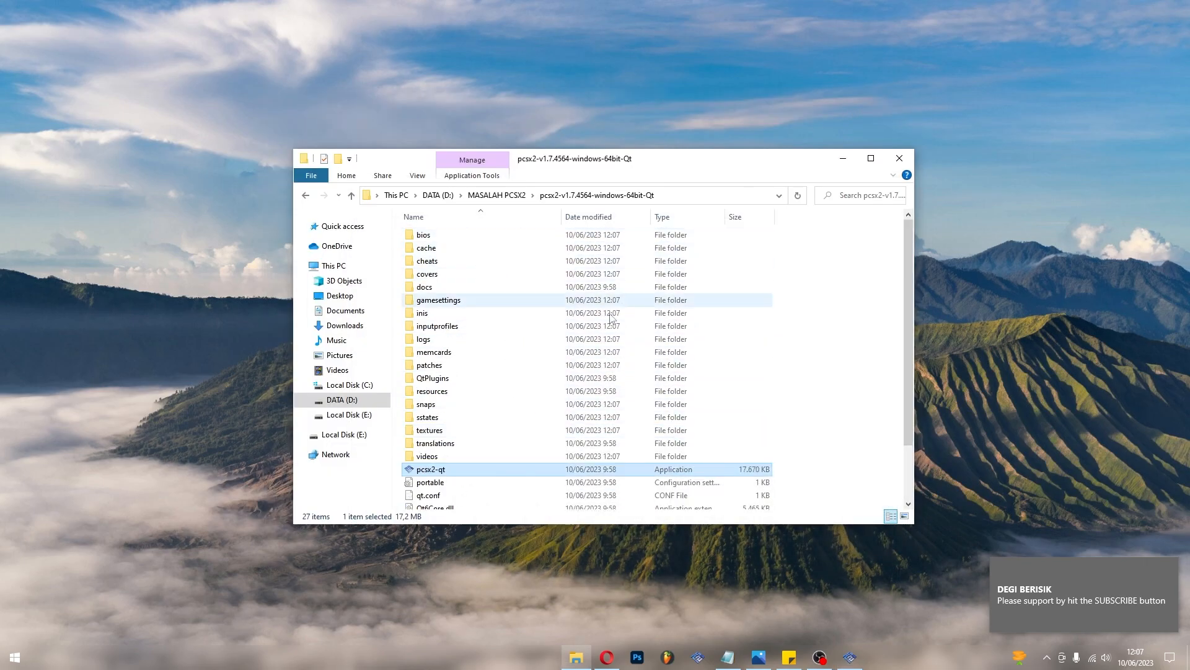
scroll(620, 317, "down", 2)
scroll(545, 372, "up", 2)
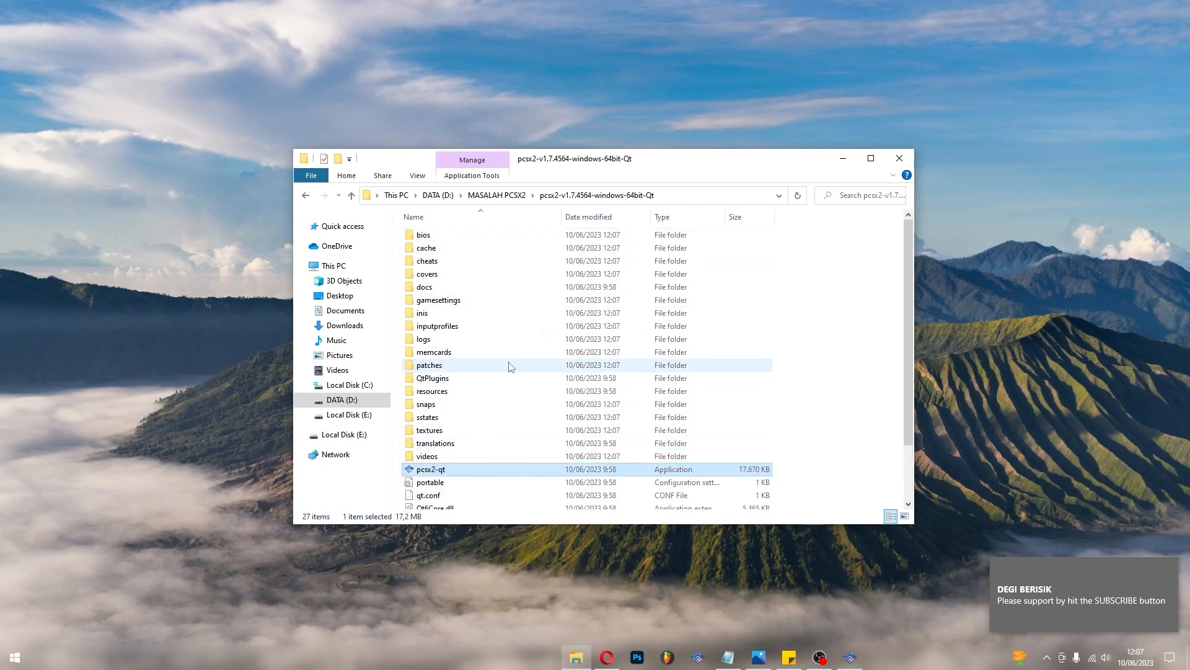
scroll(509, 365, "down", 2)
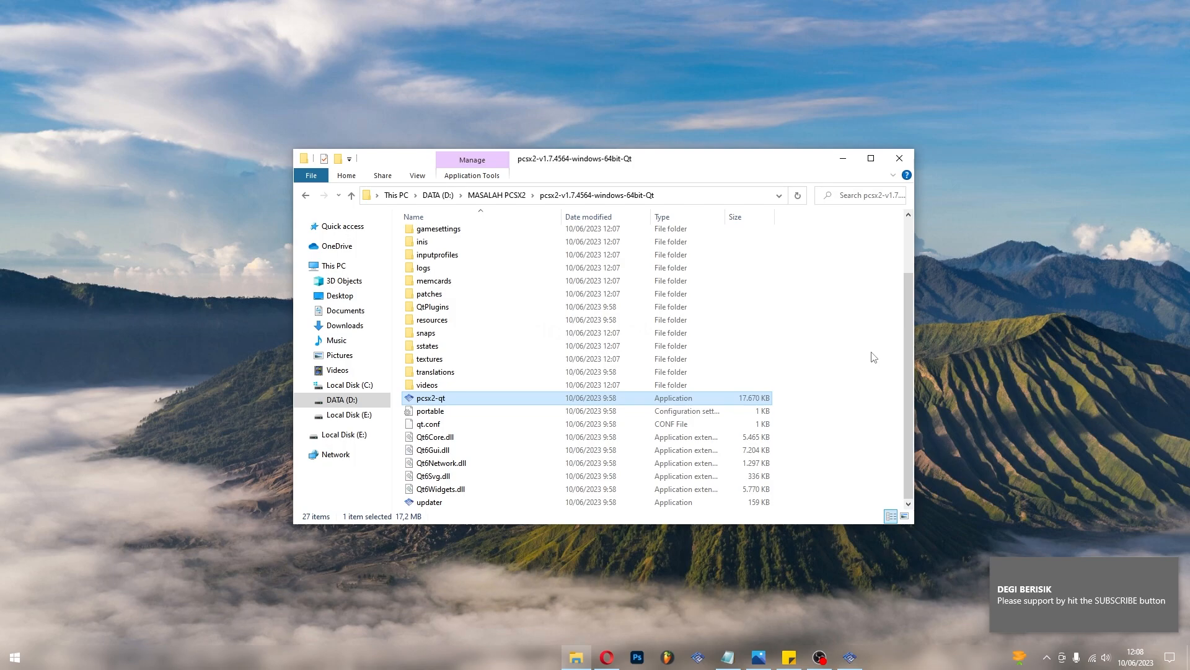
scroll(806, 335, "up", 2)
scroll(805, 372, "down", 2)
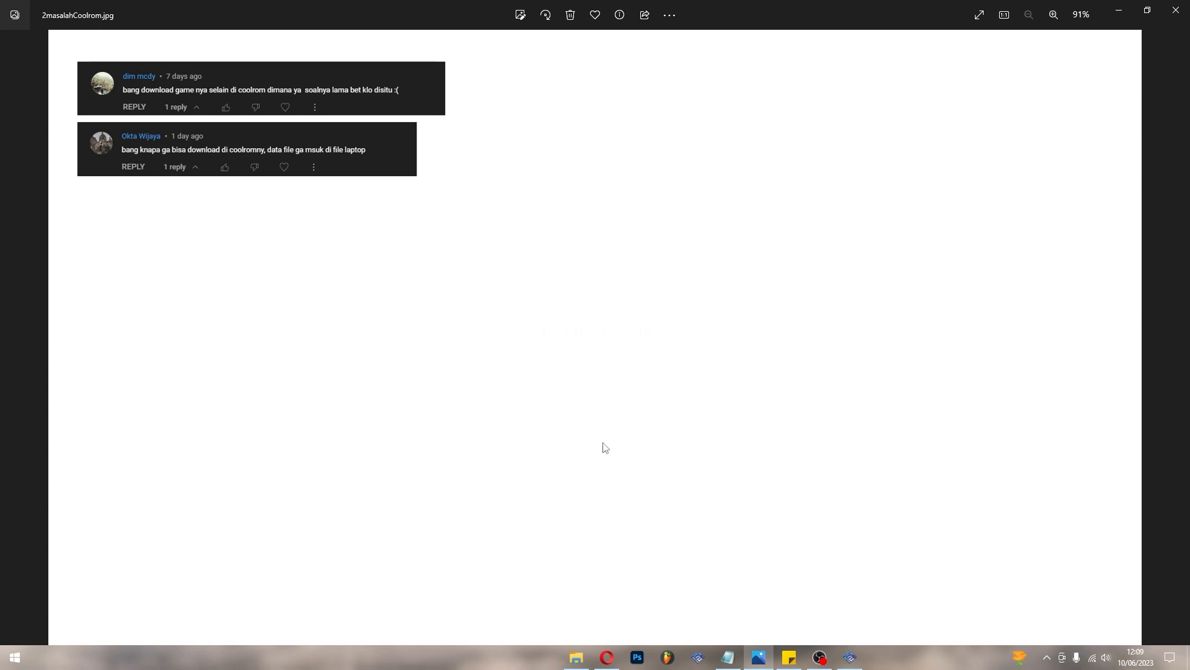
Switch to Opera and view CoolROM's Mortal Kombat - Shaolin Monks page in a new tab, including its download section
left_click(607, 657)
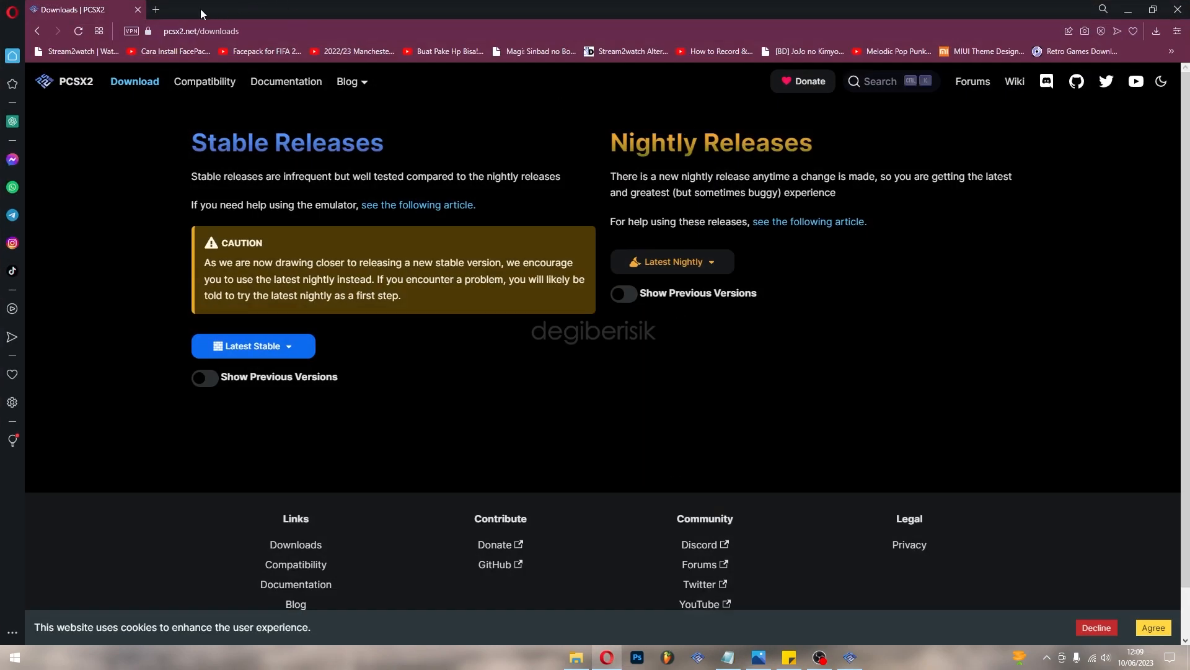
left_click(154, 10)
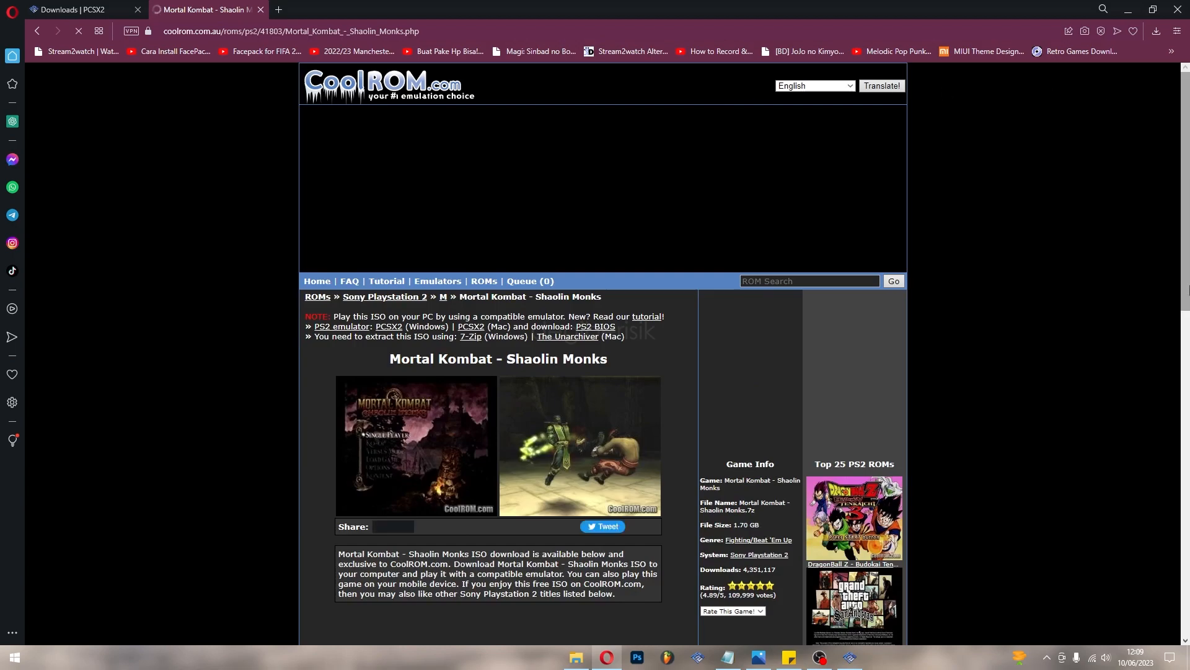
scroll(532, 374, "down", 10)
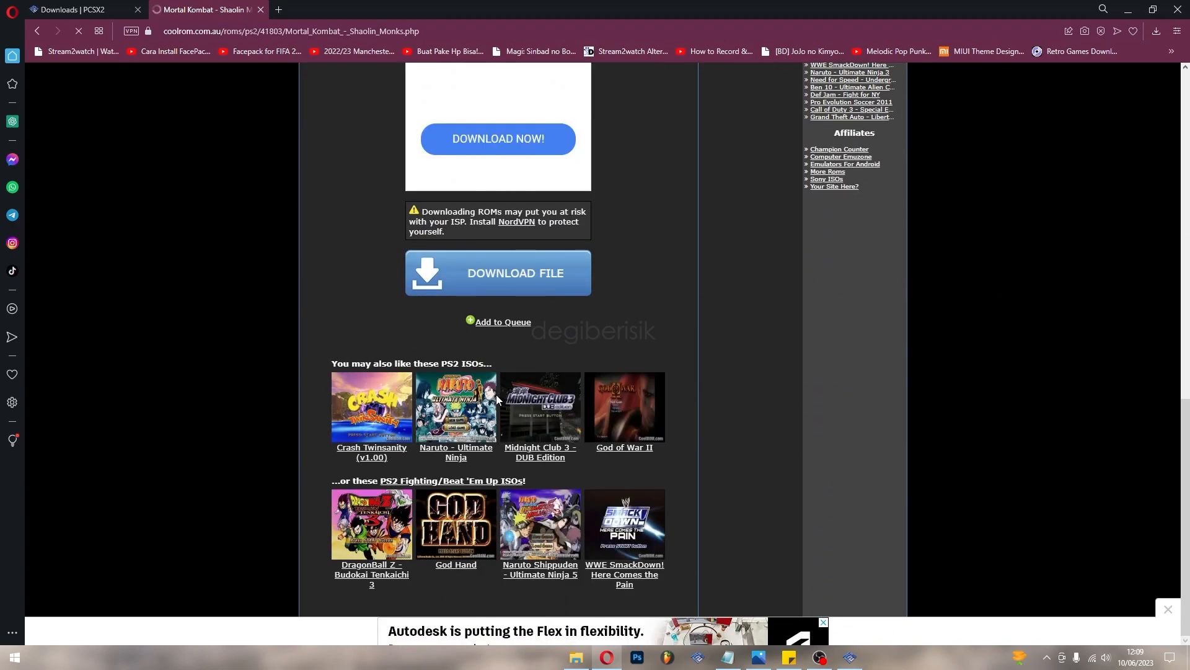
scroll(496, 395, "up", 10)
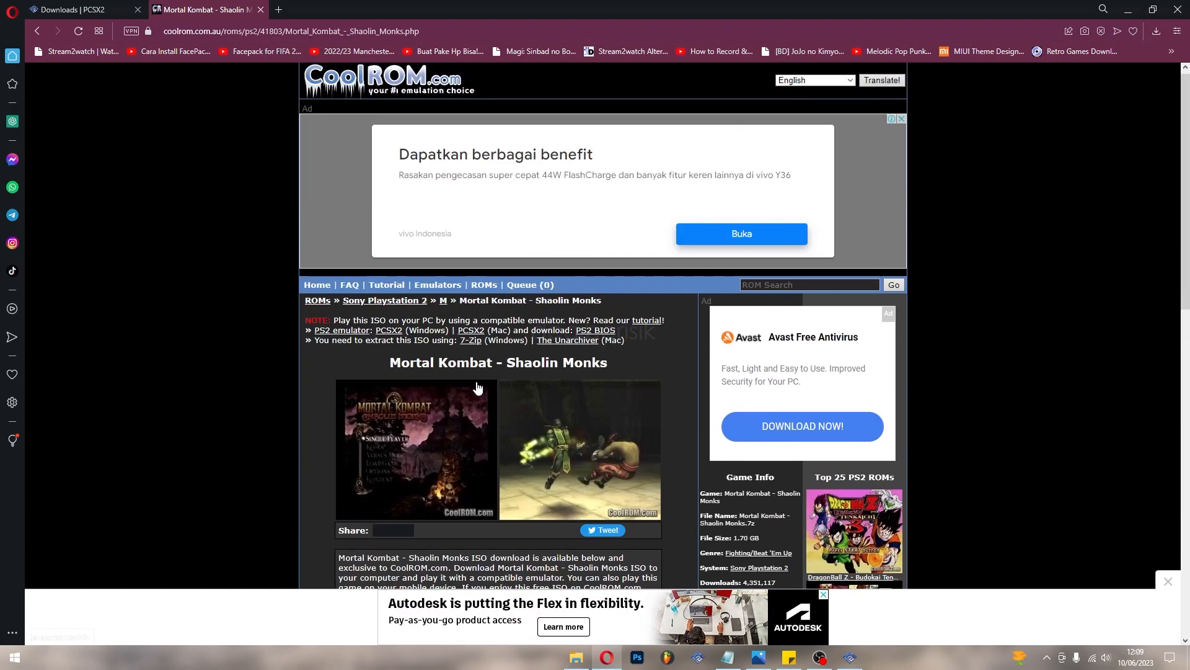
Download Chessmaster (Europe) from CoolROM's Sony Playstation 2 list under C, declining the NordVPN offer
scroll(481, 389, "down", 10)
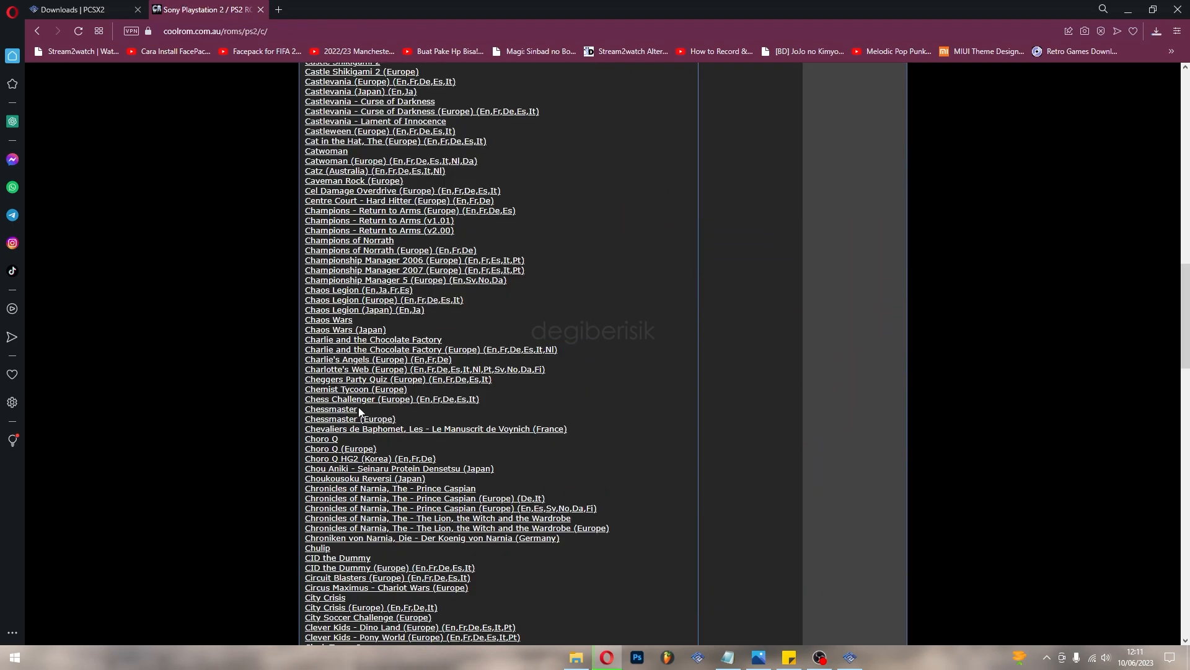
left_click(338, 420)
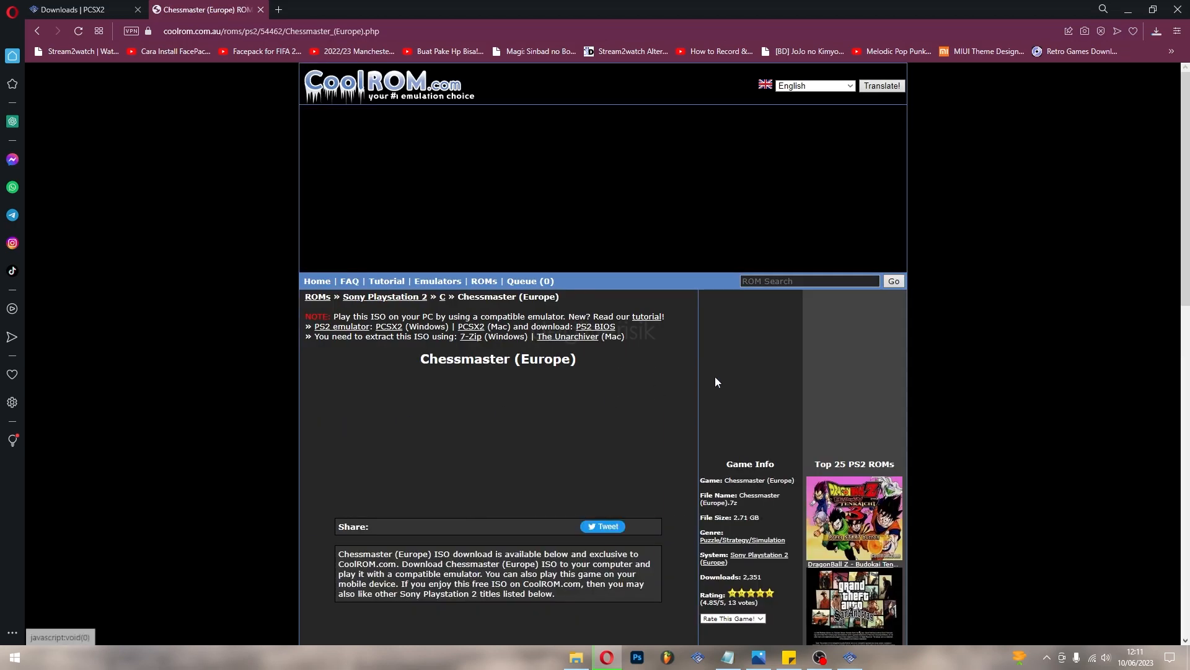
scroll(598, 473, "down", 8)
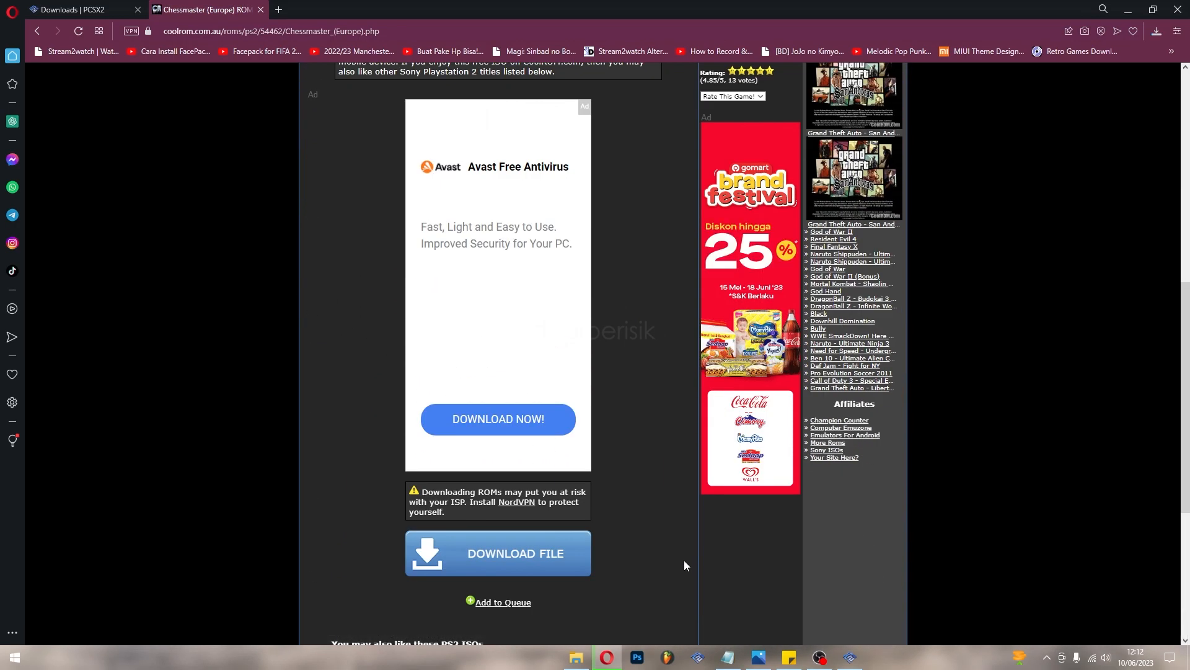
left_click(531, 559)
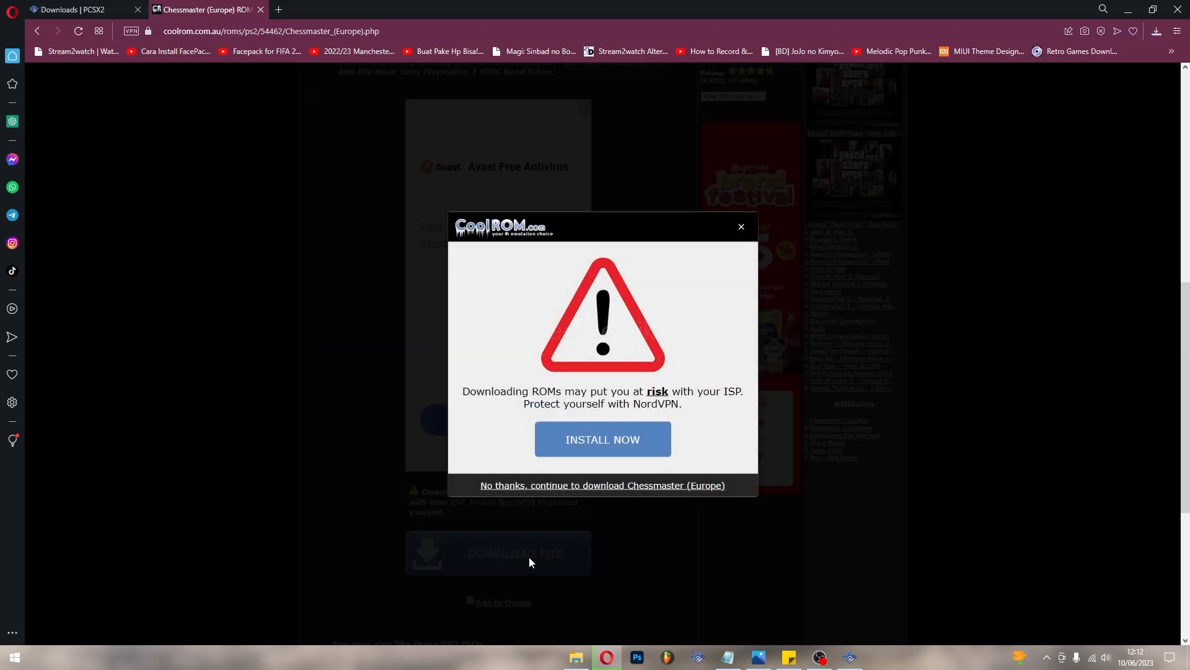
left_click(569, 491)
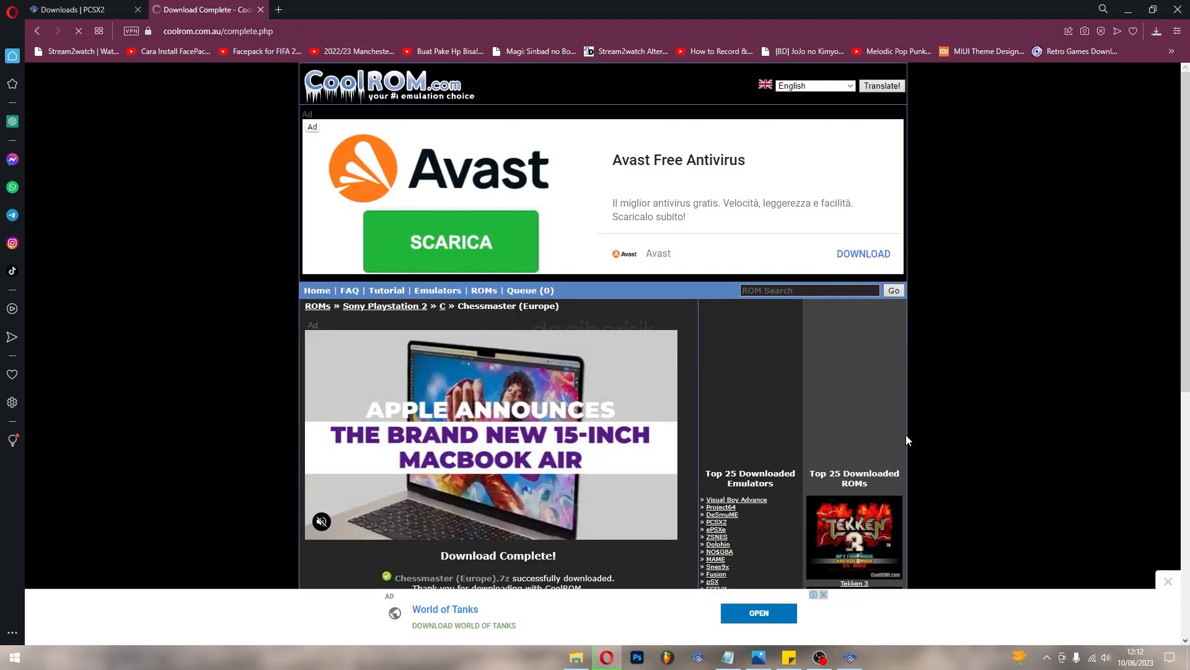
scroll(908, 436, "down", 3)
scroll(726, 368, "up", 1)
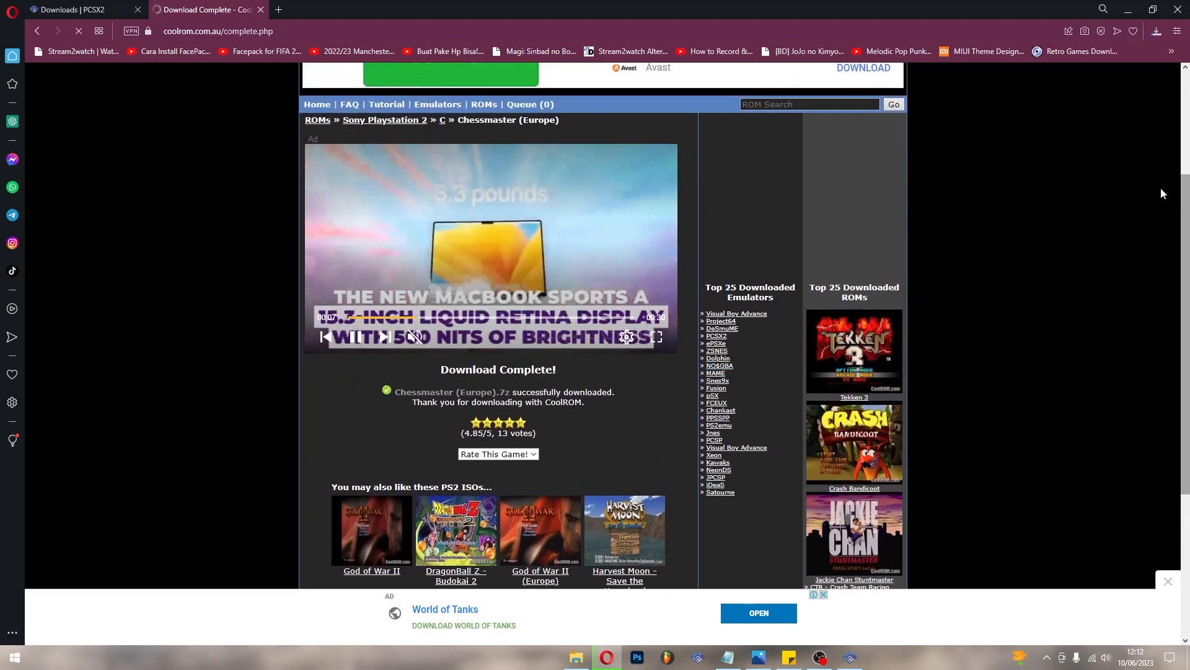
scroll(1044, 259, "up", 3)
scroll(1043, 260, "down", 2)
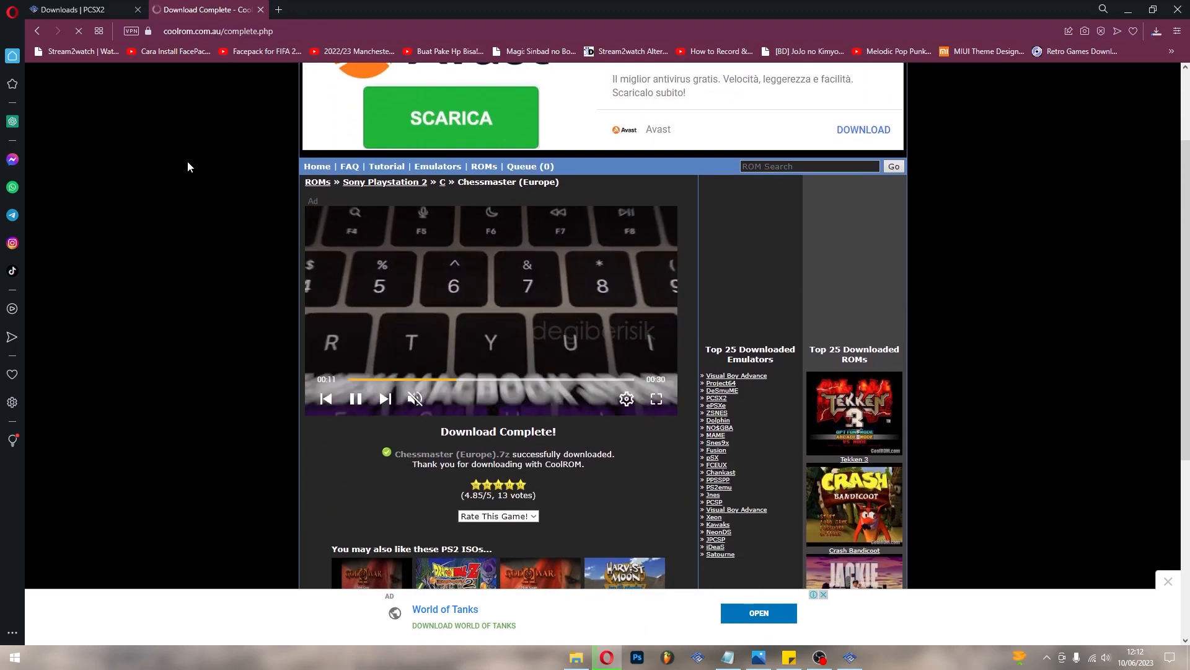
Return to the Chessmaster (Europe) page on CoolROM and start its file download again
left_click(38, 32)
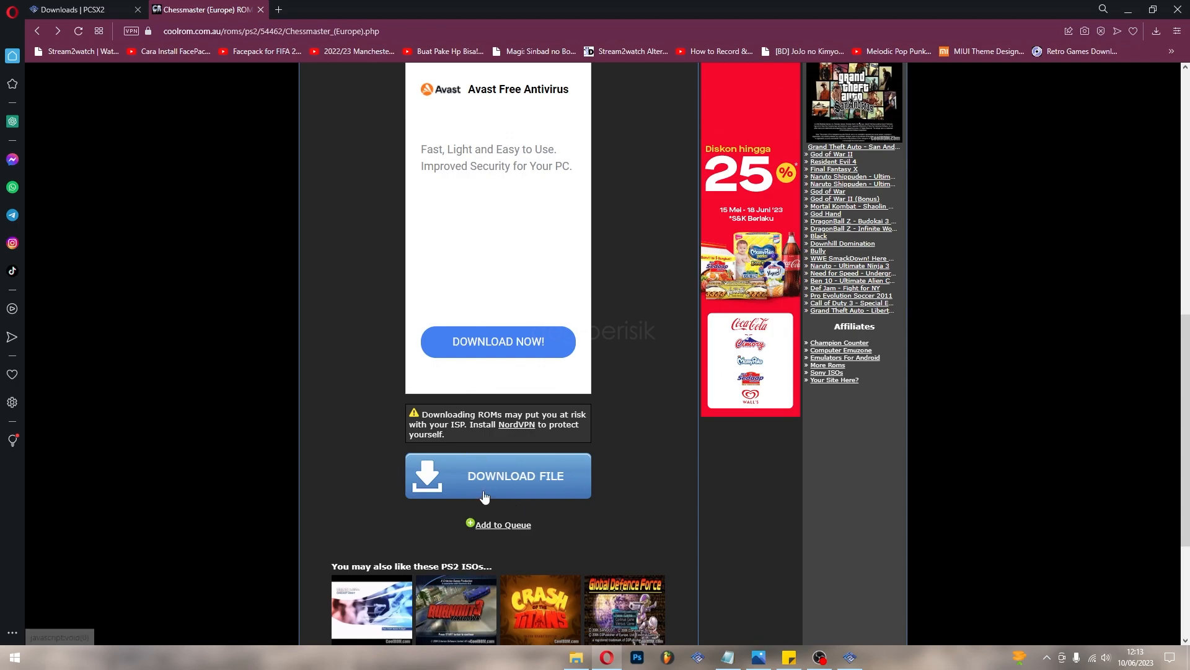
left_click(521, 476)
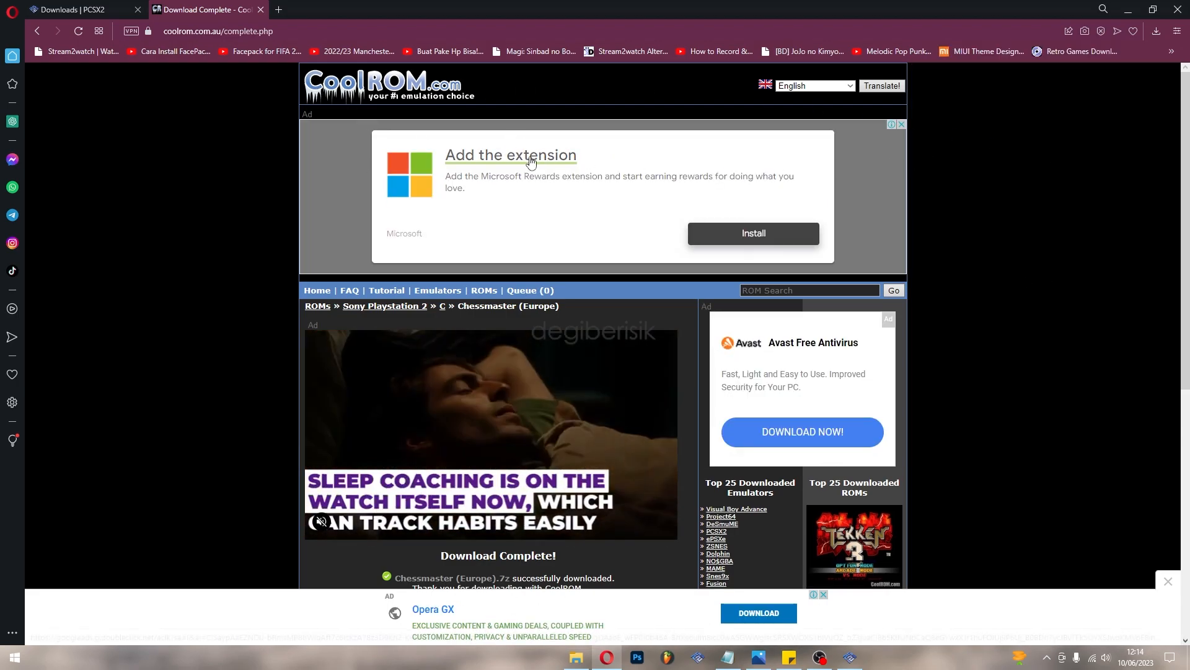
Open cdromance.com in the current tab and look through the games on its home page
left_click(248, 31)
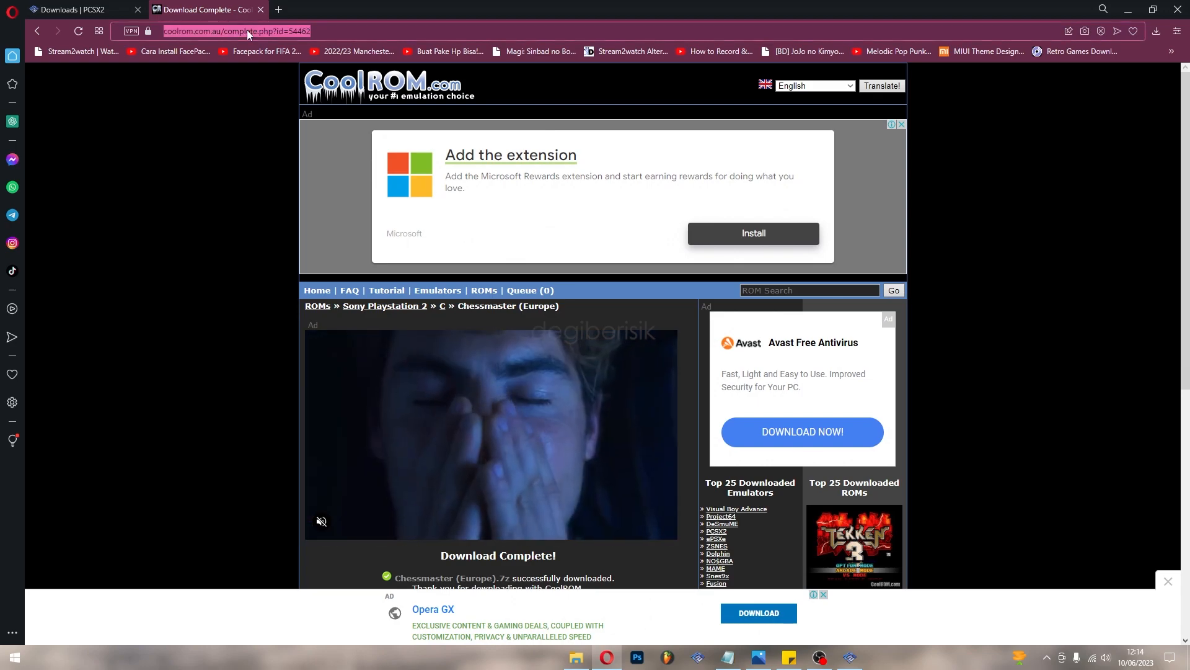
type("cdromance.com")
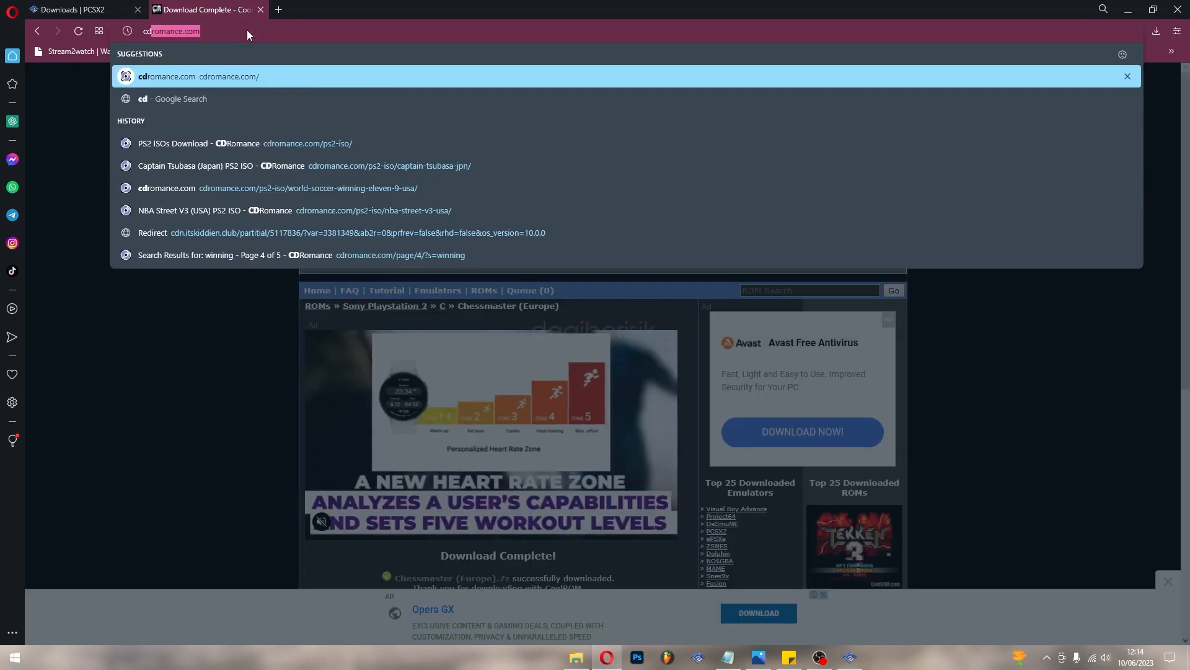
key("Return")
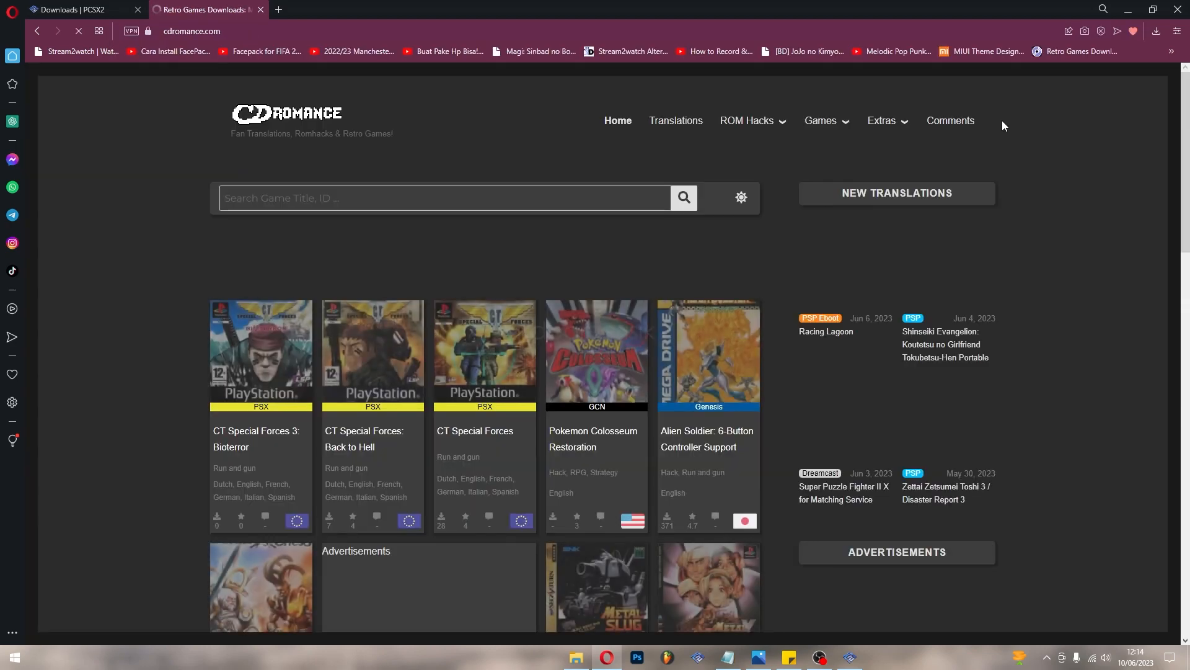
scroll(111, 365, "down", 3)
scroll(110, 362, "up", 3)
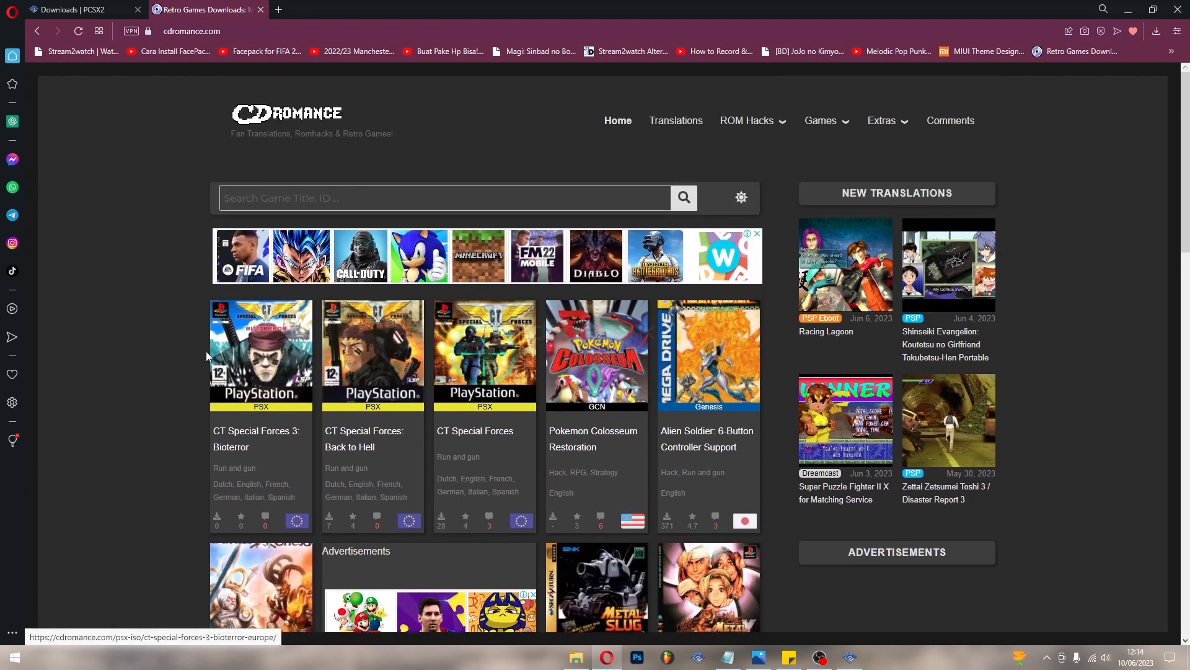
scroll(623, 346, "down", 3)
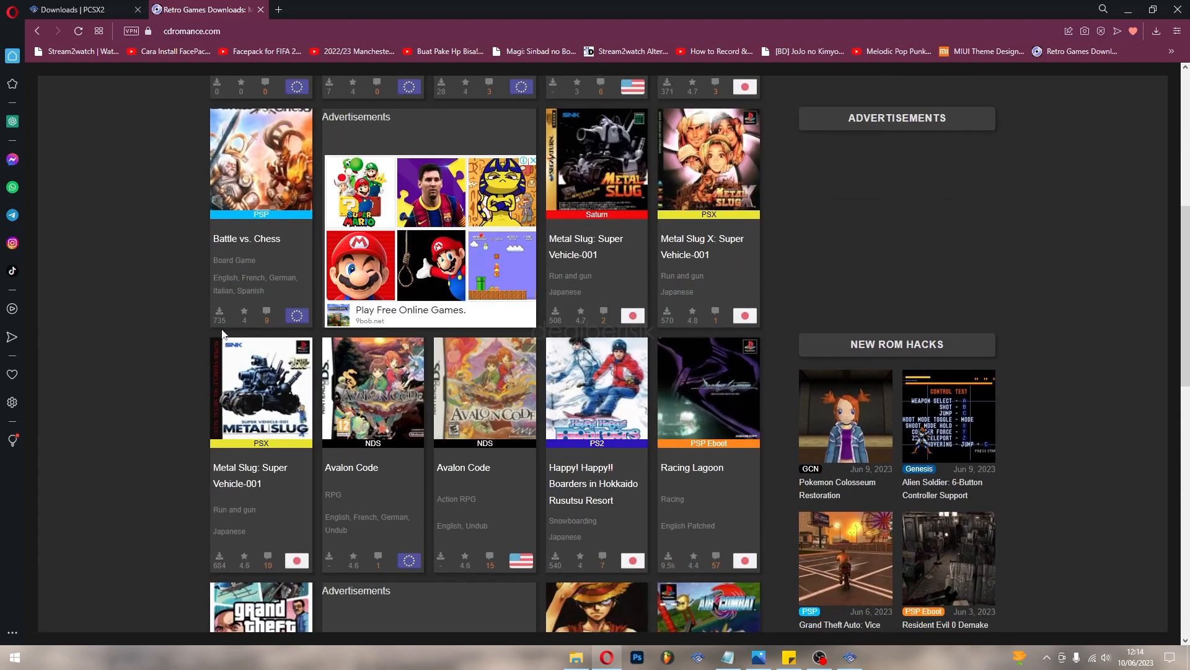
scroll(188, 326, "down", 3)
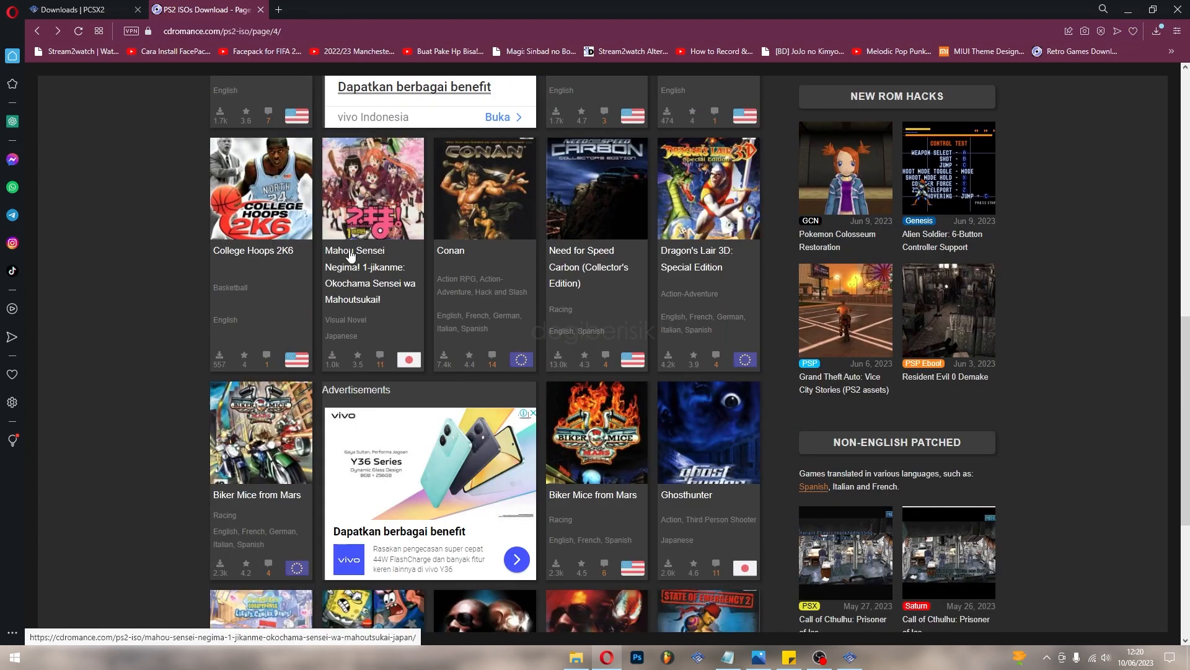
Open CDRomance's SpongeBob SquarePants: Lights, Camera, Pants! (USA) PS2 ISO page, reveal its download links and download the 7z file
scroll(149, 285, "down", 4)
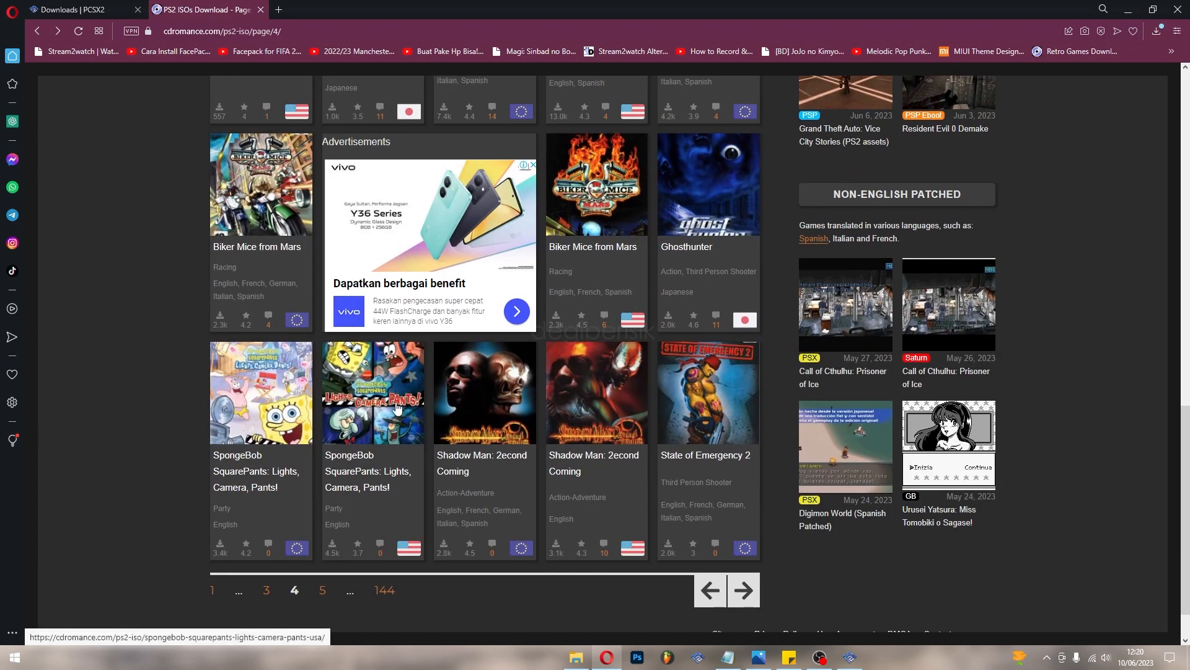
left_click(382, 410)
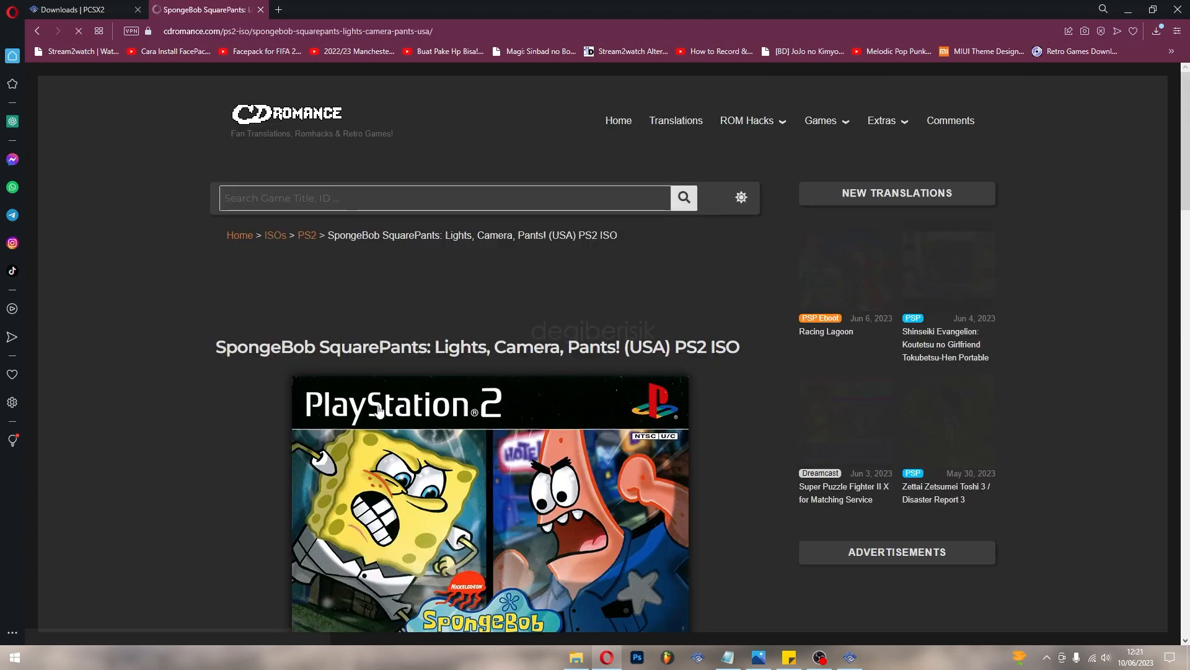
scroll(523, 459, "down", 6)
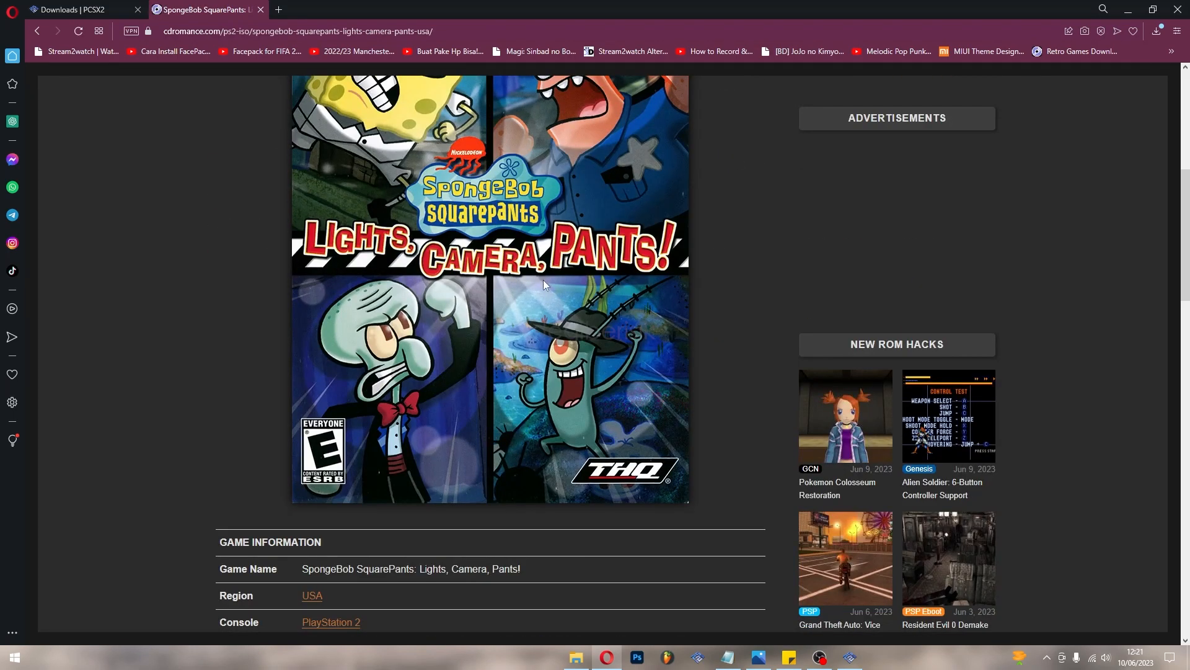
scroll(544, 284, "down", 6)
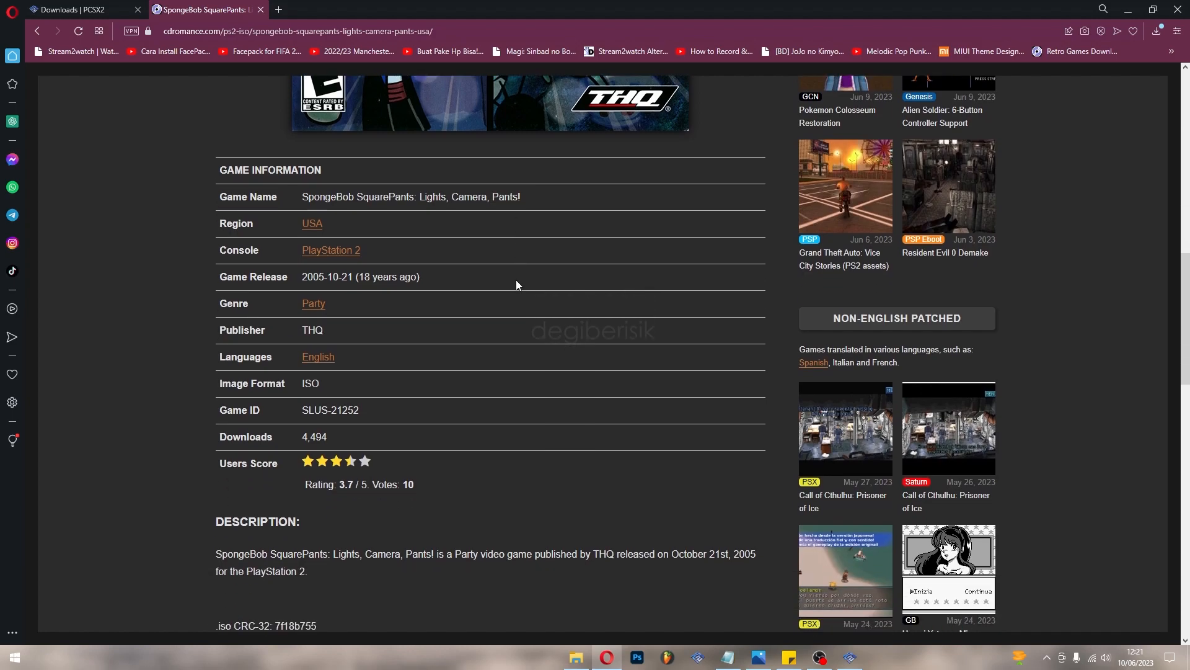
scroll(516, 285, "down", 5)
scroll(514, 284, "down", 3)
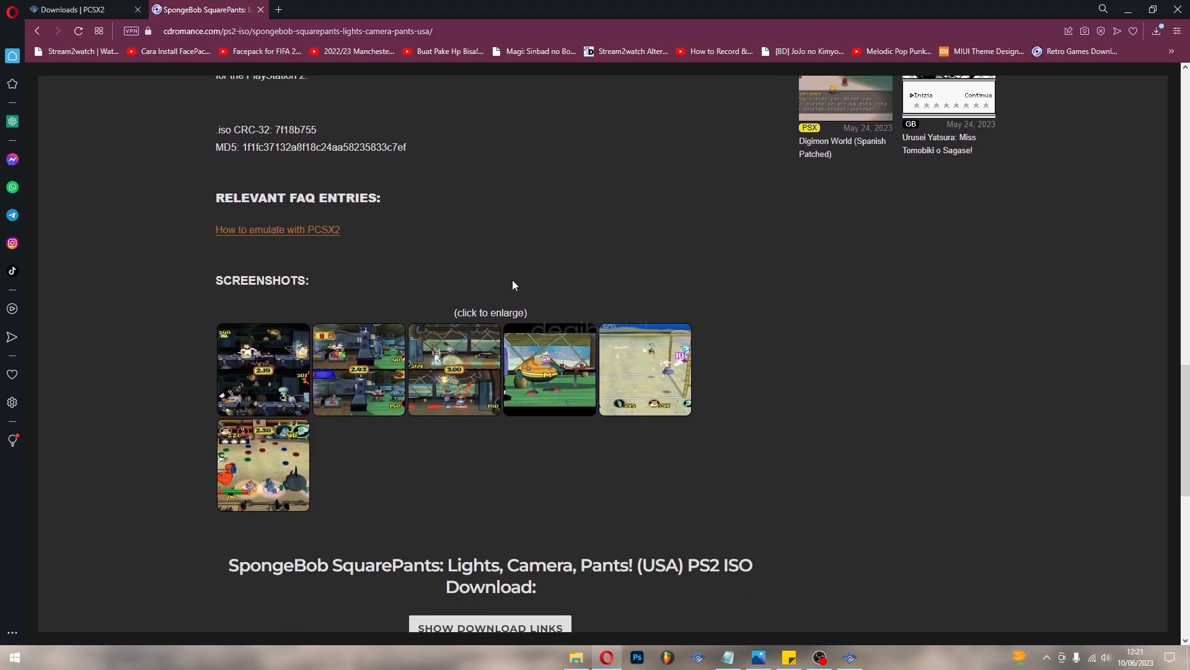
scroll(512, 285, "down", 1)
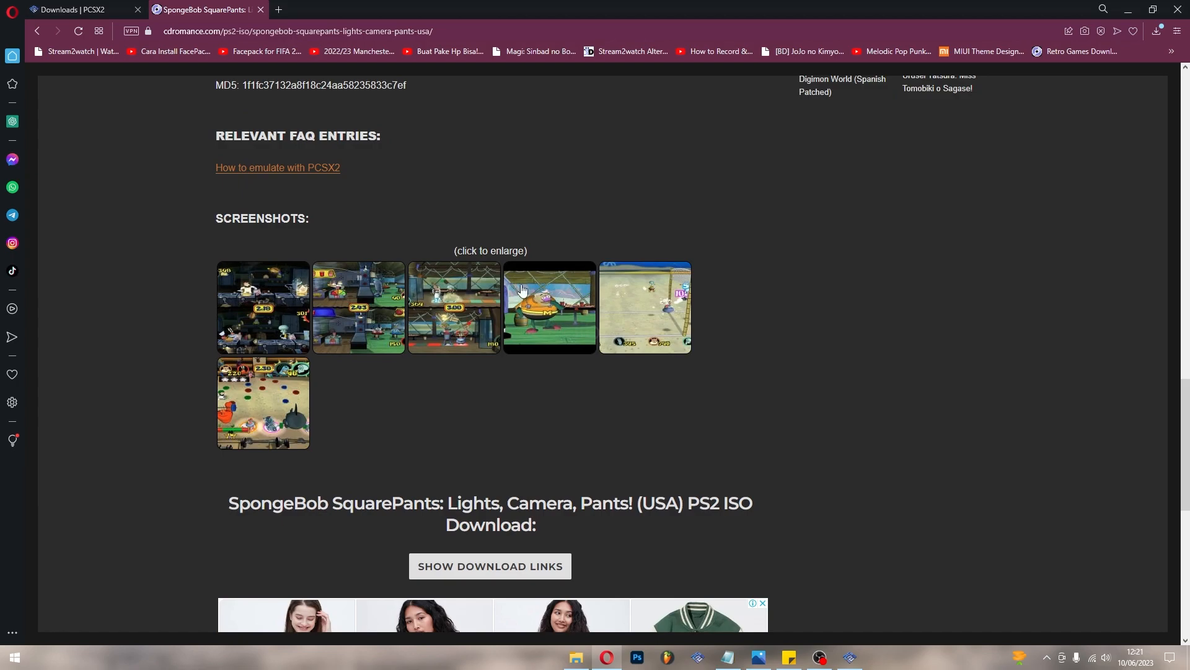
left_click(499, 571)
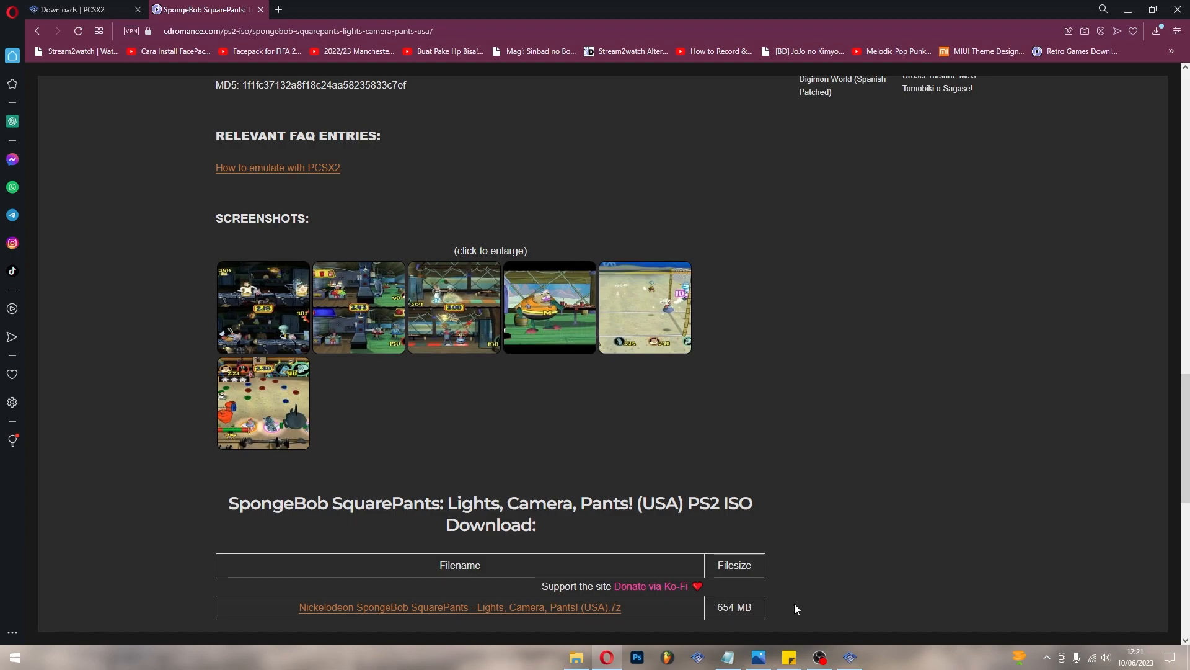
left_click(443, 610)
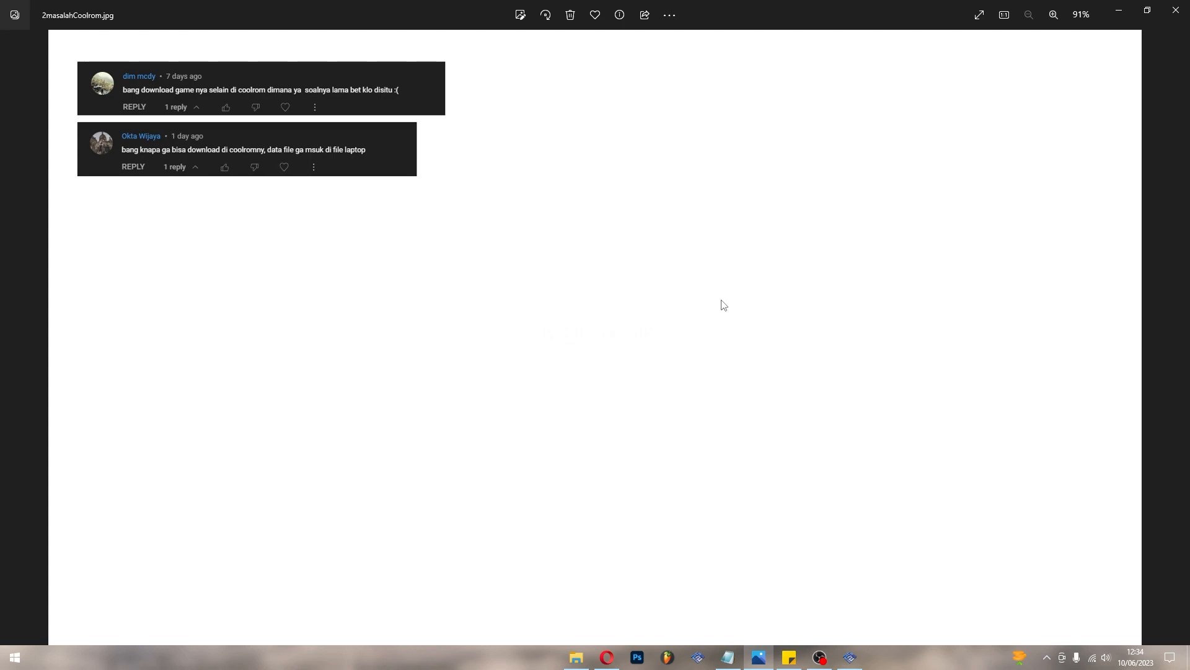
Switch to the browser and search Google for "download iso game ps2"
key("alt+Tab")
type("d")
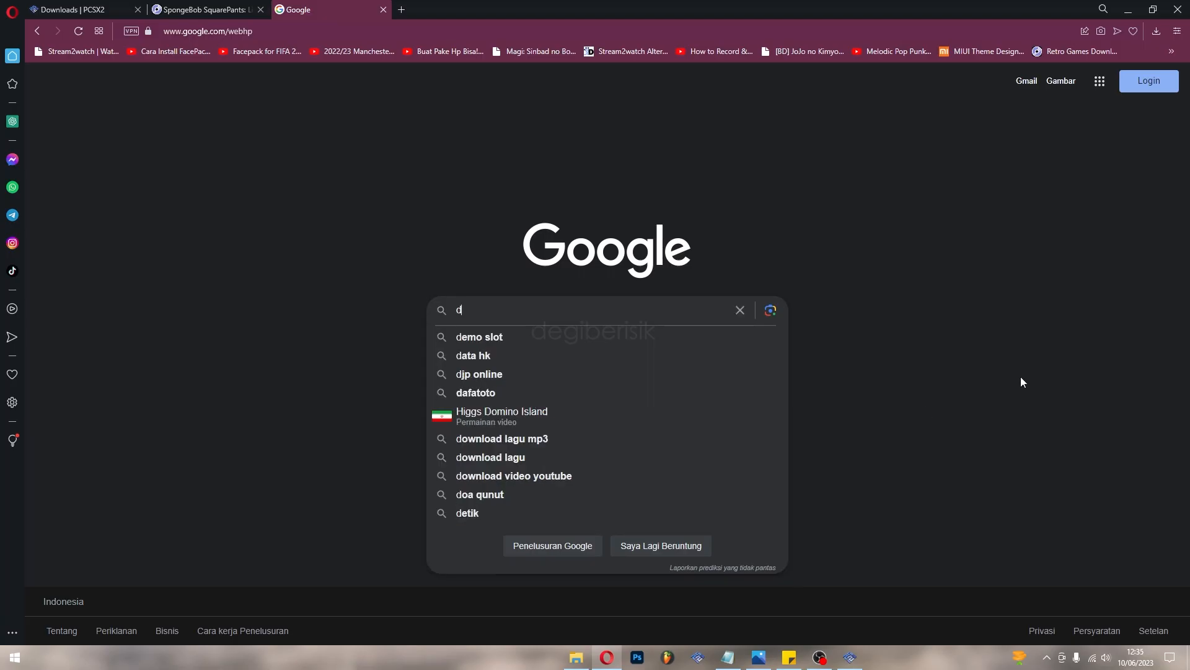
type("ownlo")
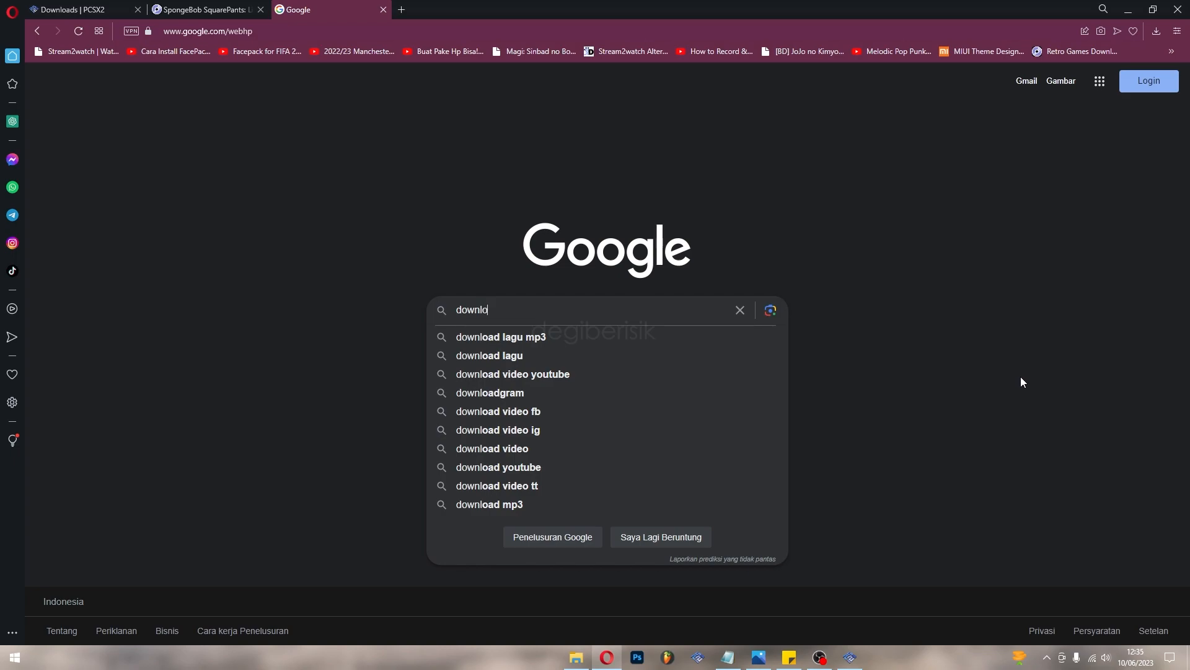
type("ad iso ")
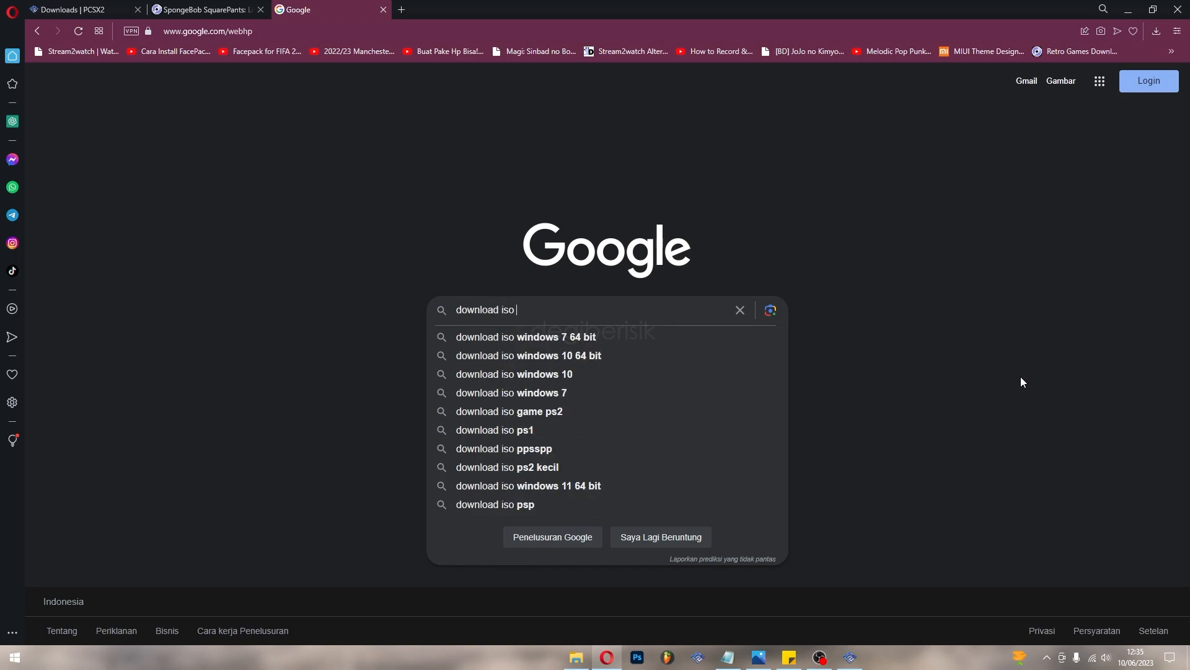
type("game ")
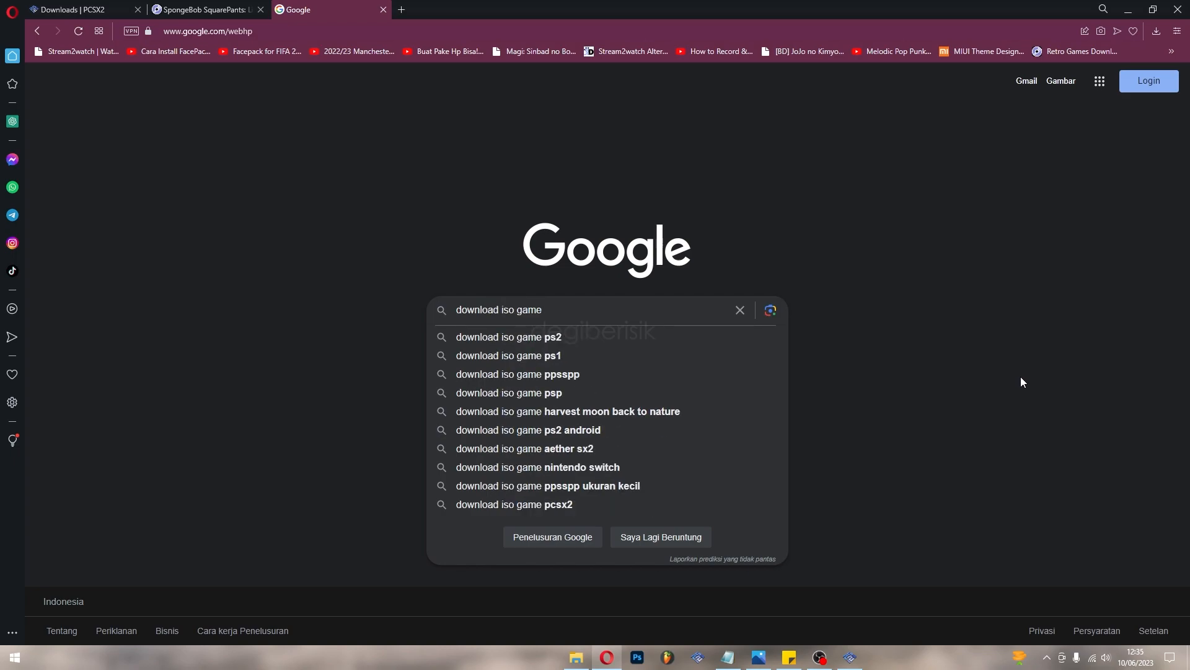
type("ps2")
key("Return")
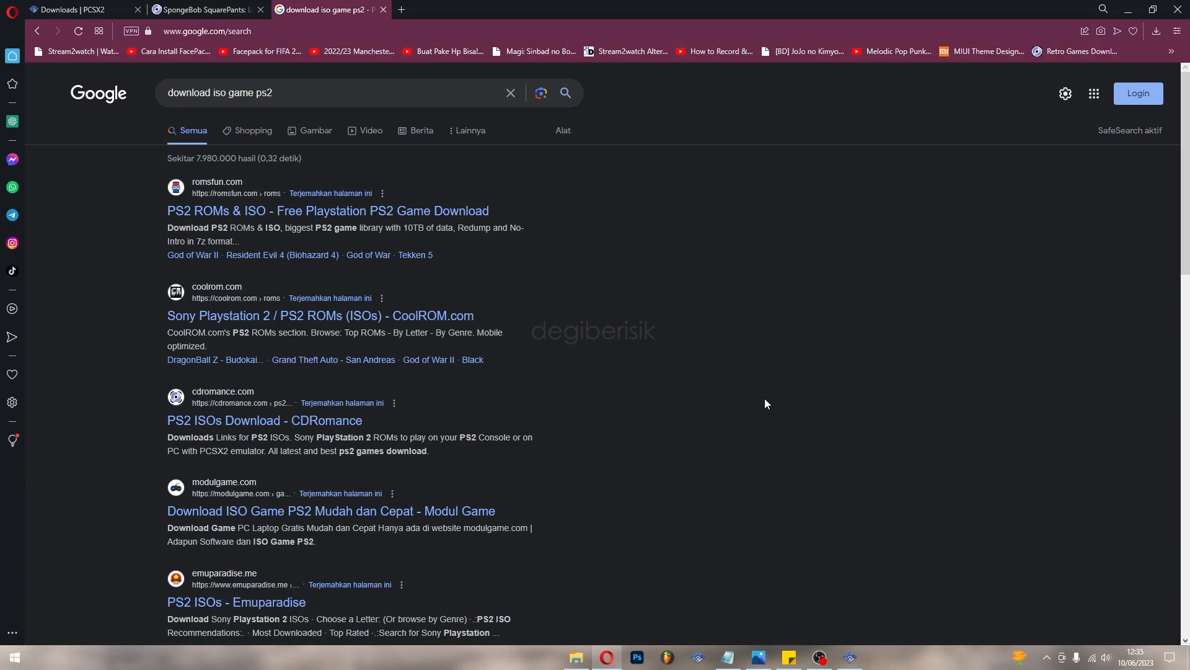
Switch back to 2masalahCoolrom.jpg in the photo viewer and advance to the next image
key("alt+Tab")
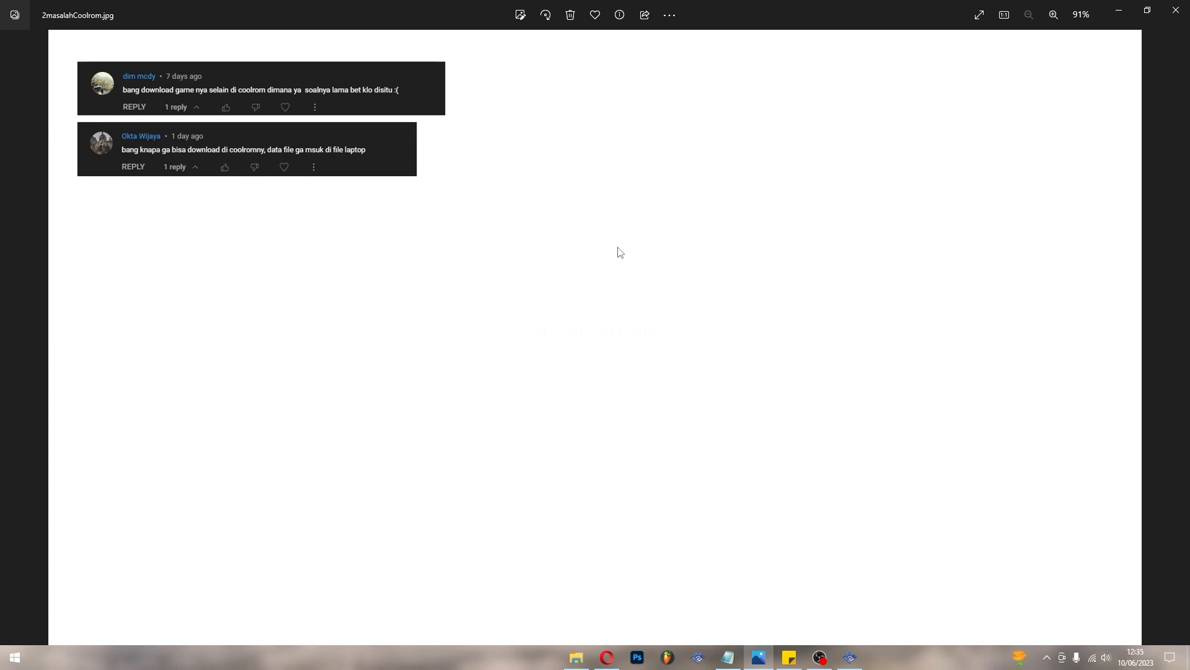
key("Right")
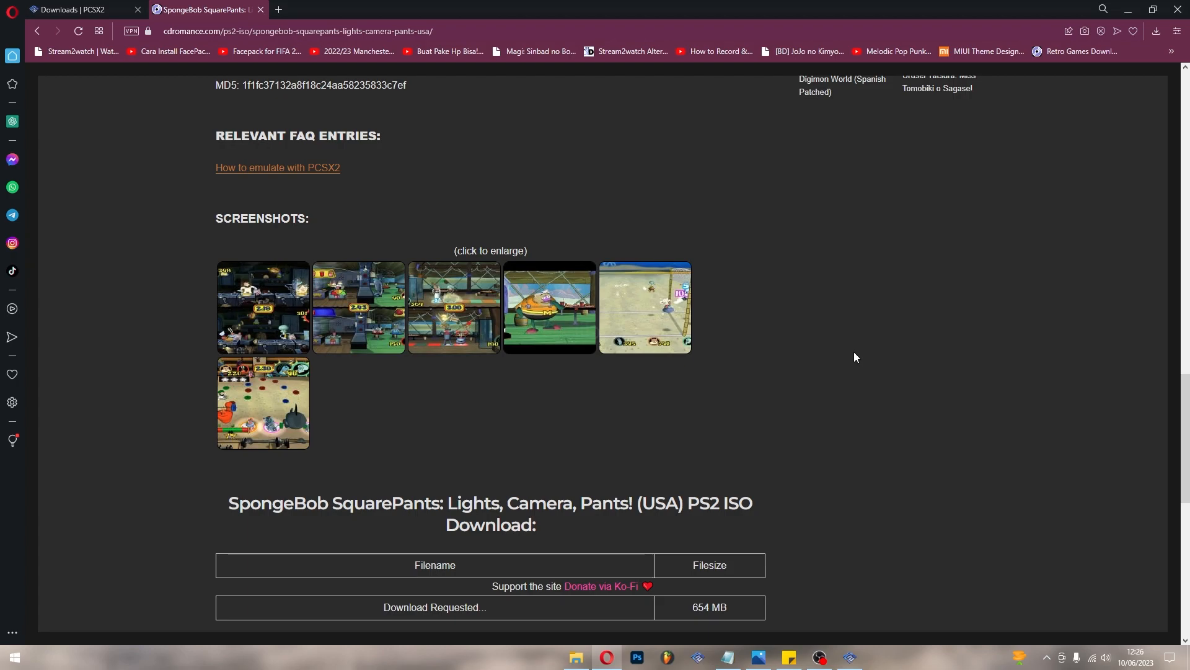
Open the Downloads folder in File Explorer and check the downloaded SpongeBob archive's file type in its properties
left_click(577, 658)
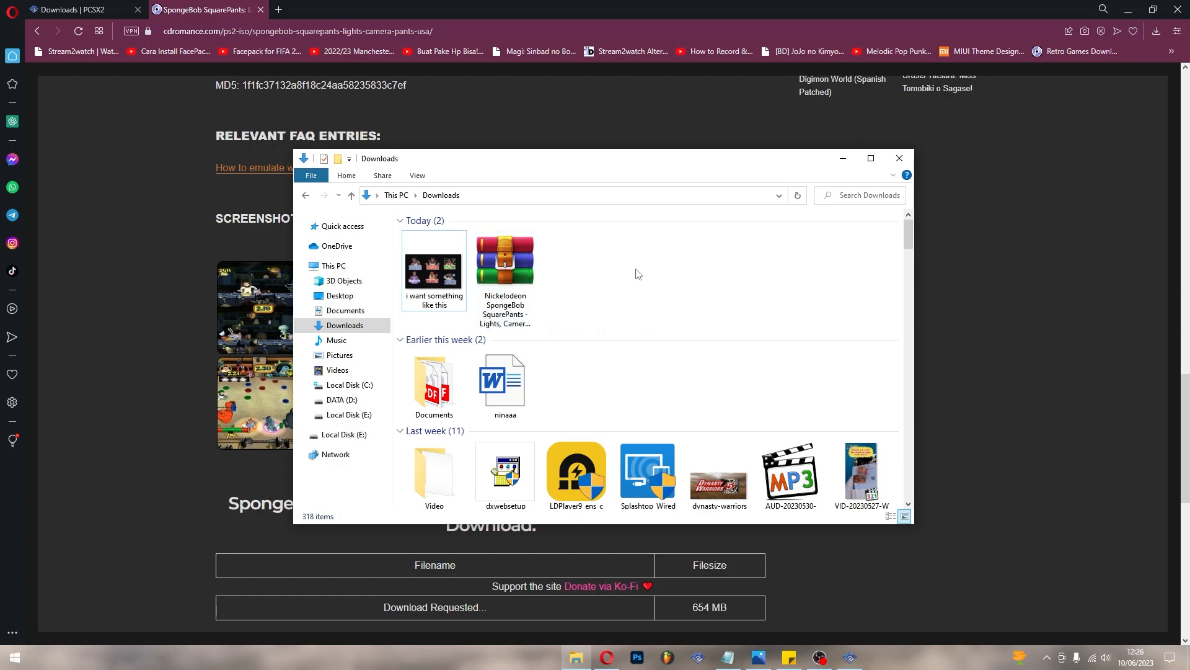
left_click(501, 266)
right_click(503, 264)
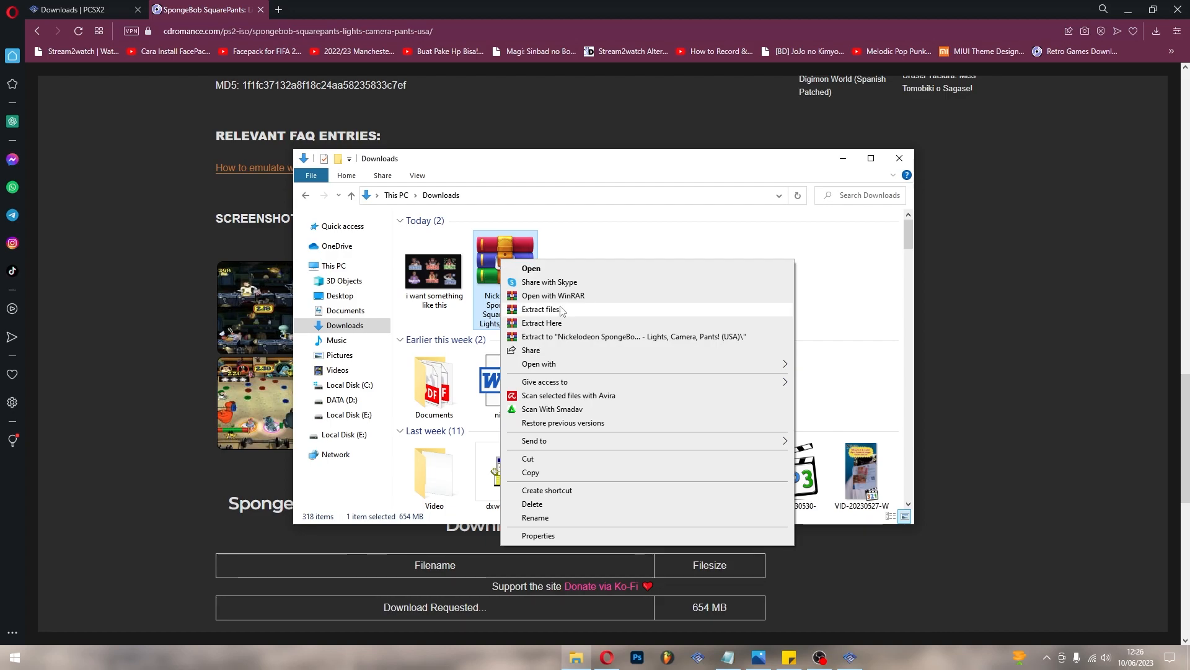
left_click(542, 310)
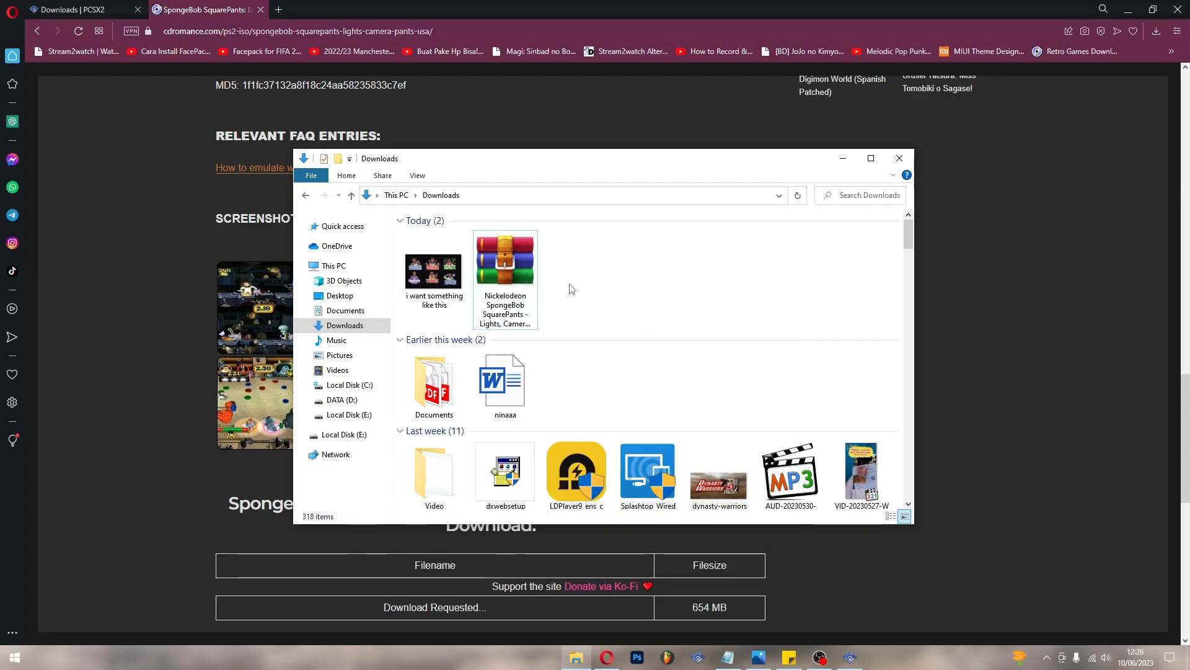
right_click(514, 263)
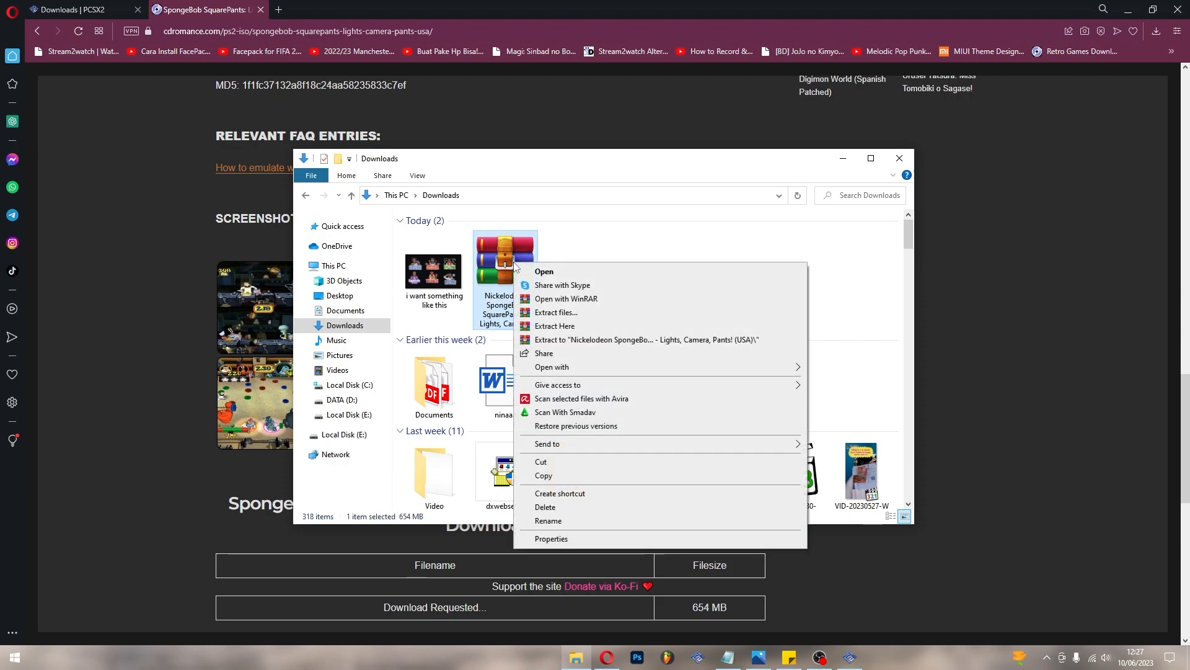
left_click(551, 539)
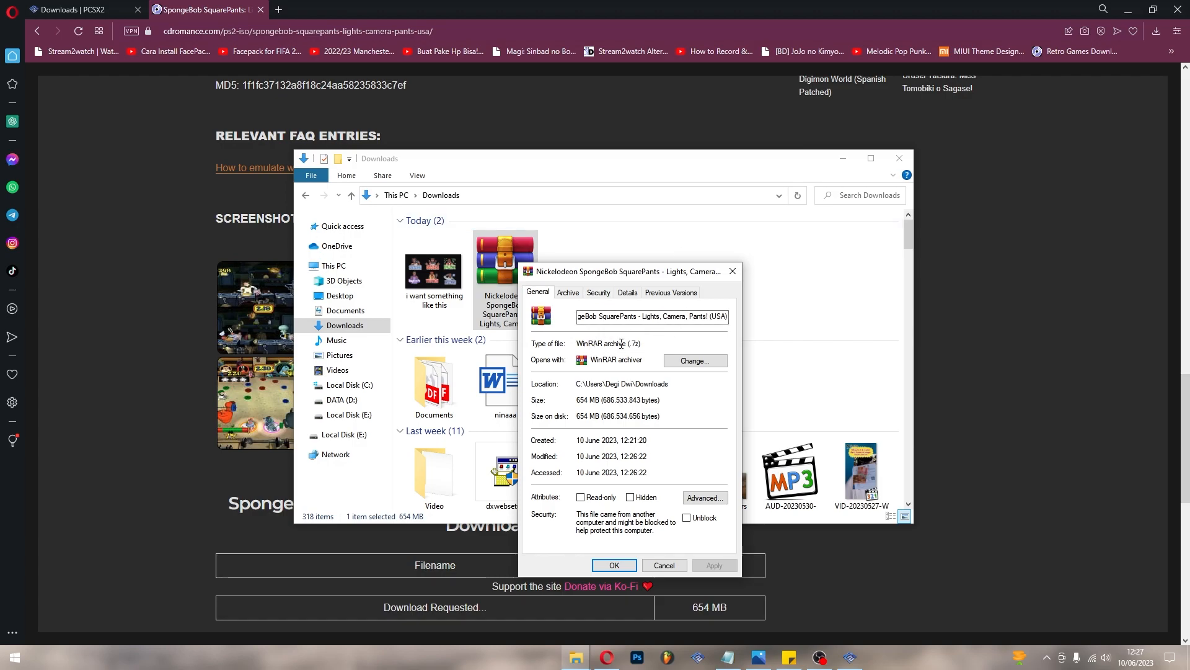
left_click_drag(628, 345, 642, 347)
left_click(644, 347)
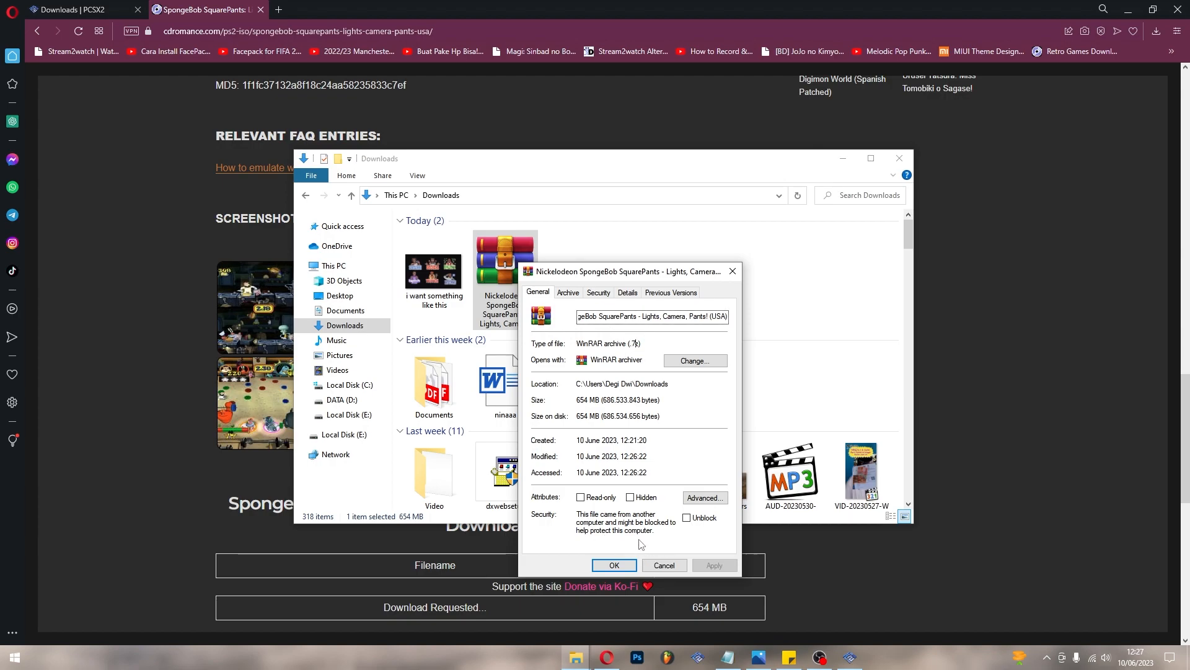
left_click(613, 566)
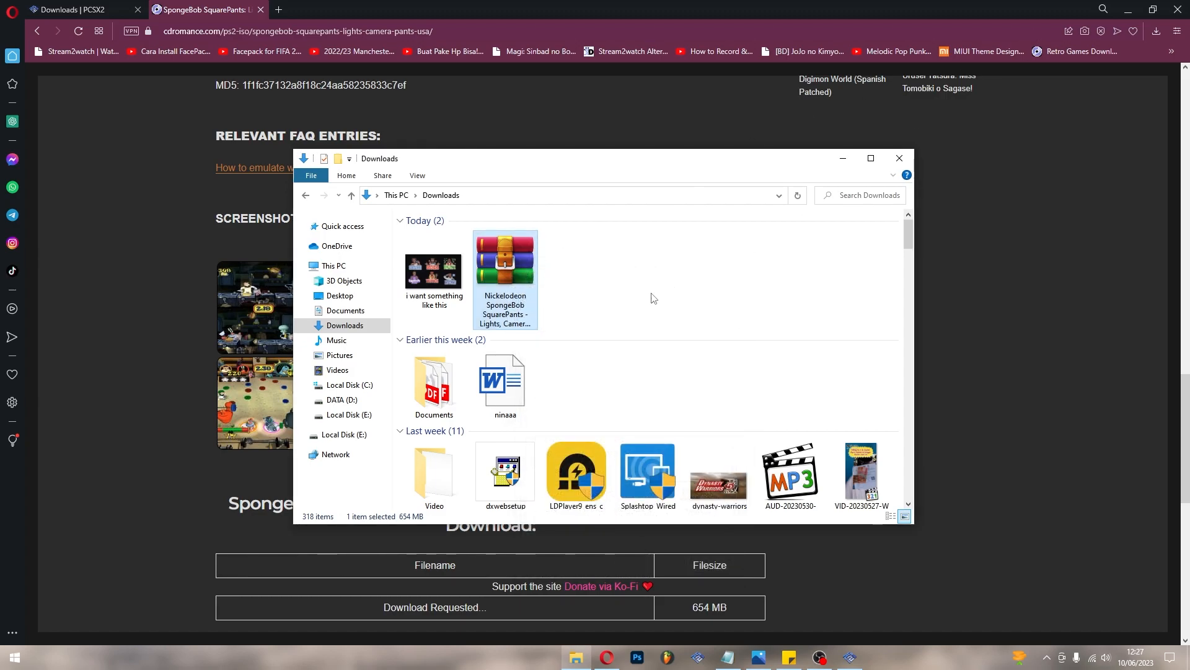
With the browser and photo viewer minimized, extract the SpongeBob archive to a folder of the same name and open that folder
left_click(1121, 12)
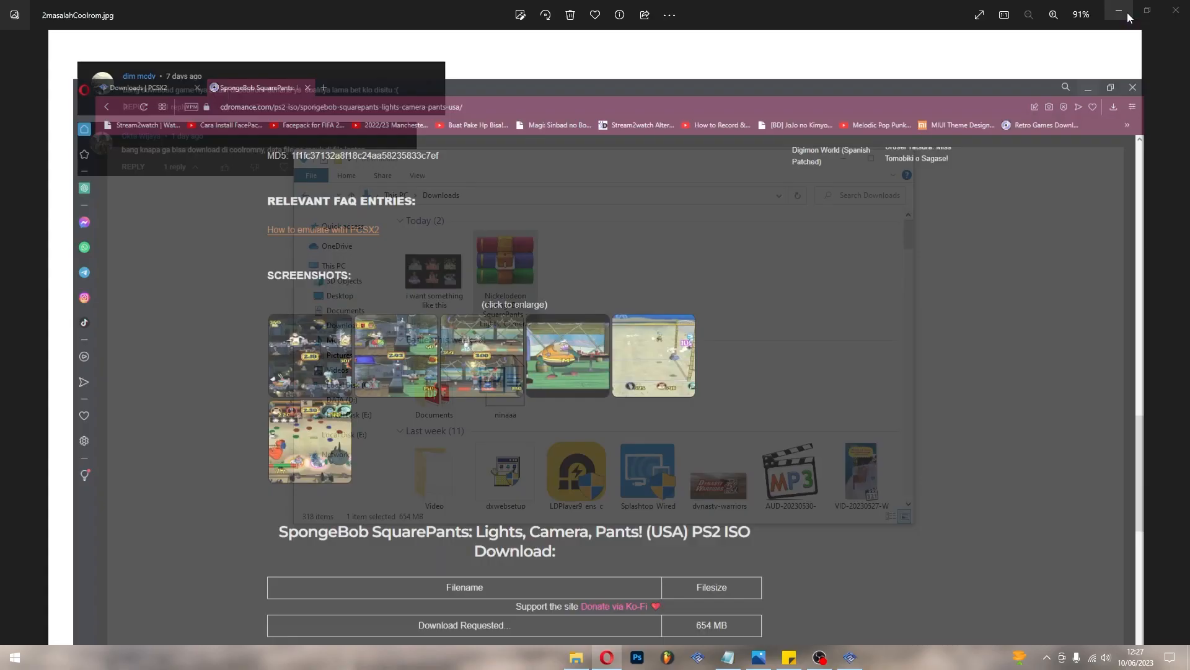
left_click(1120, 13)
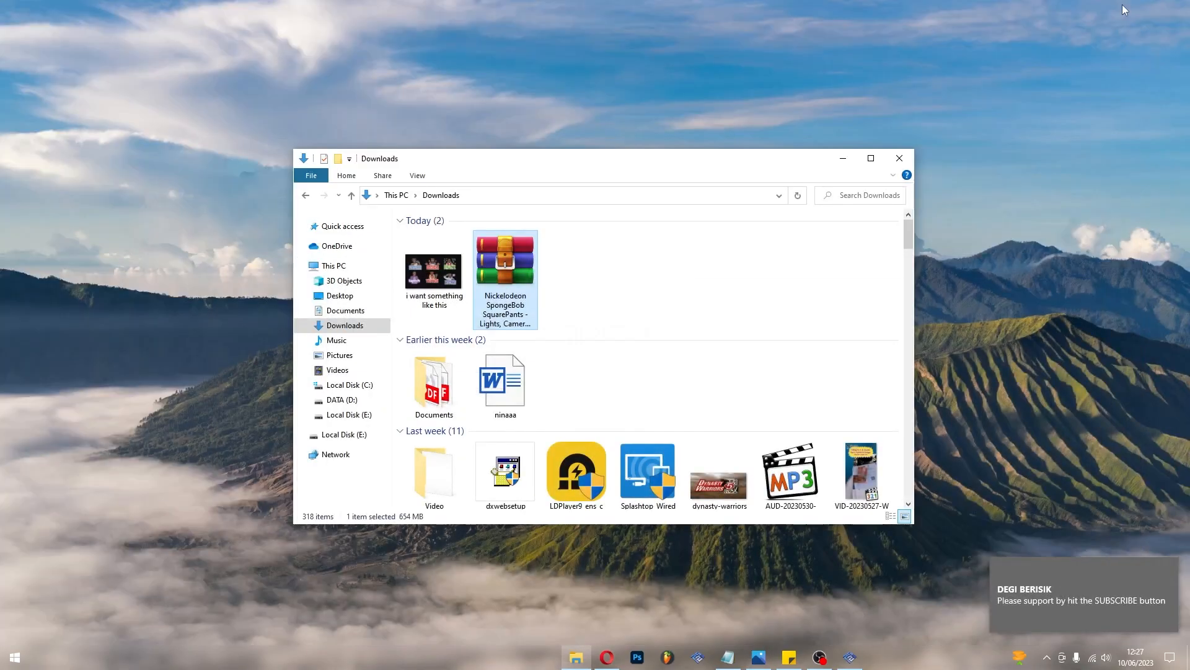
right_click(509, 260)
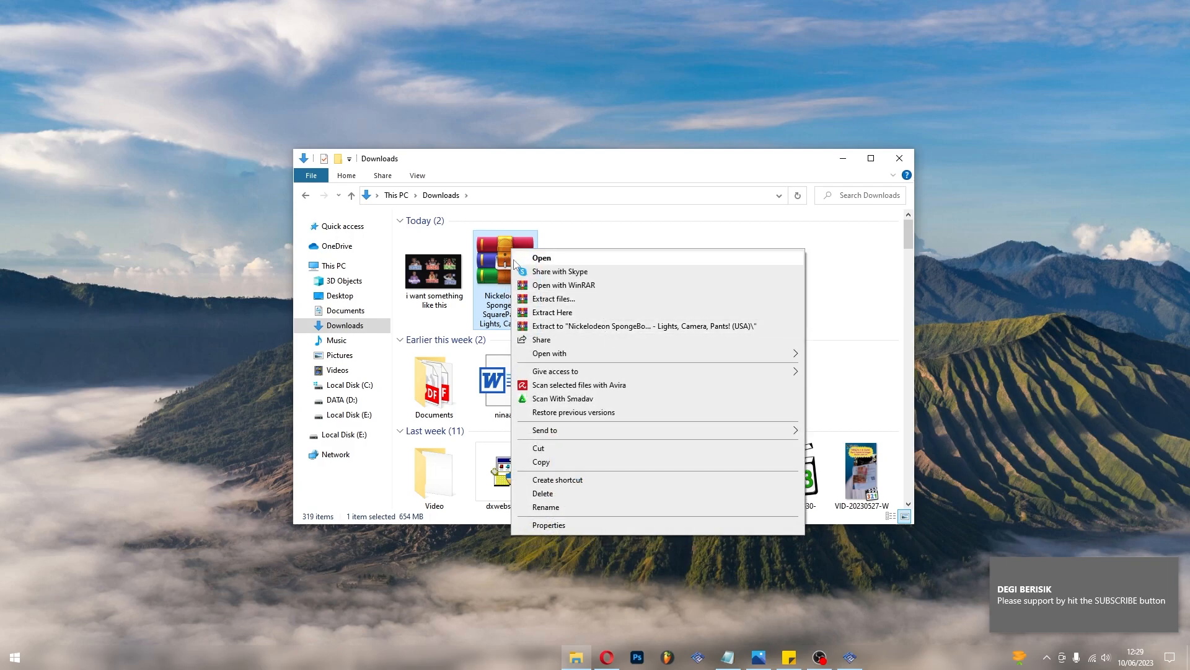
left_click(599, 329)
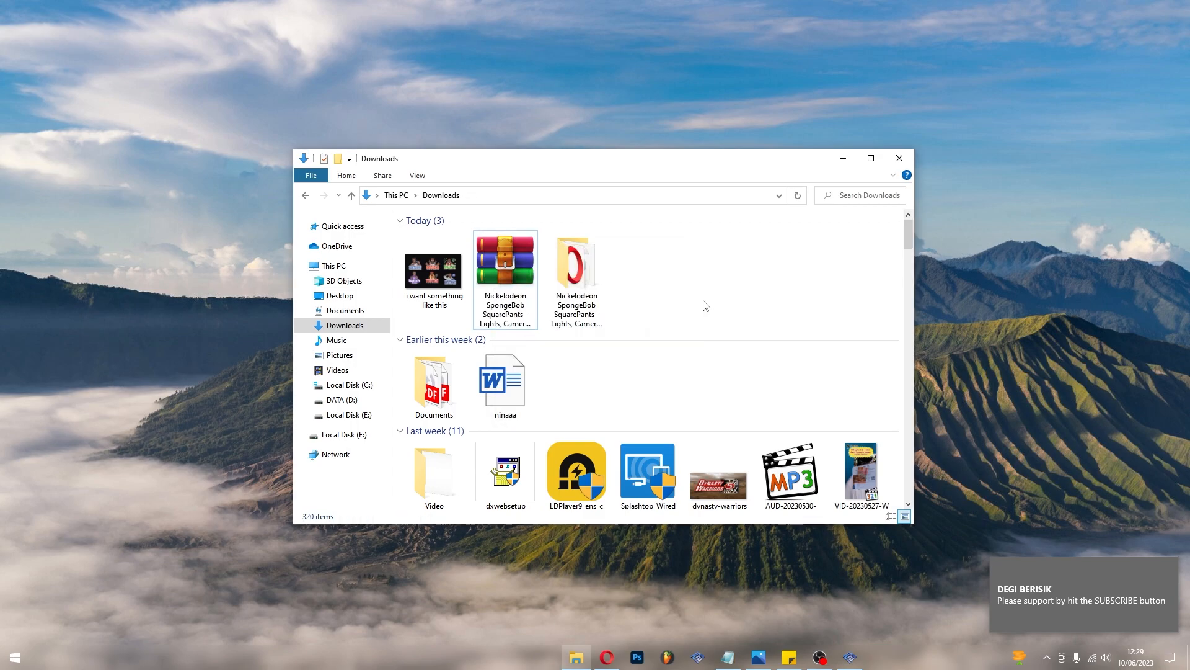
double_click(583, 268)
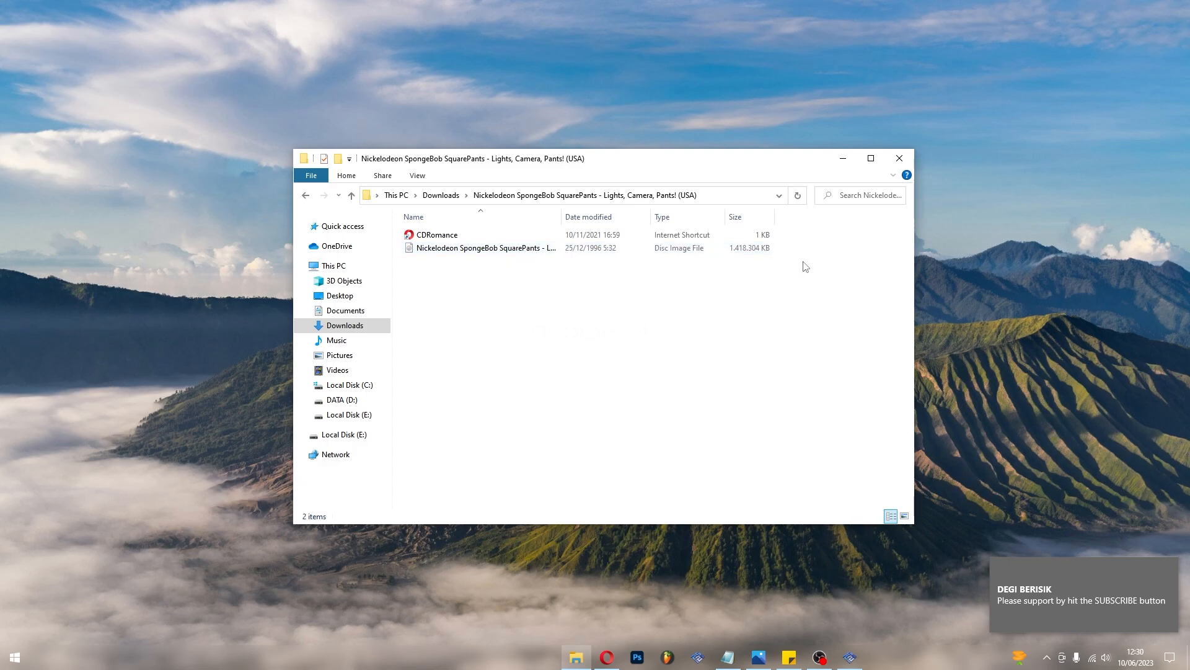
Check the extracted SpongeBob disc image's file type in its properties and close the properties
right_click(517, 248)
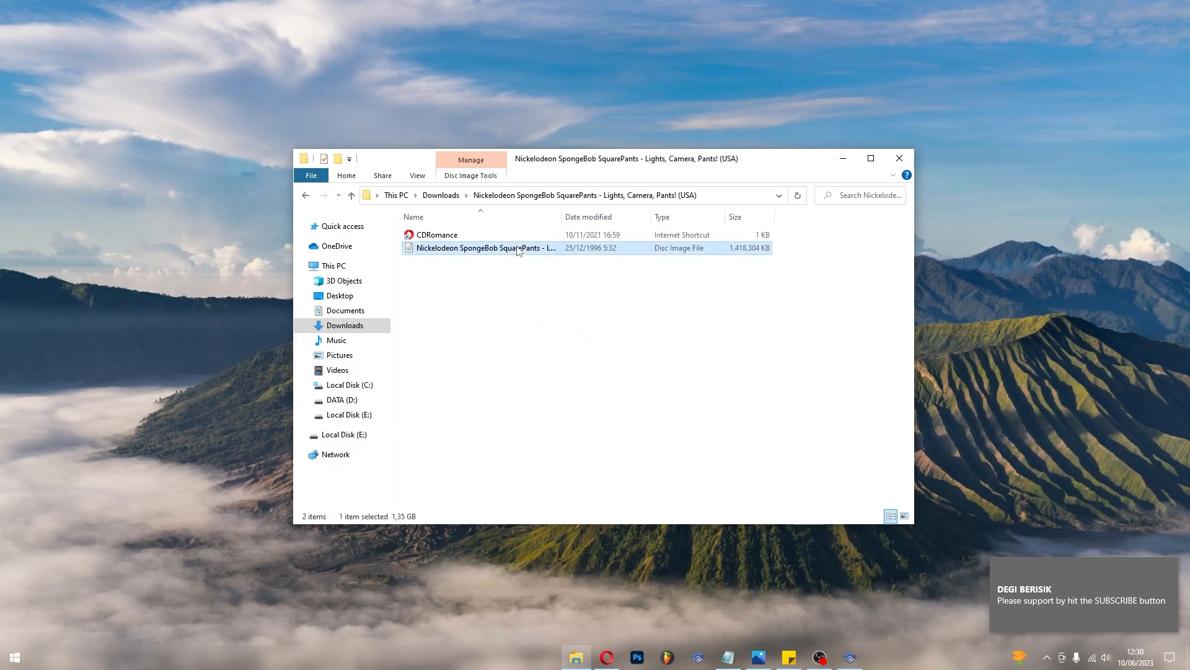
left_click(574, 593)
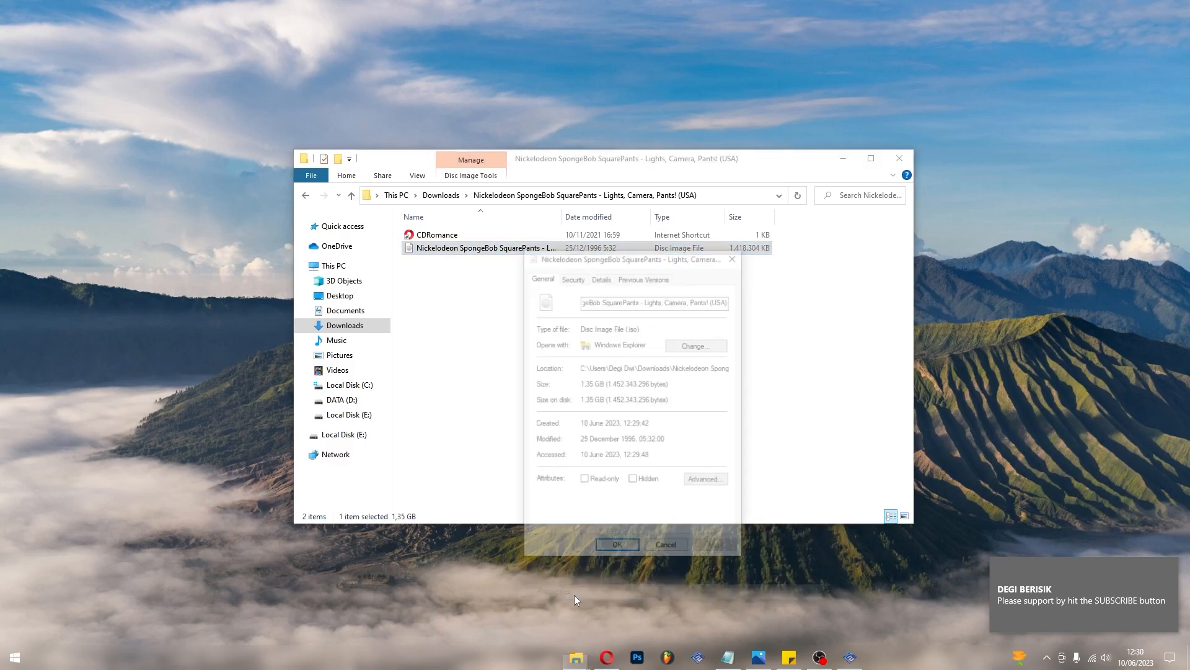
left_click_drag(625, 327, 642, 327)
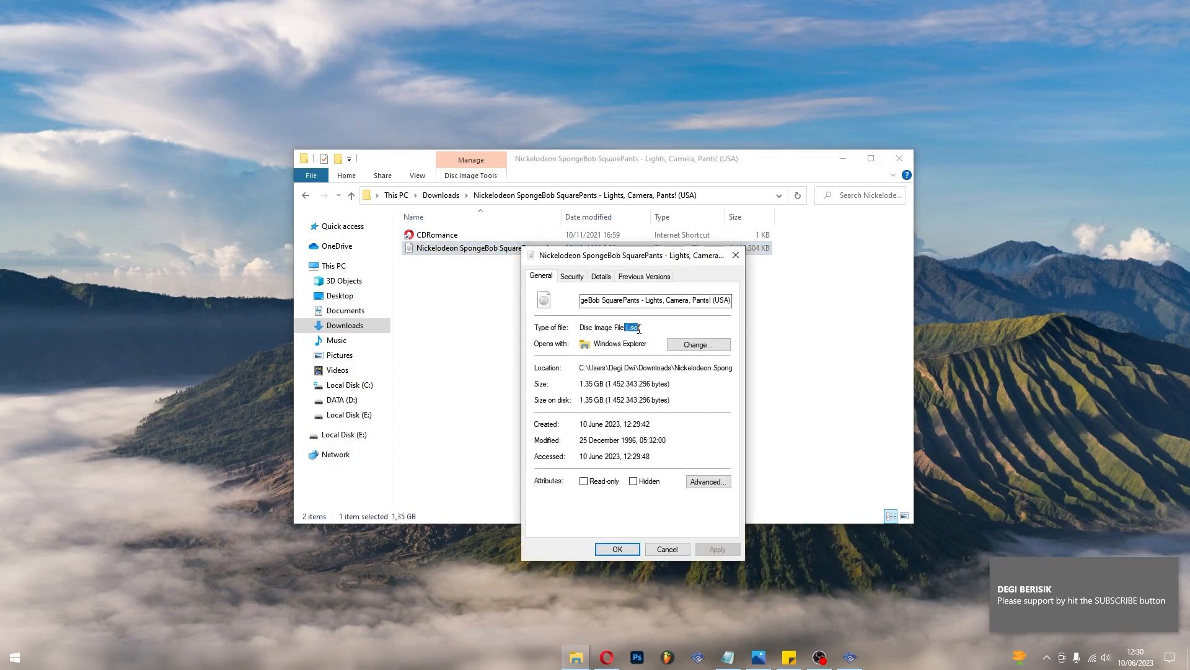
left_click(635, 327)
left_click(664, 301)
left_click(618, 549)
Copy the SpongeBob disc image and open the pcsx2-v1.7.4564-windows-64bit-Qt folder inside MASALAH PCSX2 on DATA (D:)
right_click(459, 249)
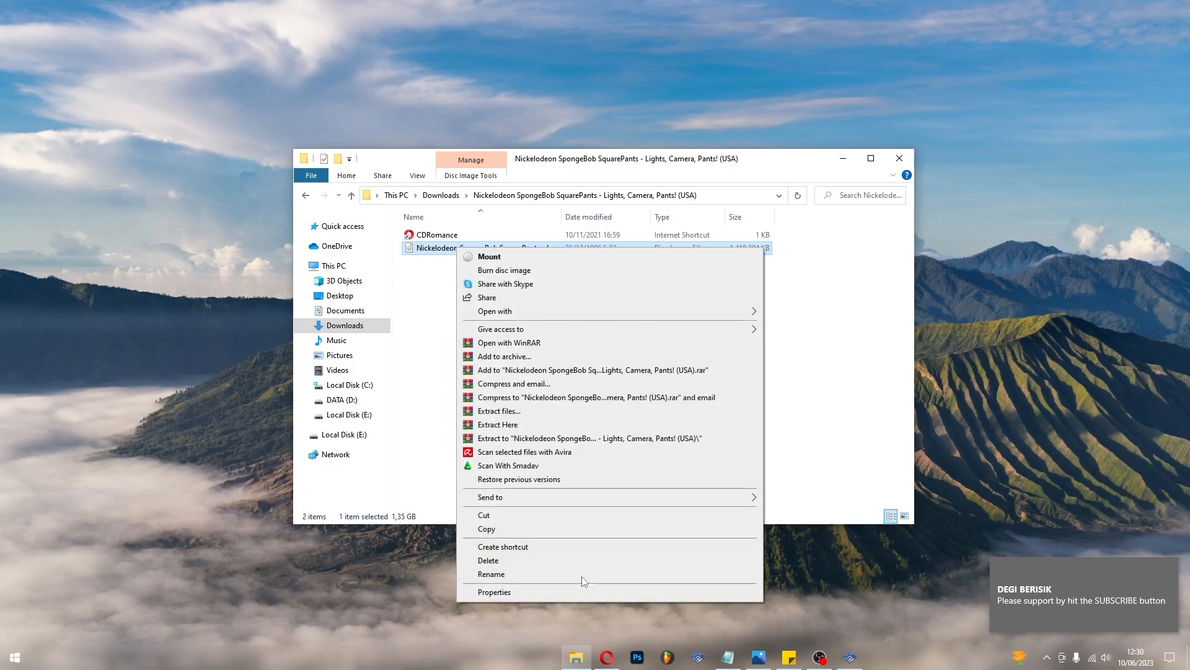
left_click(486, 527)
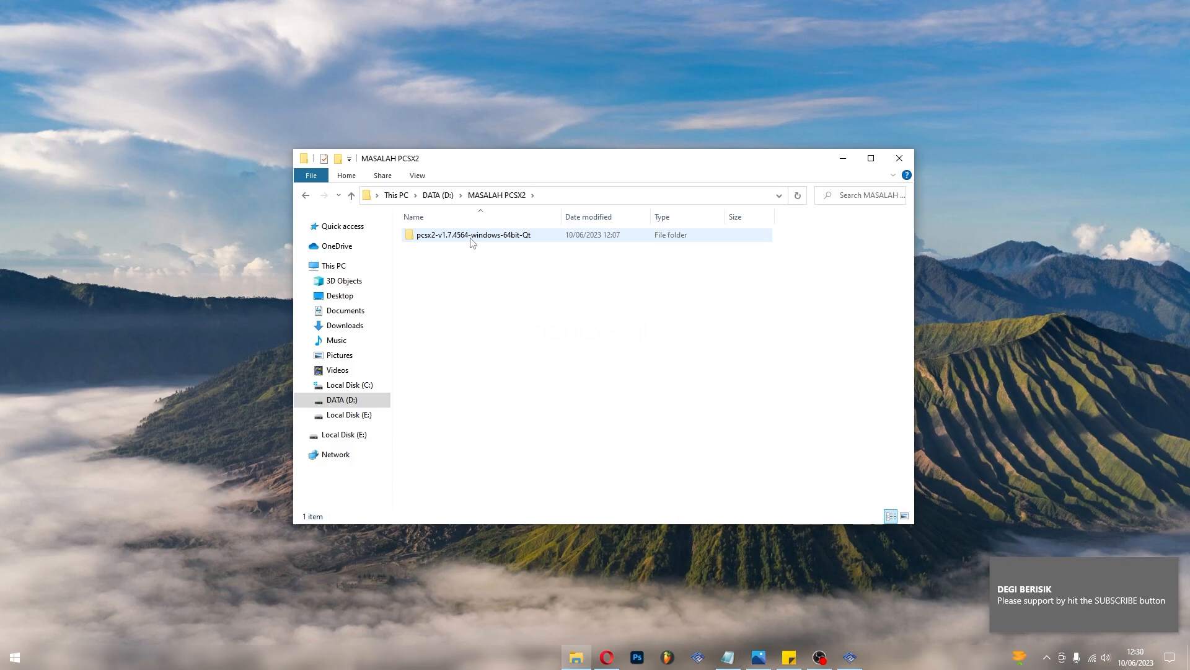
double_click(491, 240)
scroll(512, 376, "down", 2)
scroll(527, 397, "up", 2)
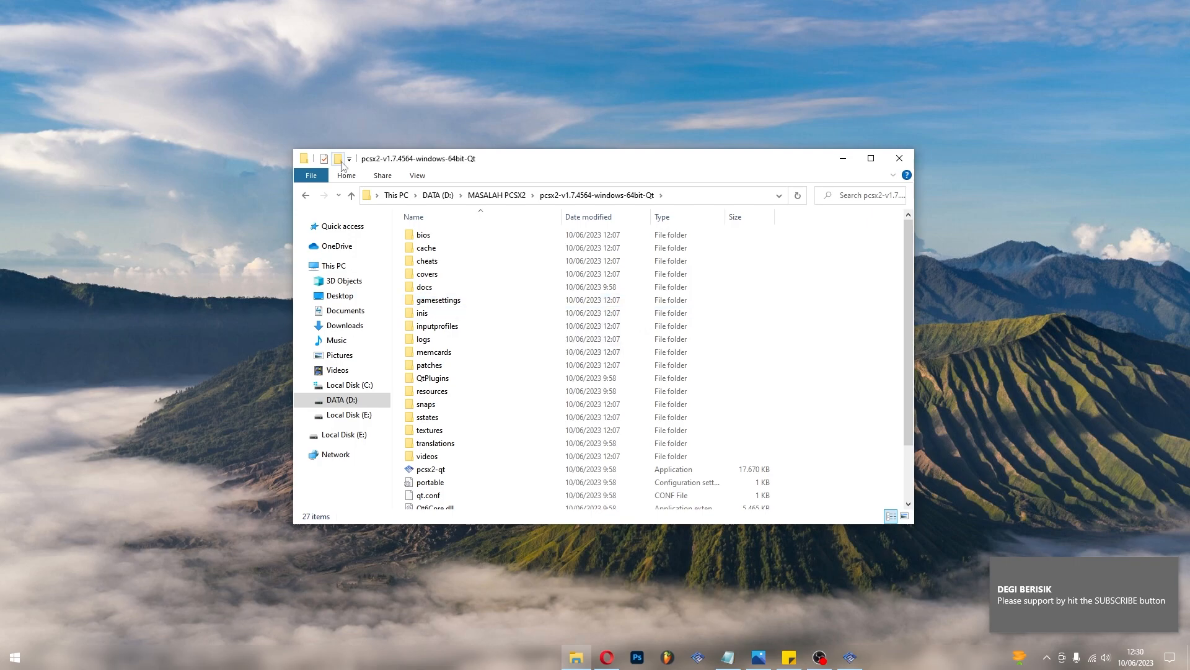
Create a folder named GAME in the PCSX2 folder and paste the copied disc image into it
key("ctrl+shift+n")
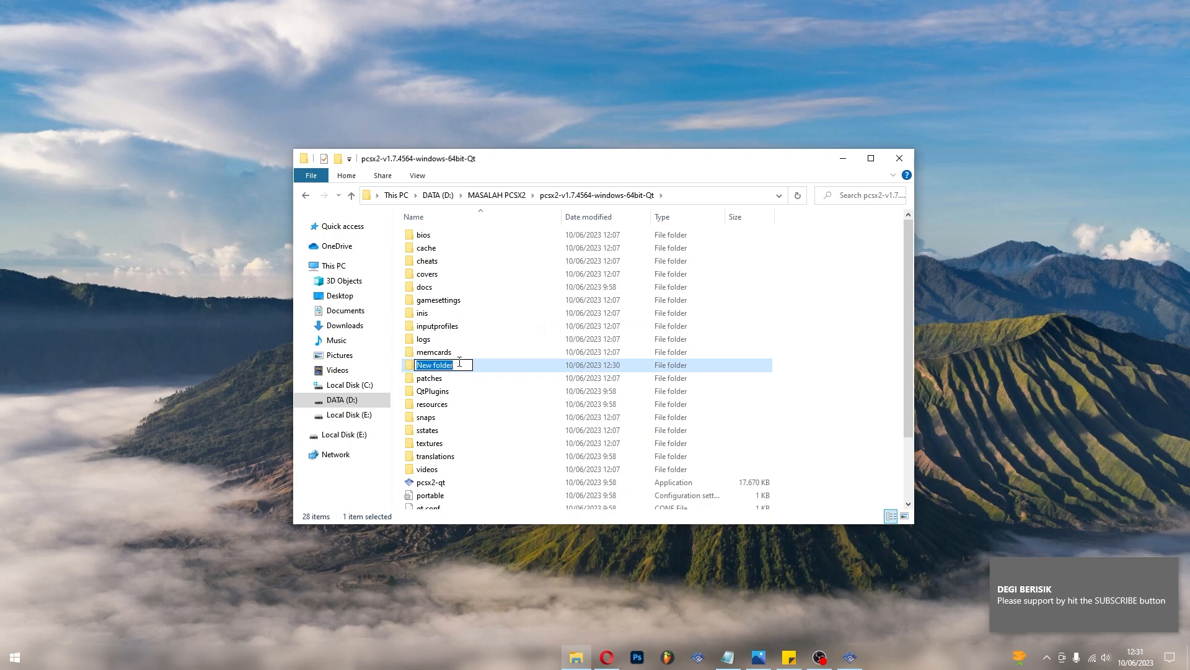
type("GA")
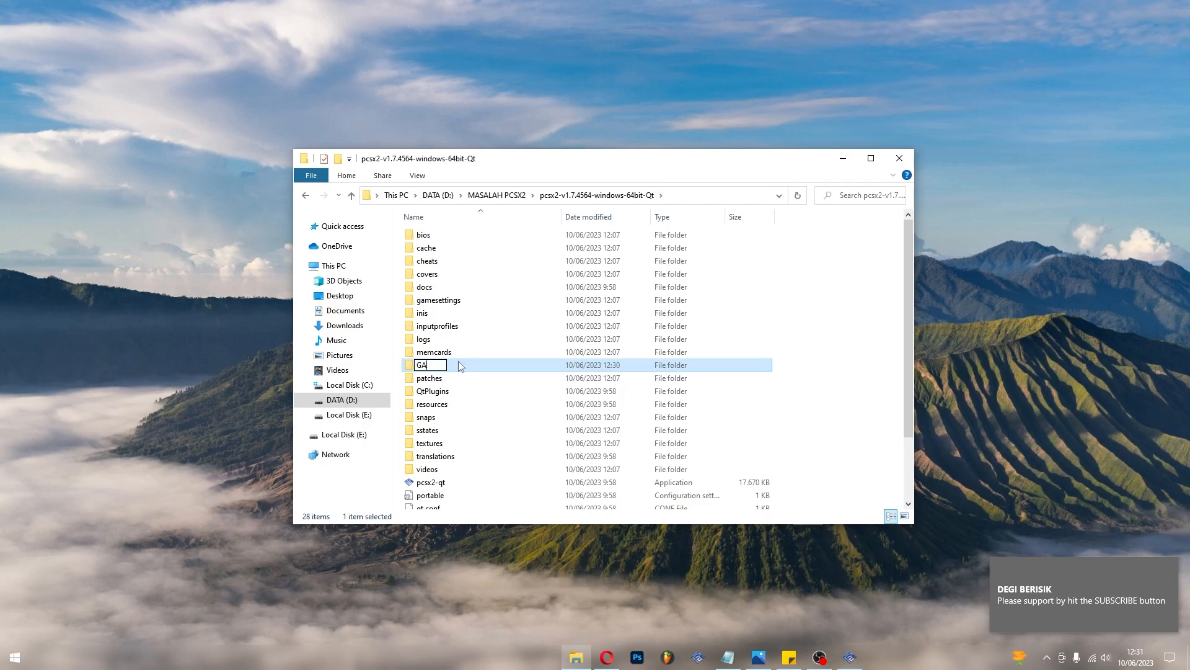
type("ME")
key("Return")
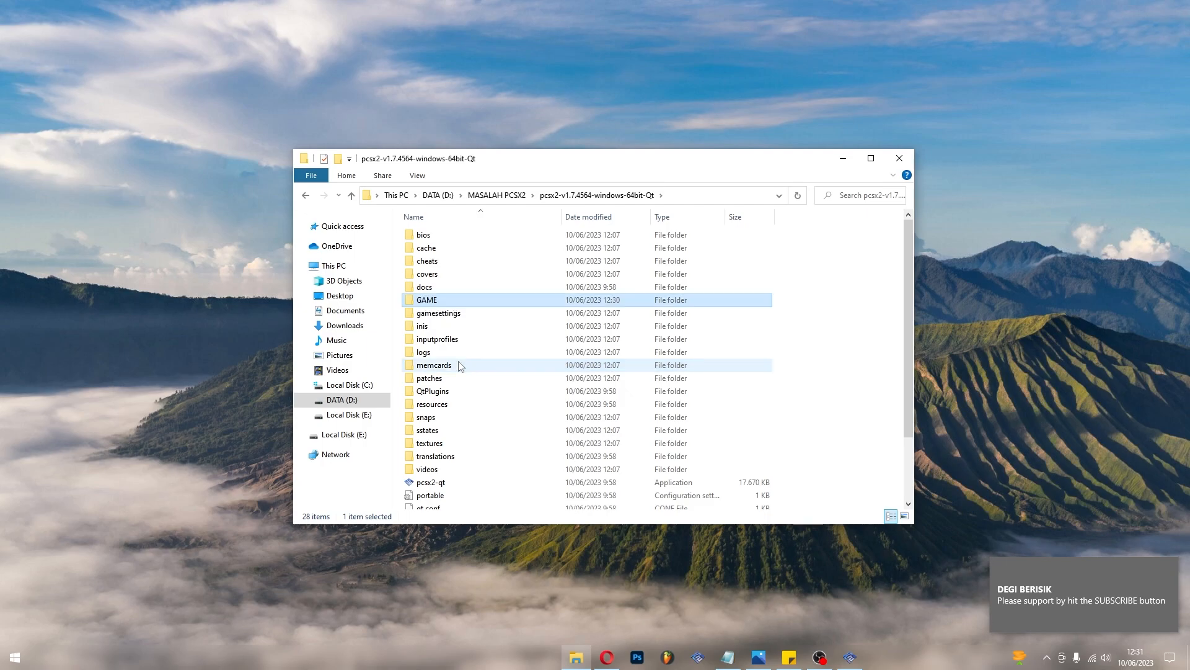
key("Return")
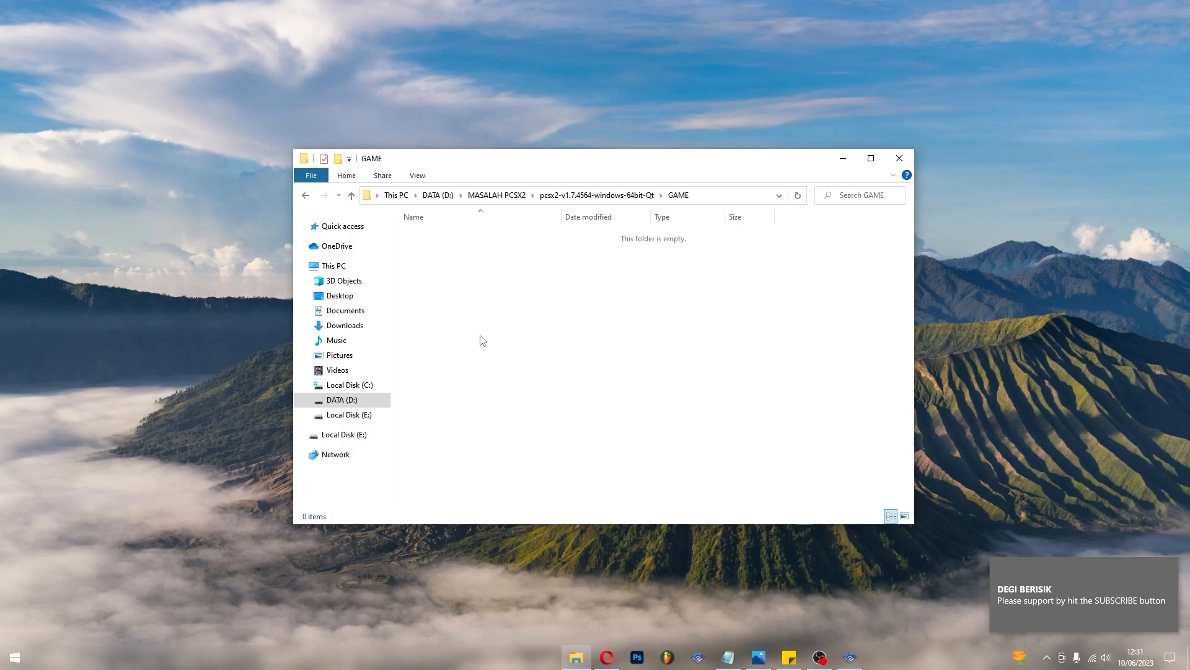
right_click(464, 295)
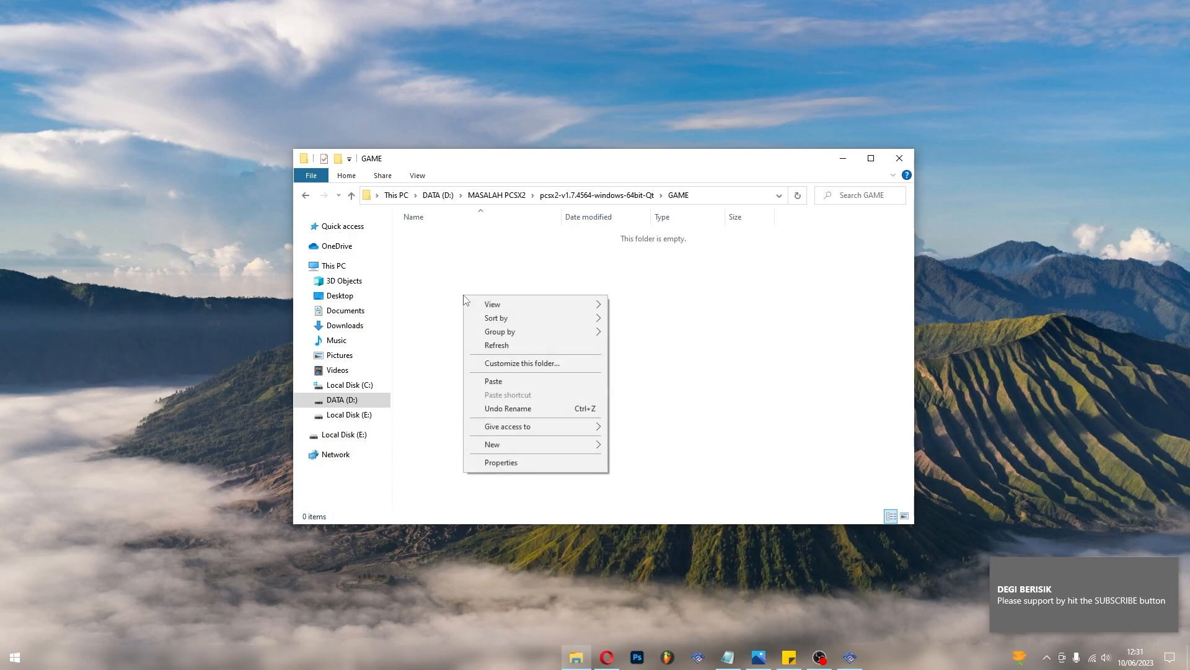
left_click(511, 380)
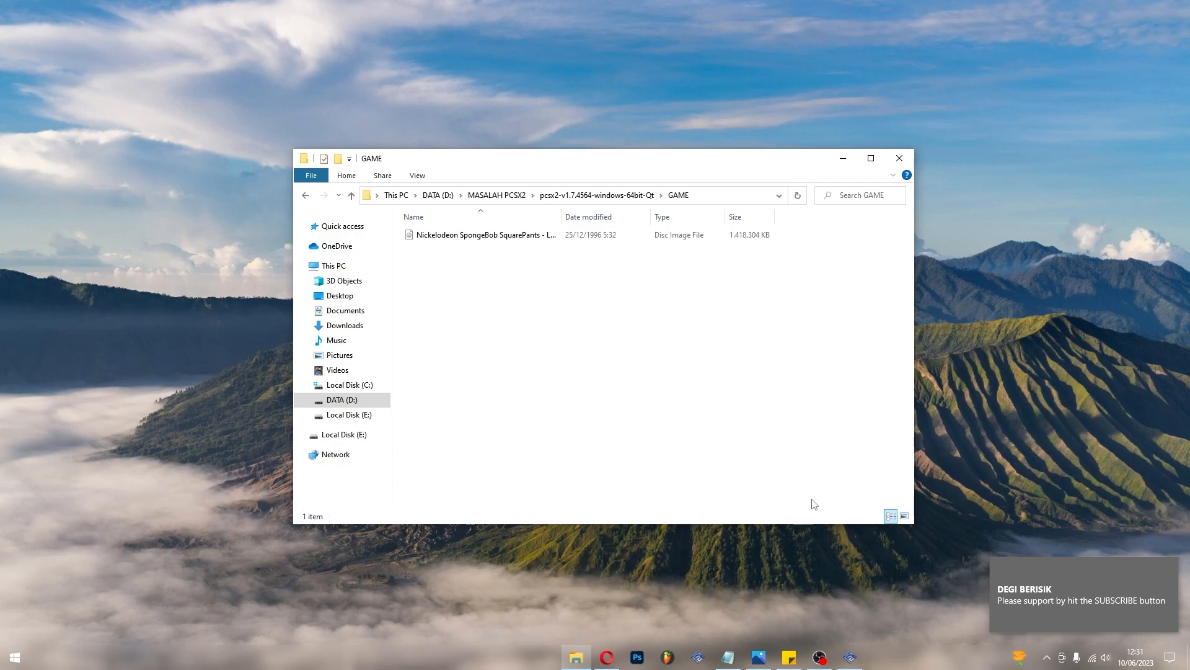
Switch to PCSX2 Nightly and add the GAME folder as a game directory with recursive scanning
left_click(857, 663)
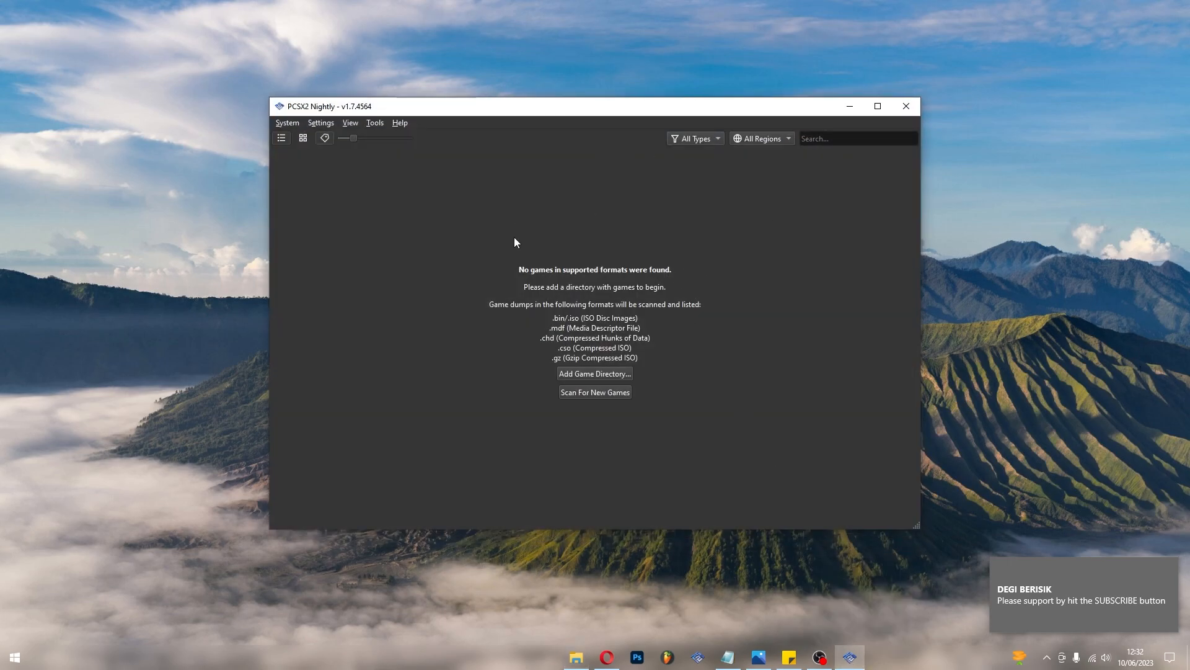
left_click(597, 373)
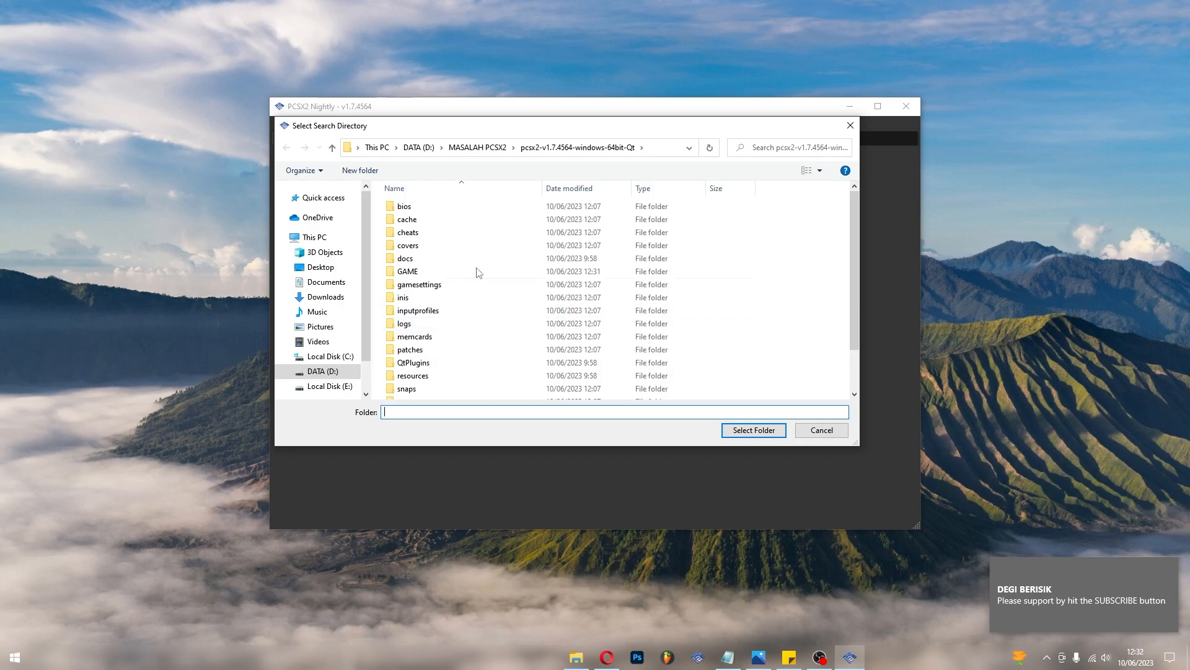
mouse_move(428, 276)
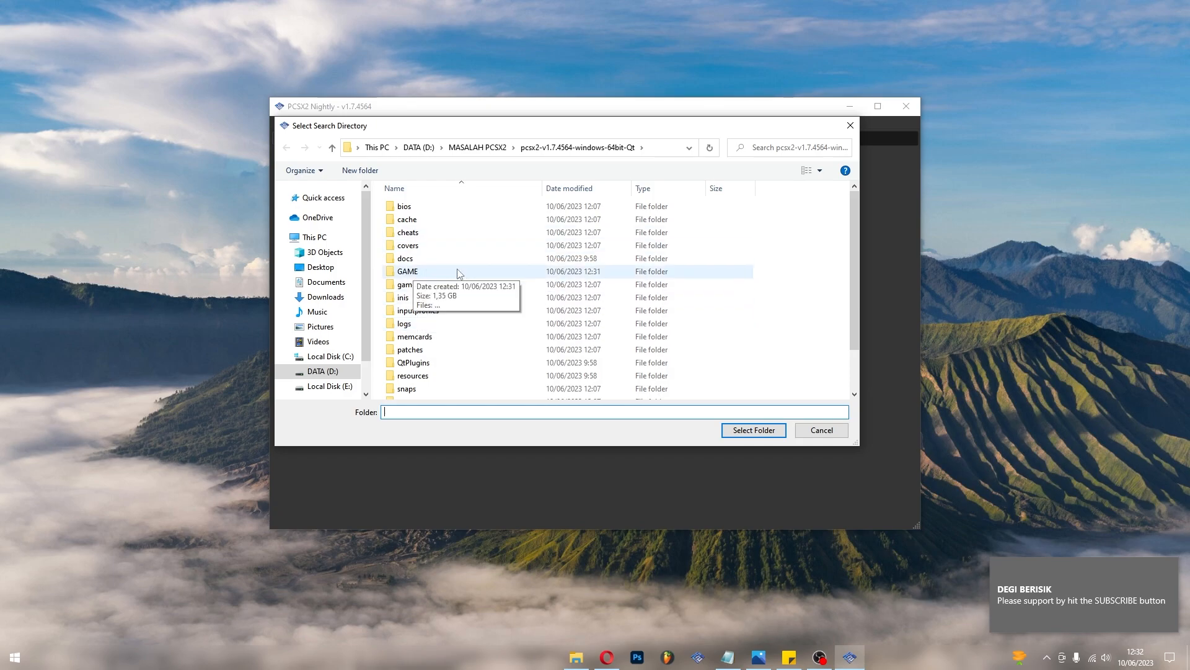
double_click(429, 273)
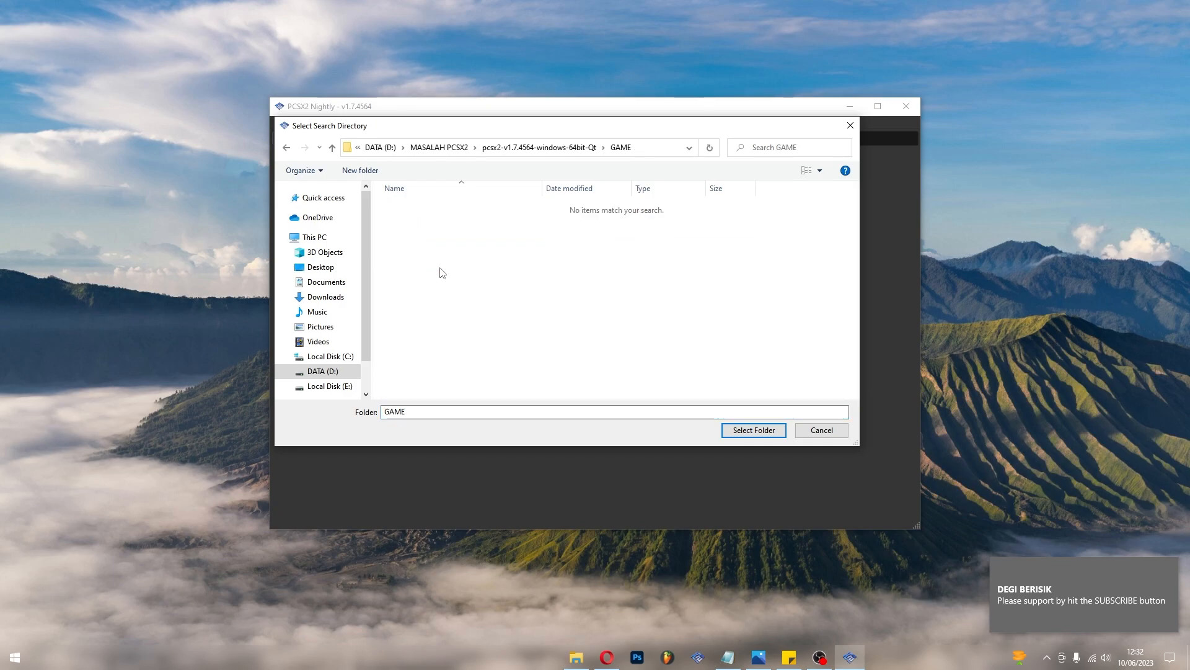
left_click(287, 150)
left_click(441, 309)
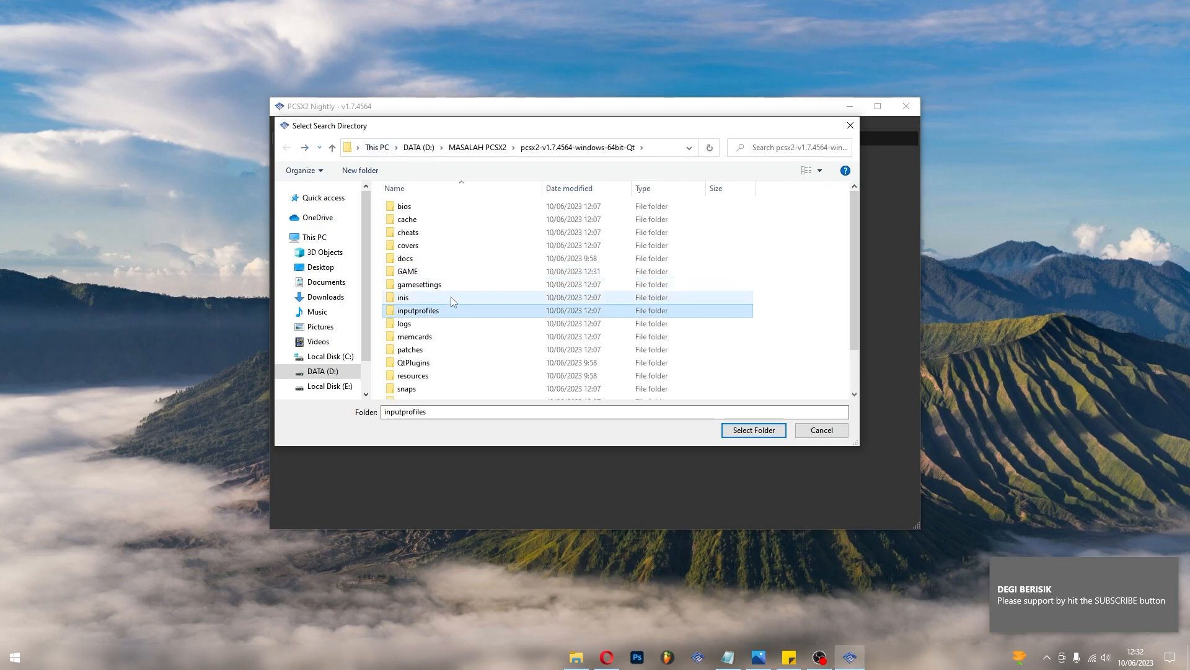
left_click(429, 274)
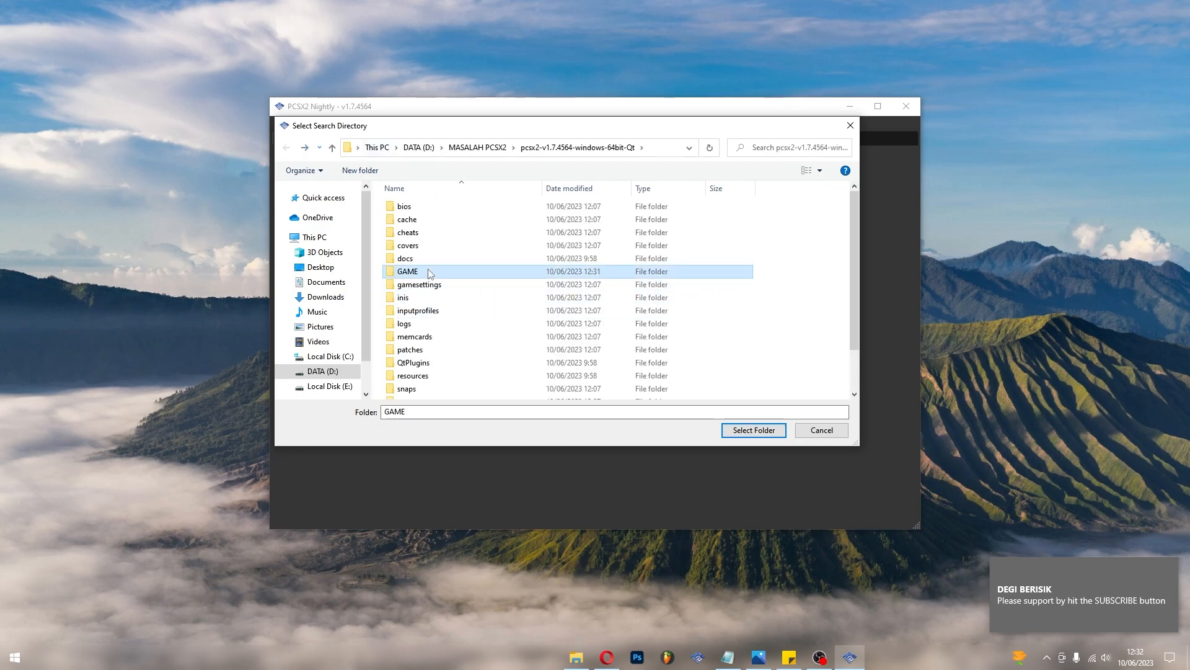
left_click(757, 430)
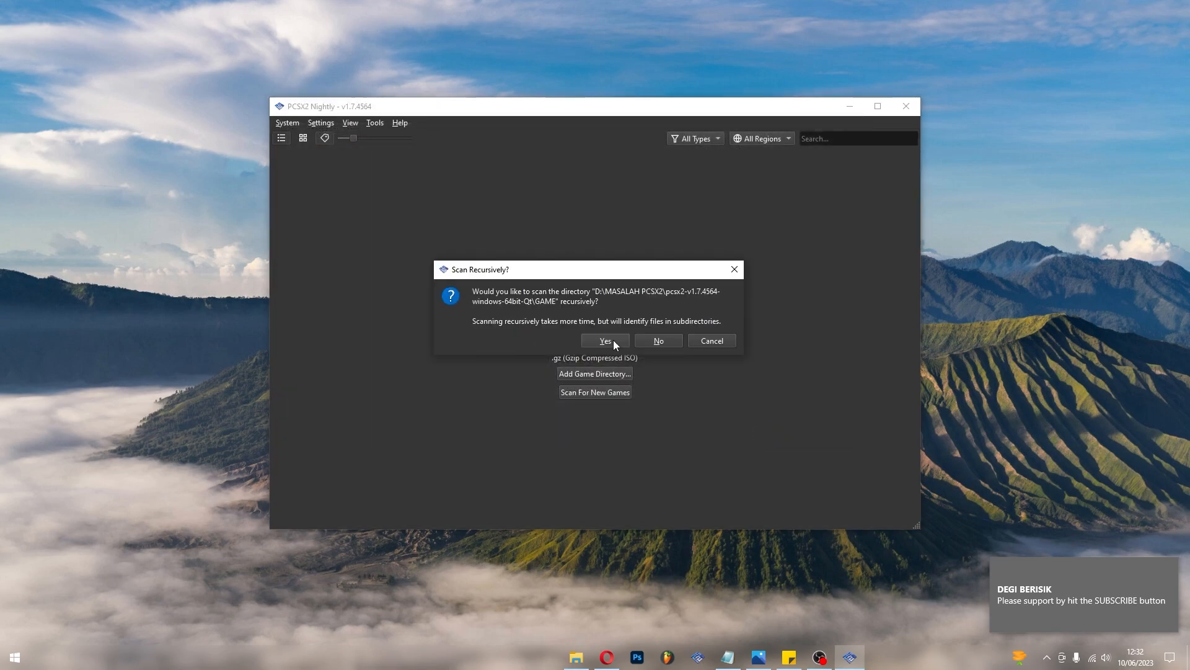
left_click(613, 341)
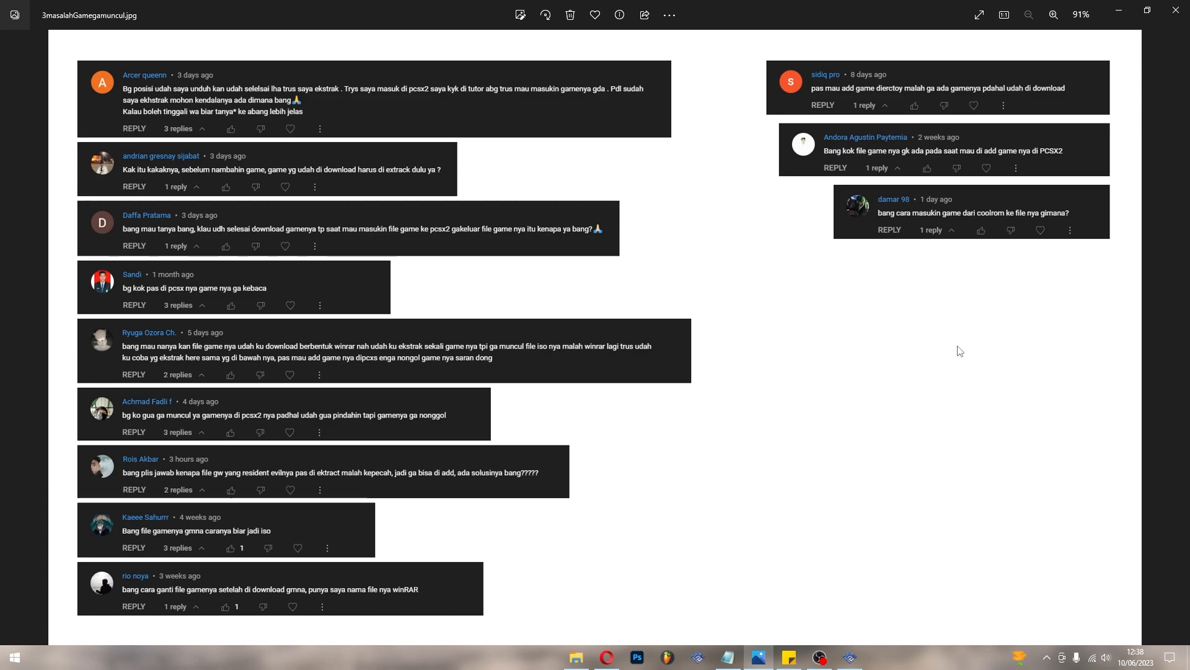
Advance the photo viewer to 4masalahStick.jpg and switch to PCSX2 with the photo viewer and browser minimized
key("Right")
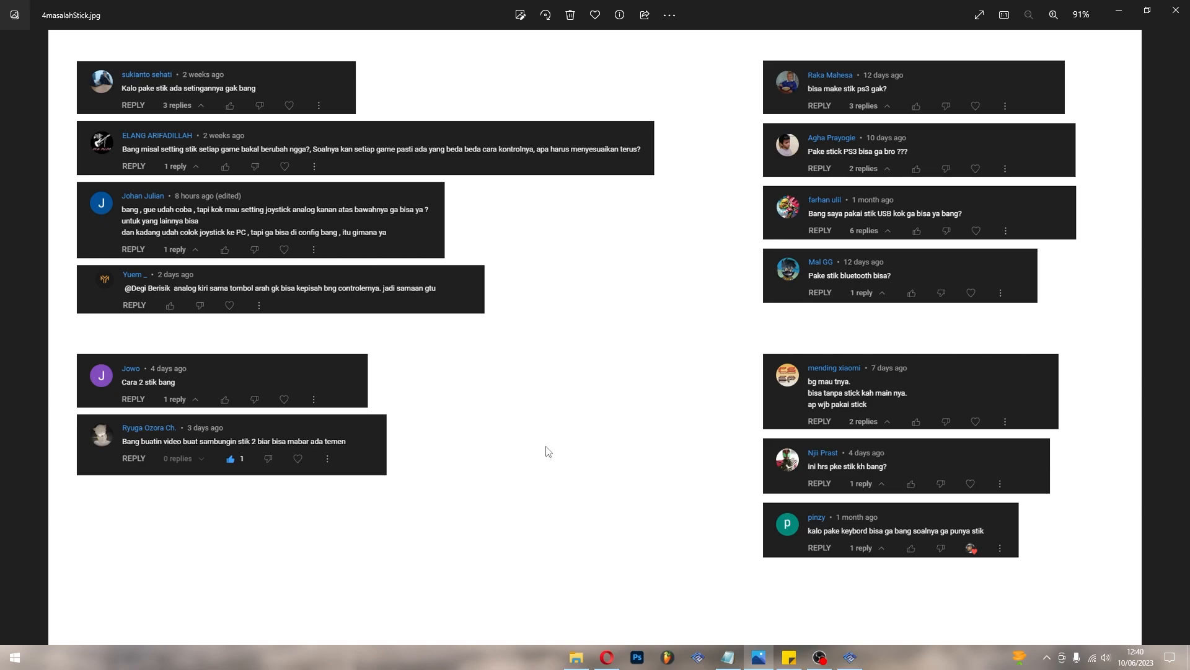
left_click(850, 657)
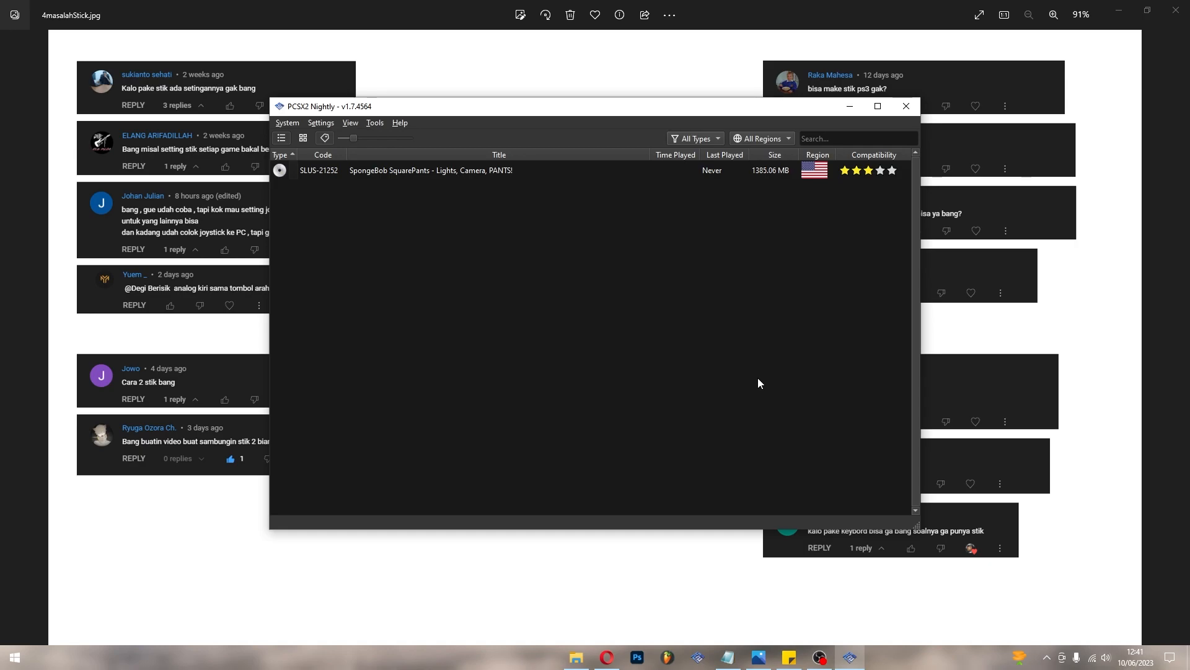
left_click(1116, 12)
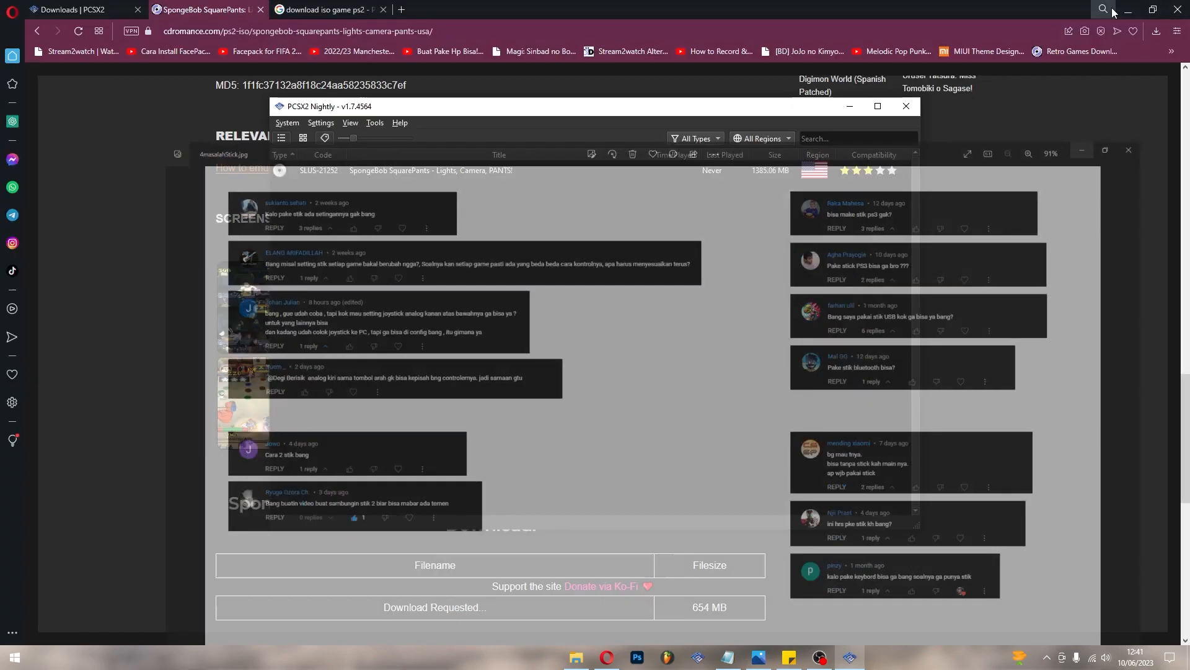
left_click(1127, 11)
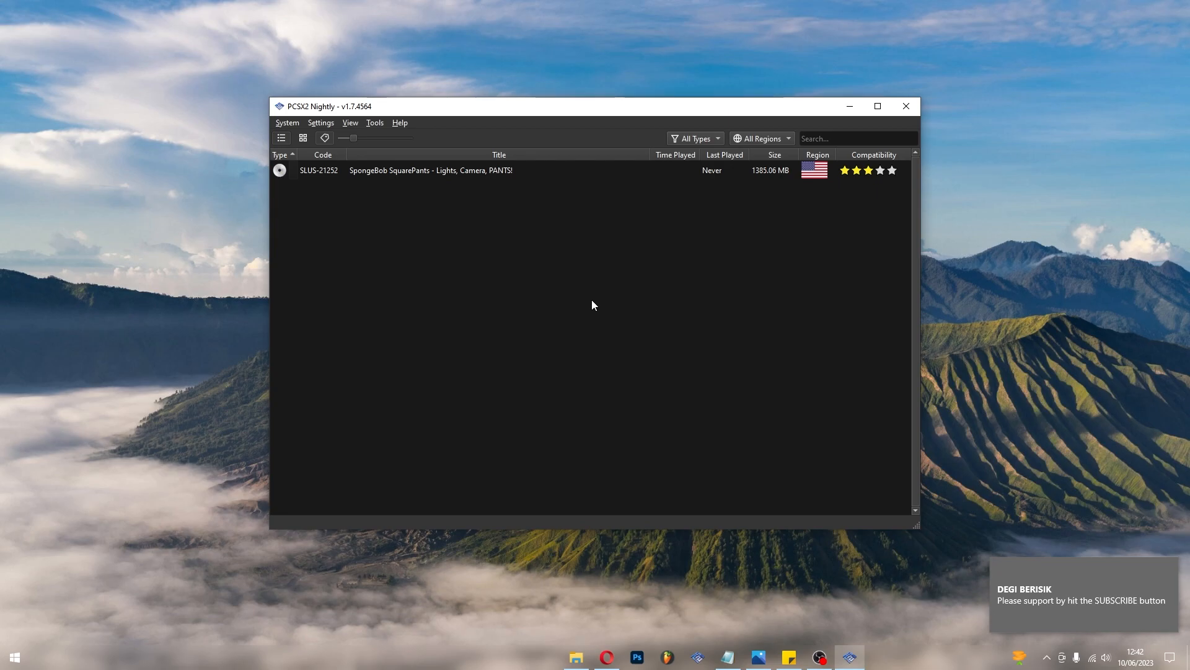
Open the PCSX2 controller settings and automatically map Controller Port 1 to SDL-1 (PS1 Controller)
left_click(329, 126)
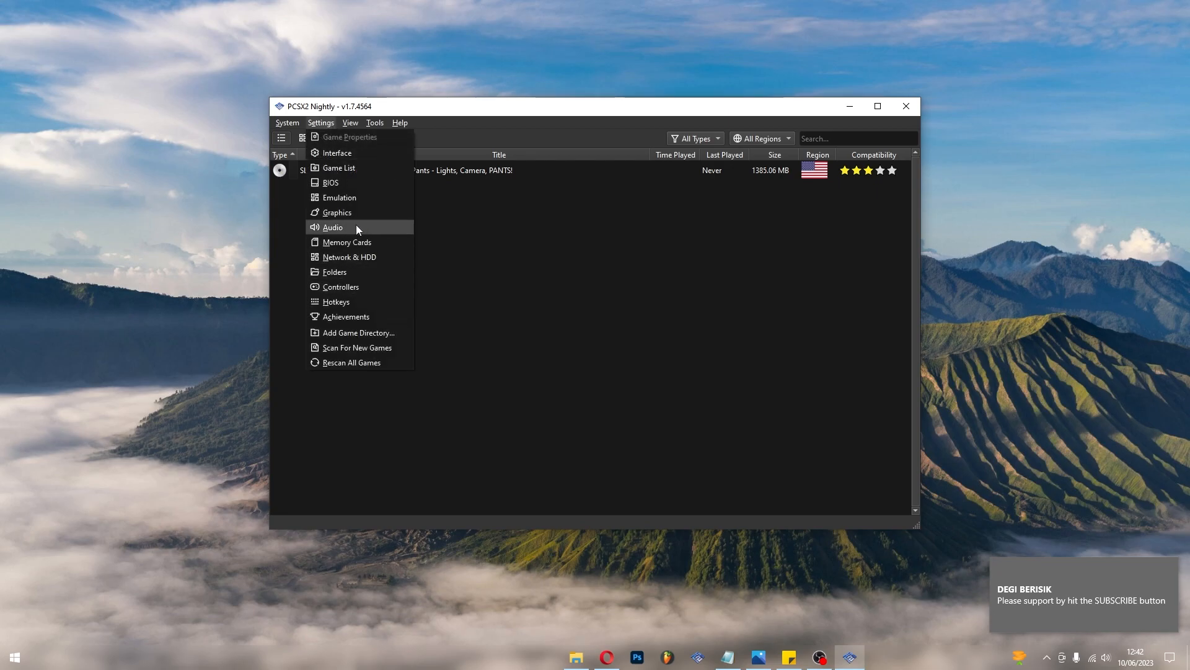
left_click(357, 292)
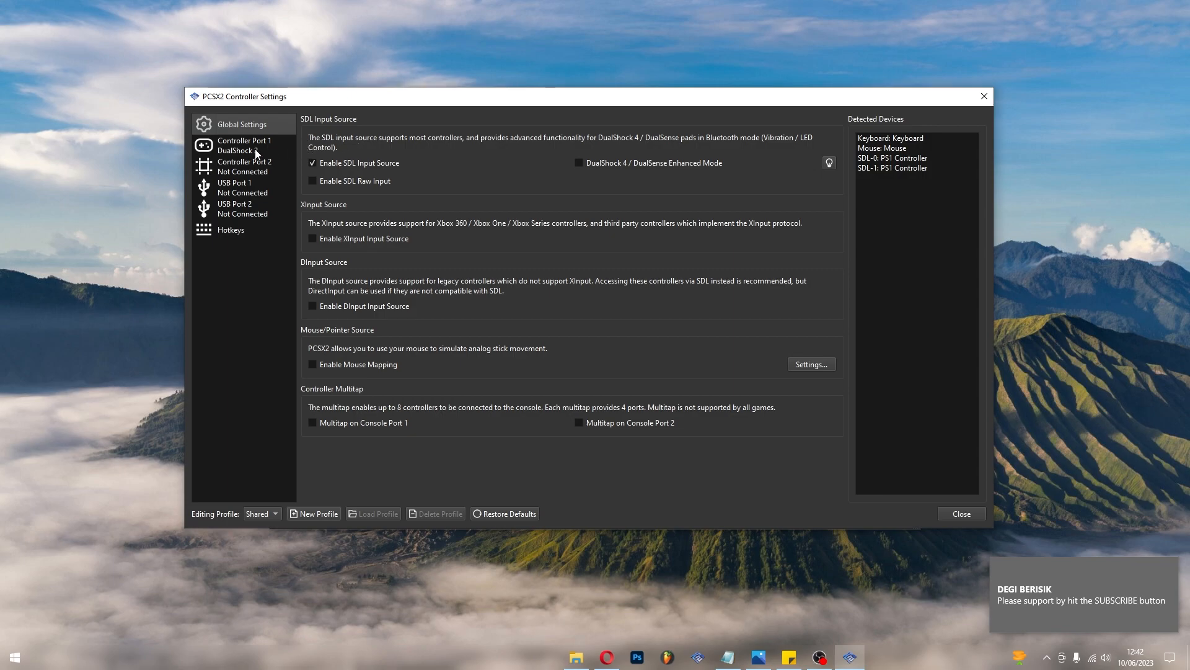
left_click(270, 148)
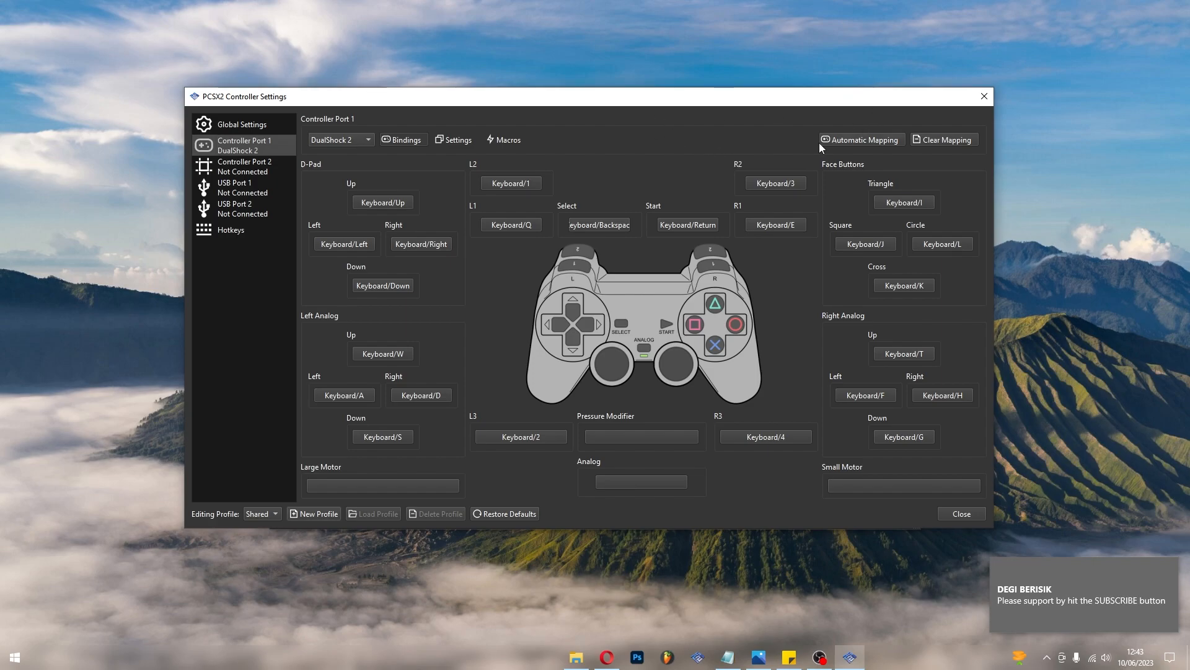
left_click(868, 140)
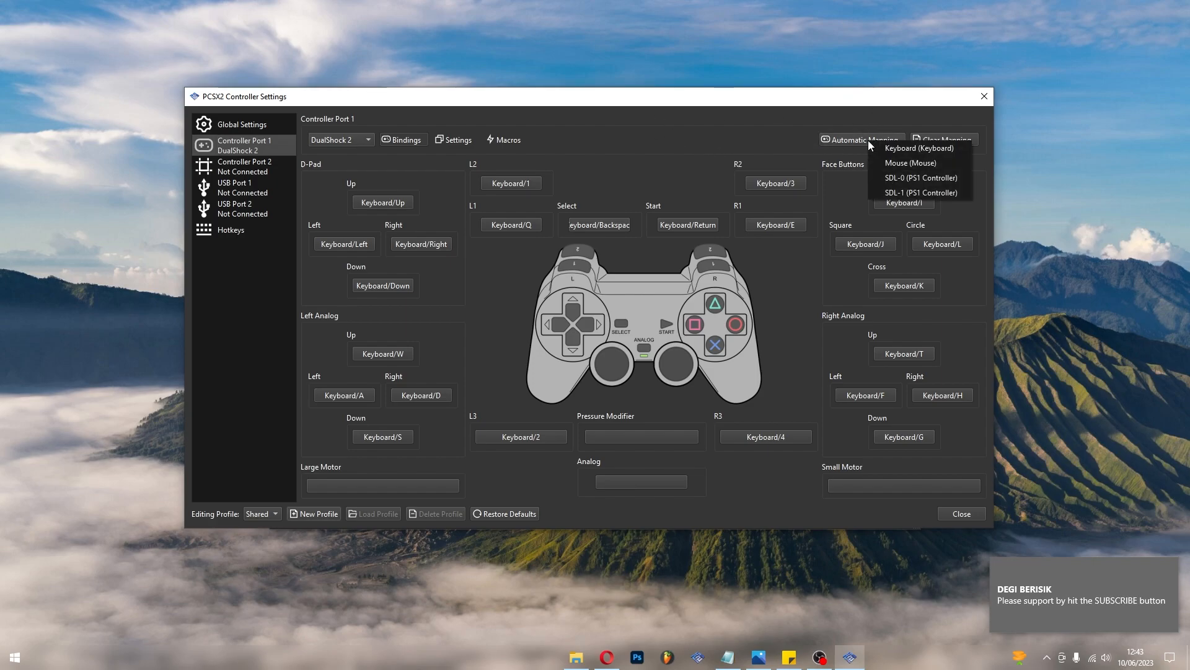
left_click(927, 192)
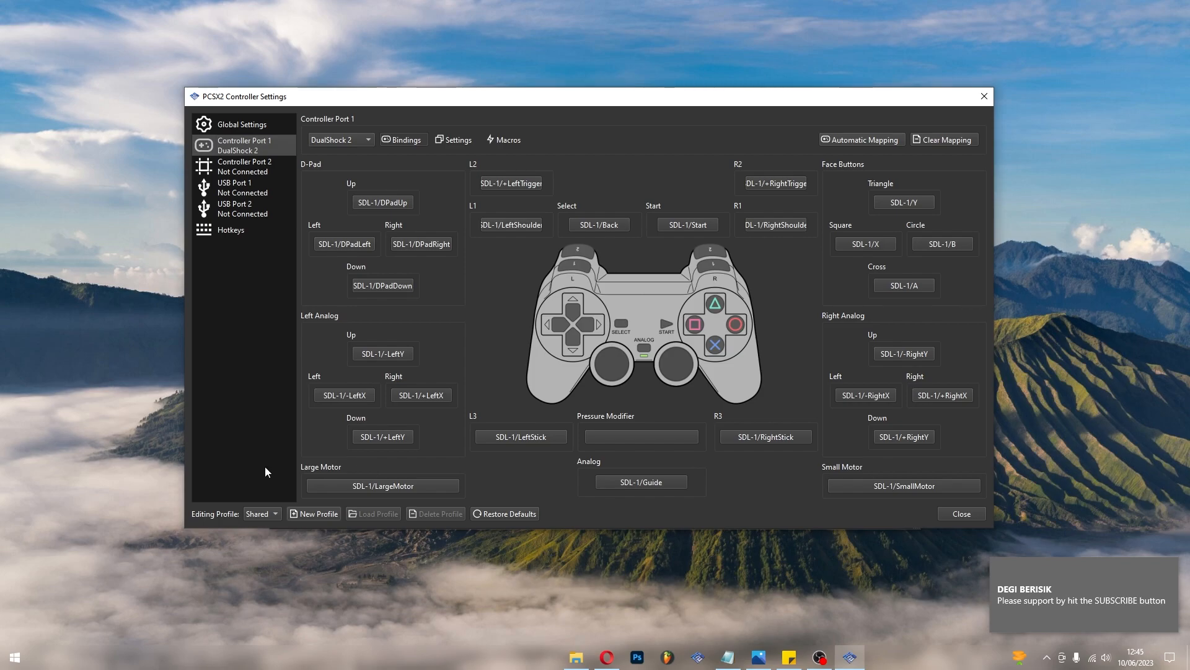
Set Controller Port 2 to DualShock 2 and automatically map it to SDL-1 (PS1 Controller)
left_click(251, 169)
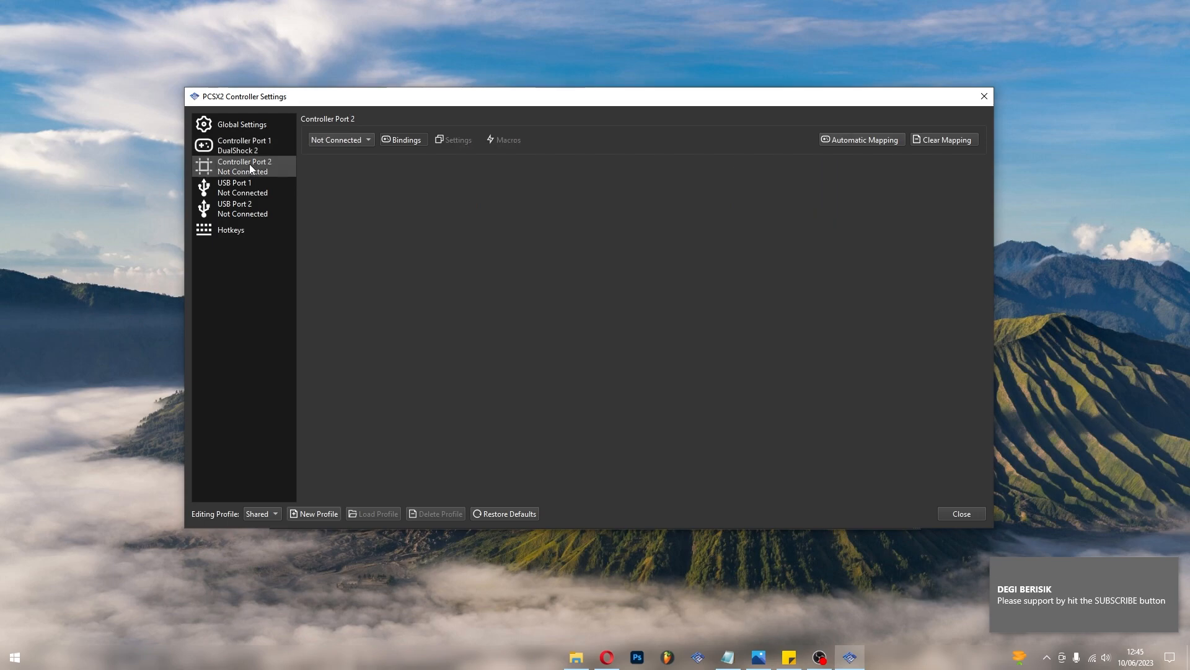
left_click(360, 139)
left_click(355, 160)
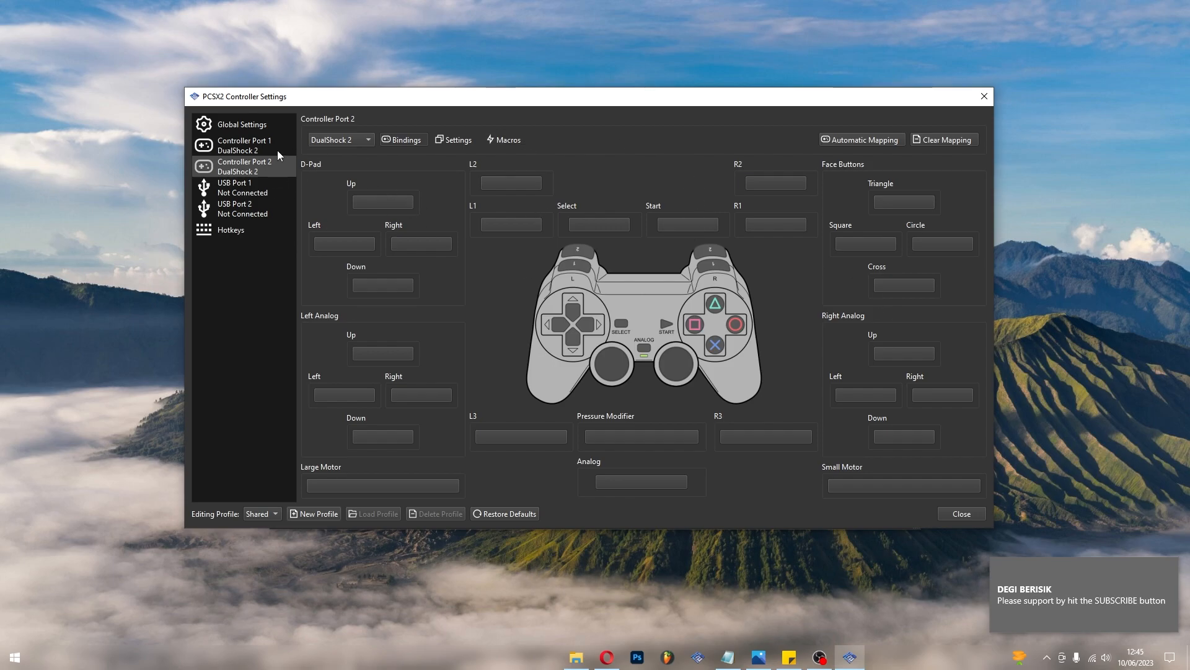
left_click(858, 141)
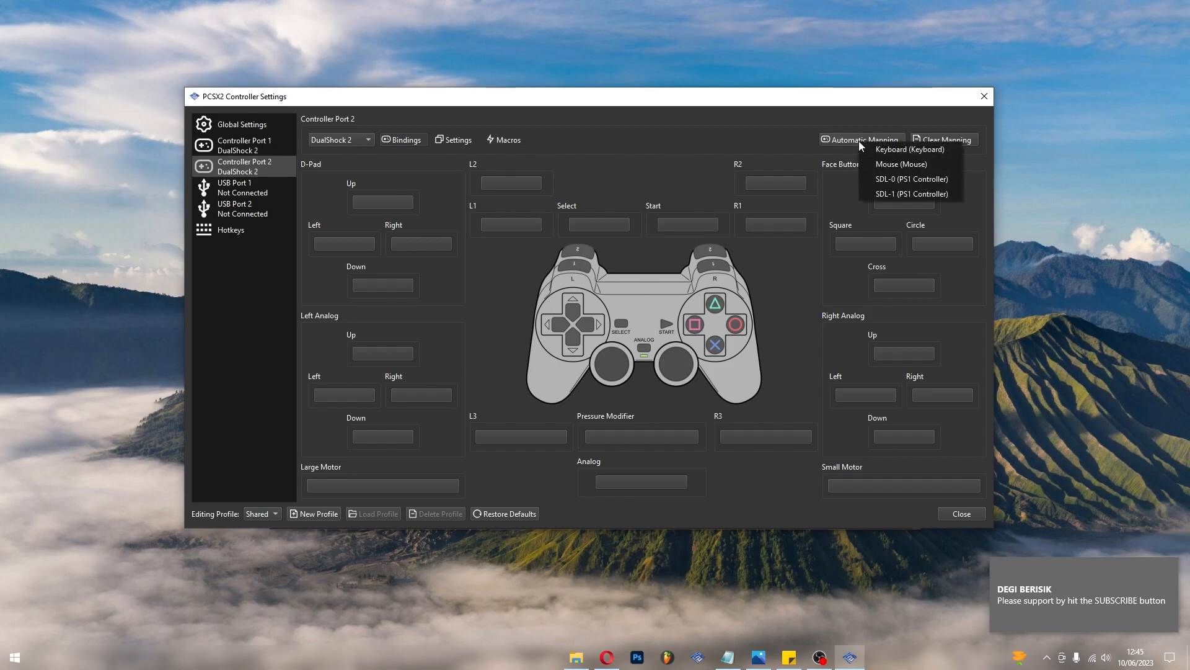
left_click(906, 194)
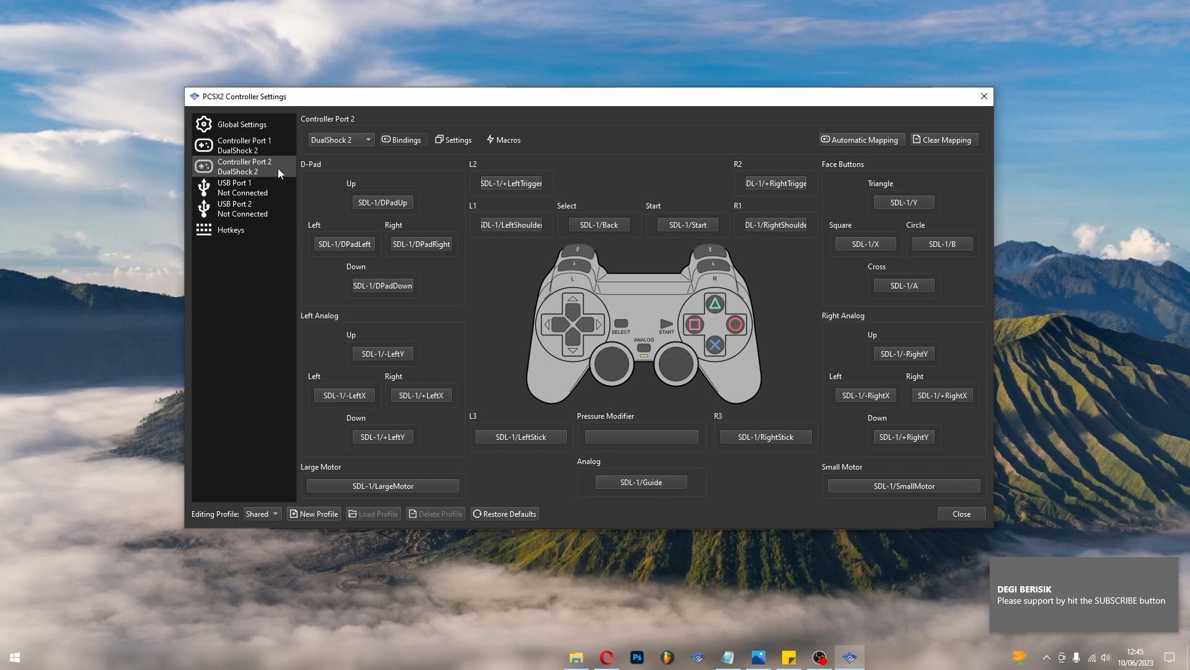
Compare the bindings of Controller Ports 1 and 2, and return from the photo viewer to the controller settings
left_click(265, 145)
left_click(266, 171)
left_click(274, 144)
left_click(273, 169)
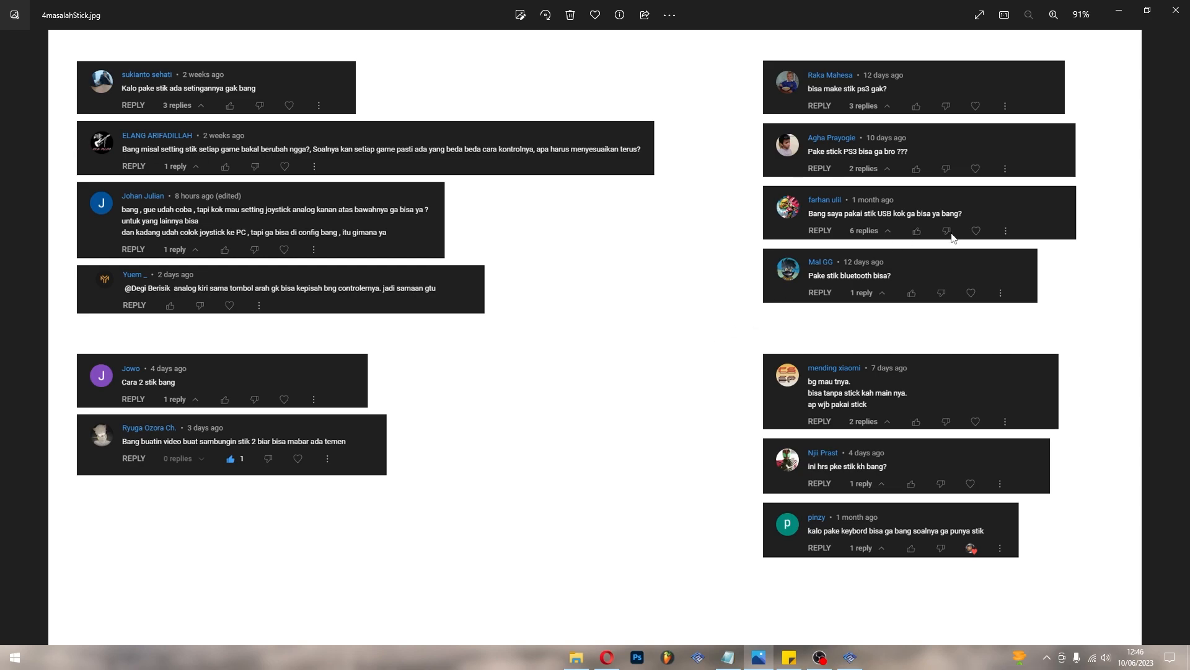
left_click(850, 657)
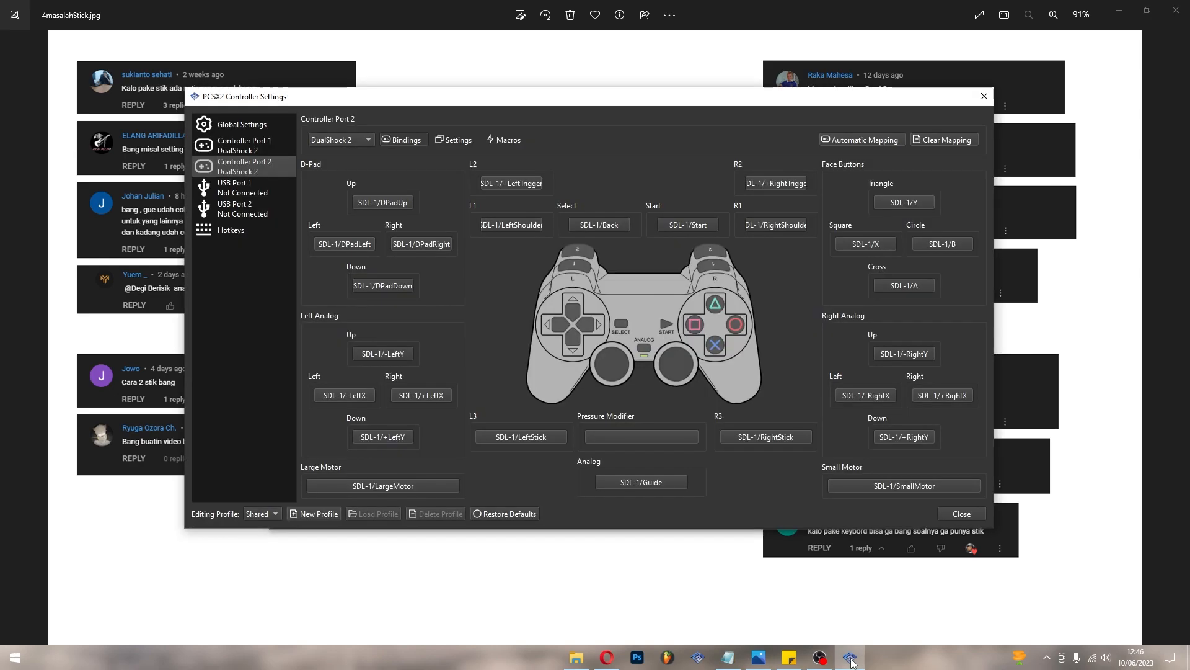
Restore the default controller configuration in the PCSX2 controller settings and display the bindings of Controller Port 1
left_click(268, 150)
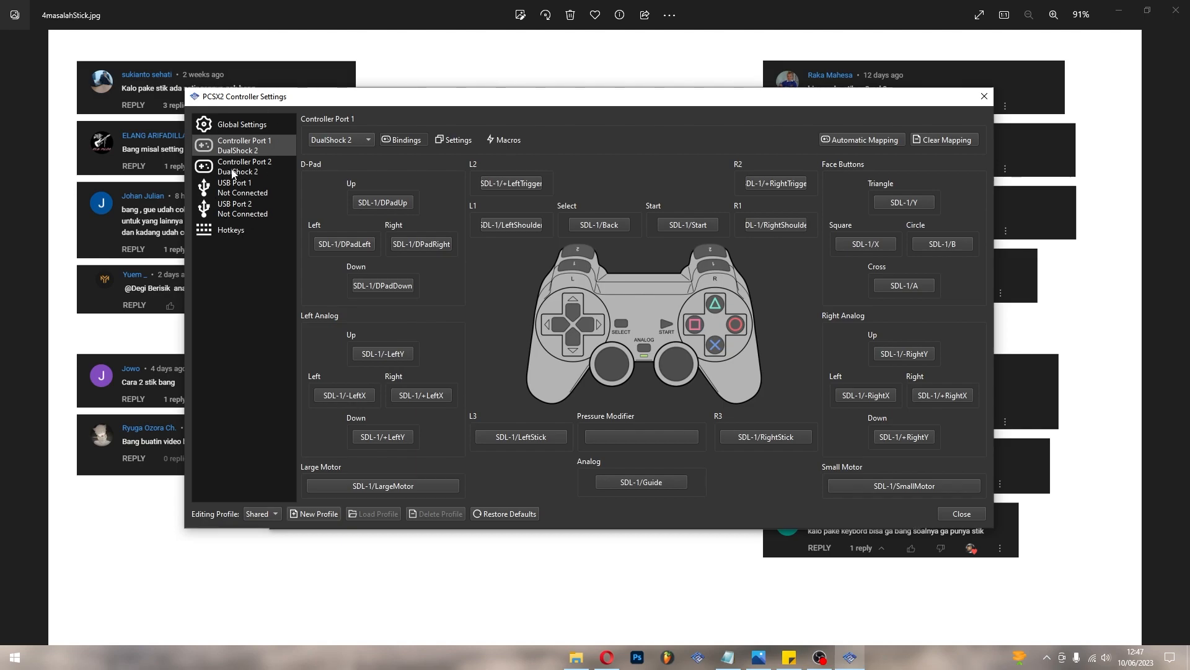
left_click(1062, 526)
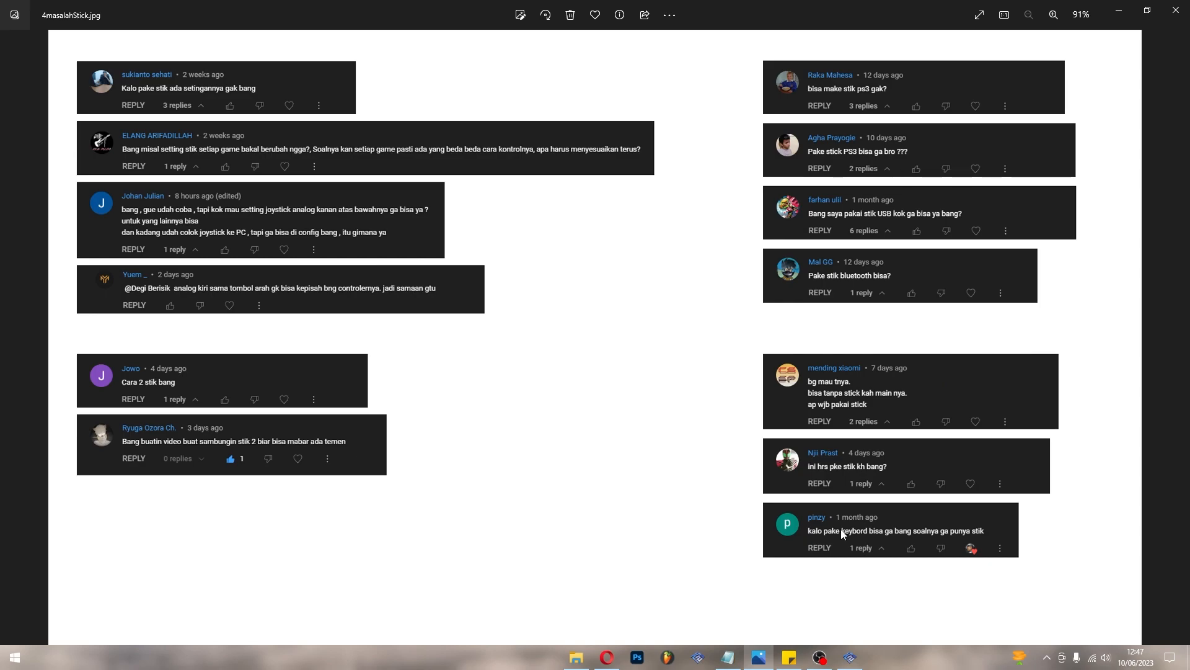
left_click(850, 657)
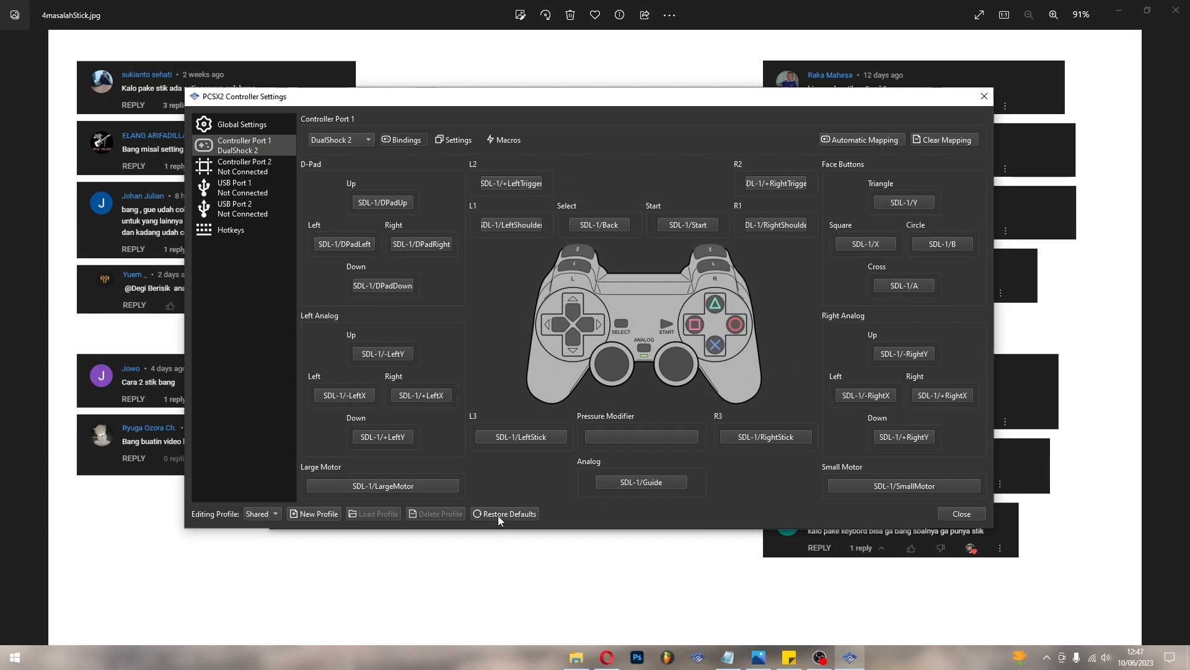
left_click(499, 515)
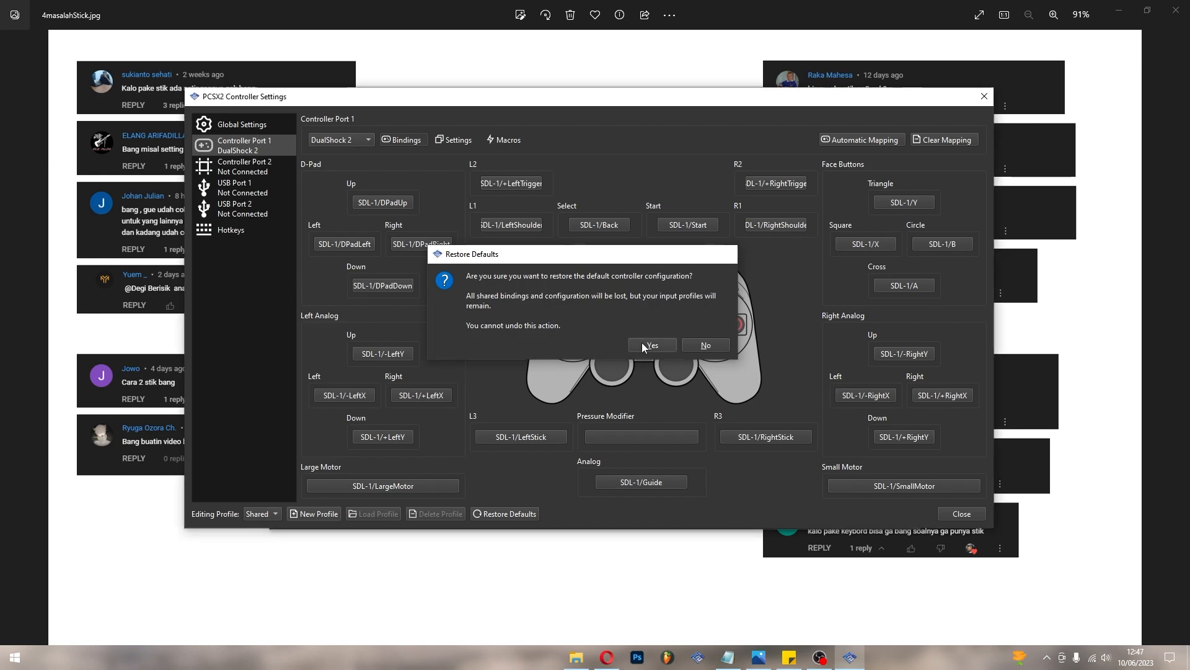
left_click(642, 347)
left_click(266, 147)
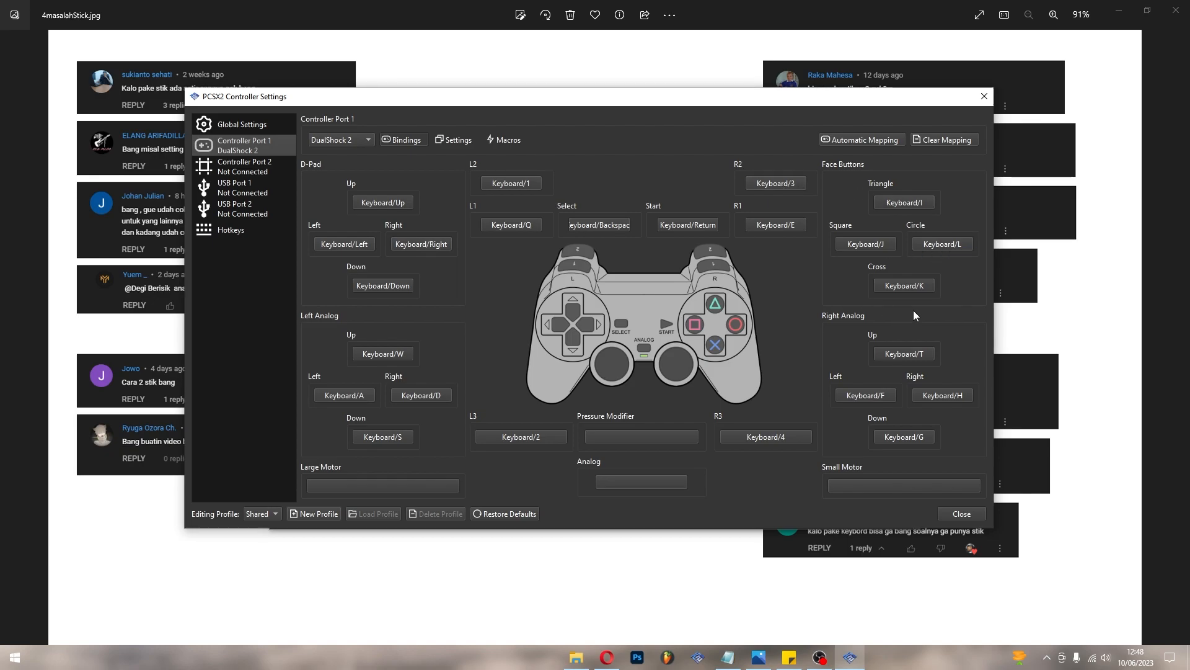
Advance the photo viewer to 5masalahVCRedist.jpg and search the web for "visual c++ 2019 redistributable" in the browser's Google results tab
key("Escape")
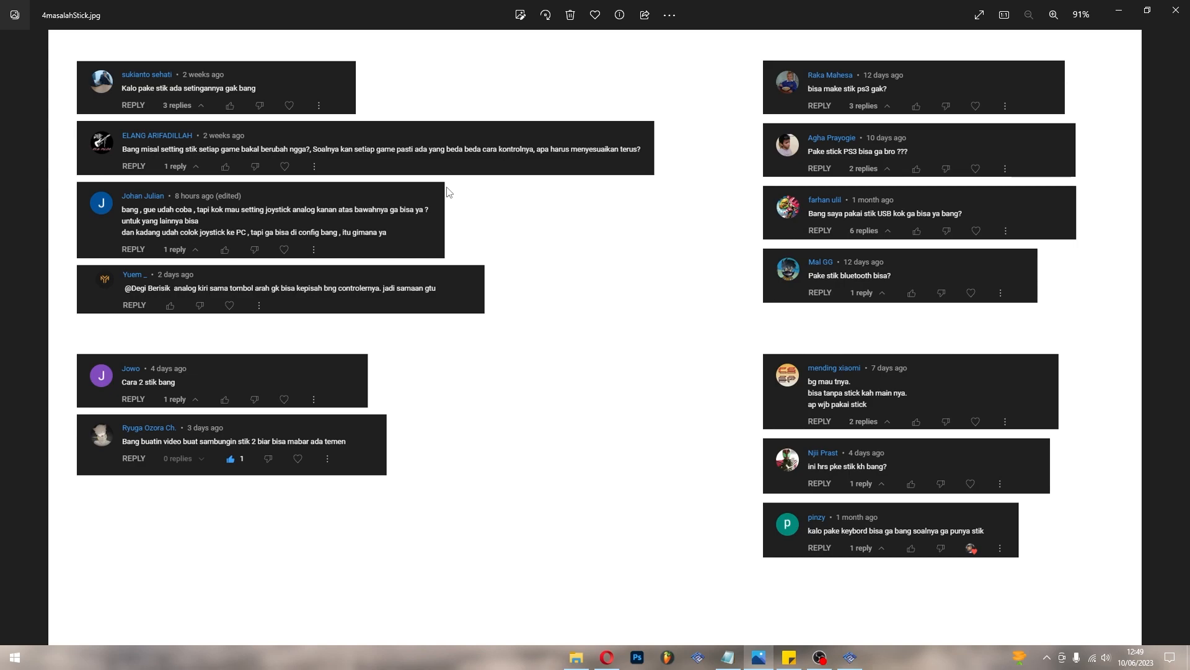
key("Right")
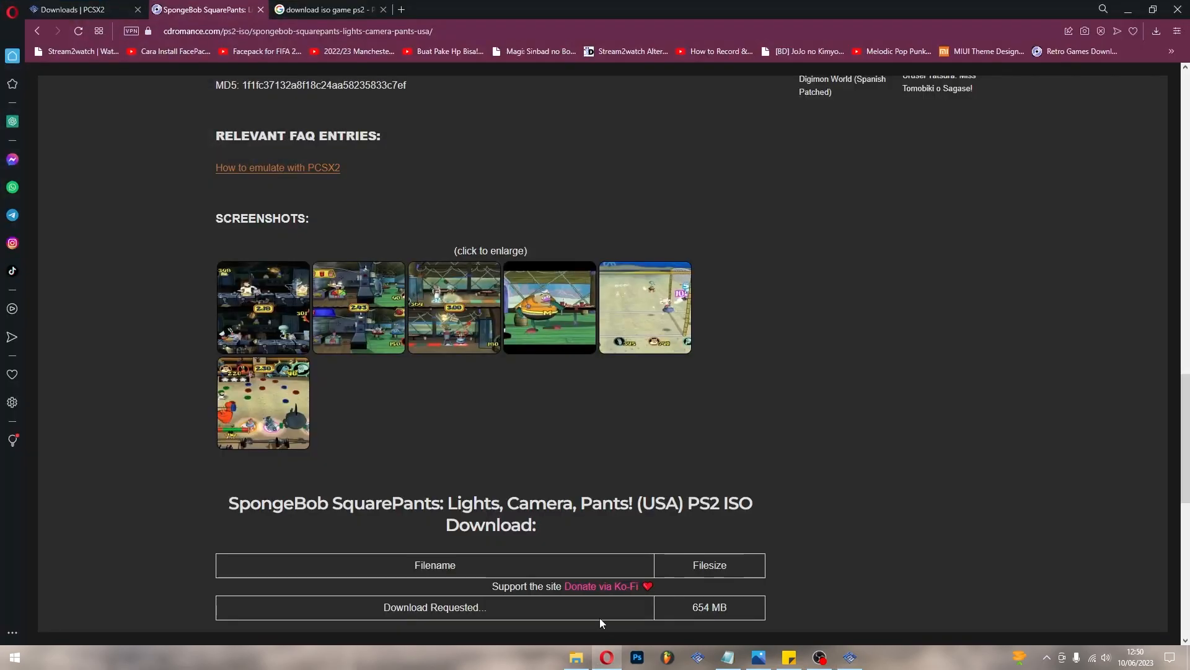
left_click(342, 9)
left_click(407, 32)
type("visual")
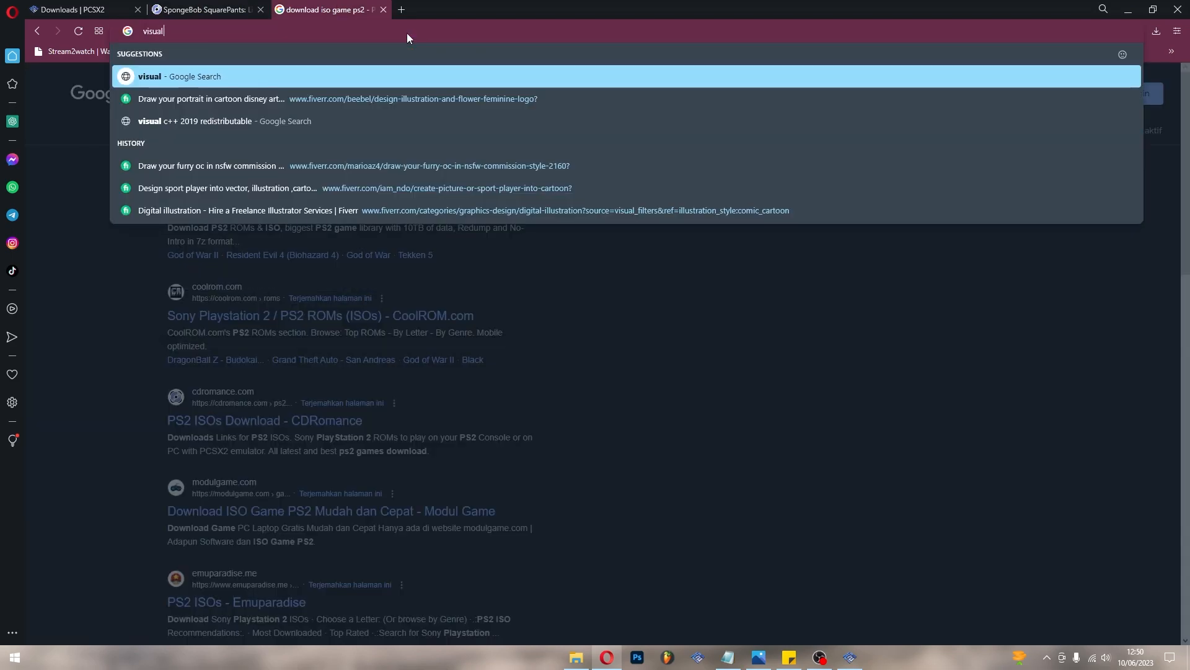
left_click(319, 122)
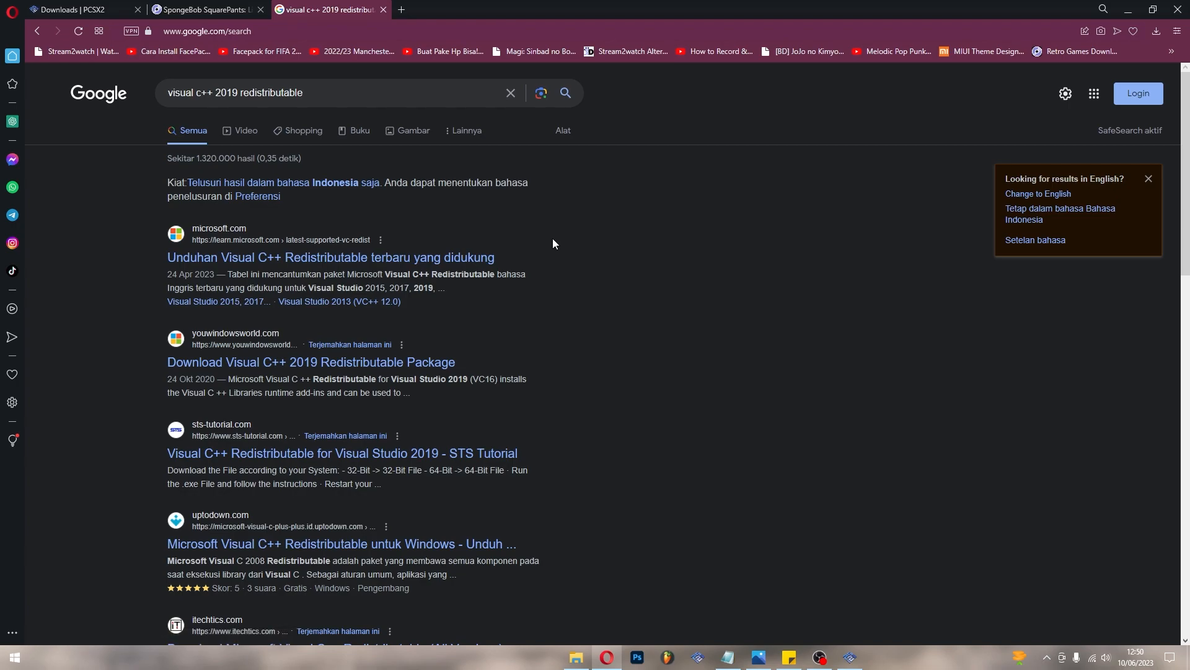
Open Microsoft's Visual C++ Redistributable page and examine the Visual Studio 2015, 2017, 2019 and 2022 download links by architecture
left_click(480, 260)
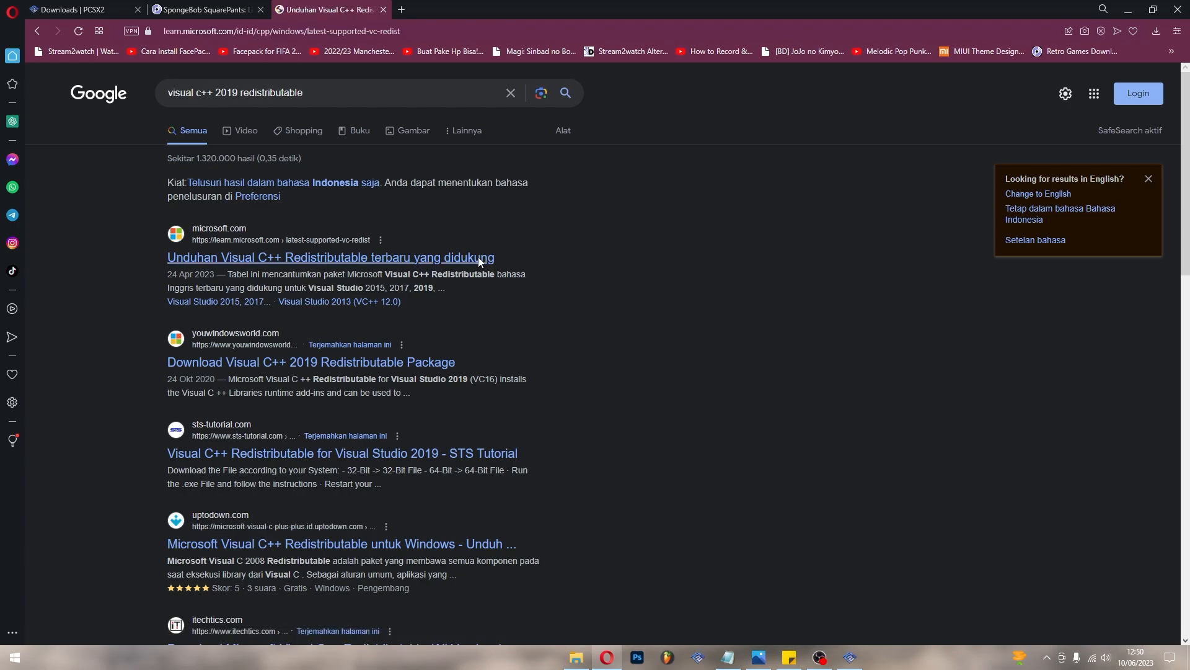
scroll(596, 330, "down", 2)
scroll(644, 386, "down", 5)
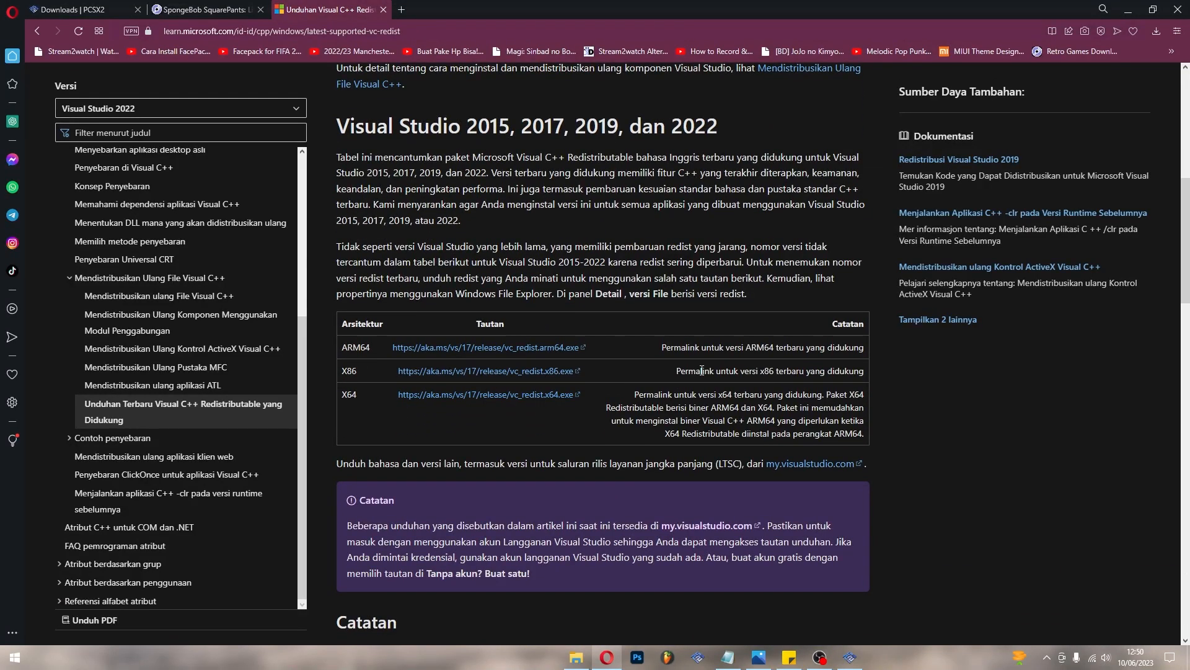
scroll(682, 375, "down", 3)
scroll(881, 461, "up", 2)
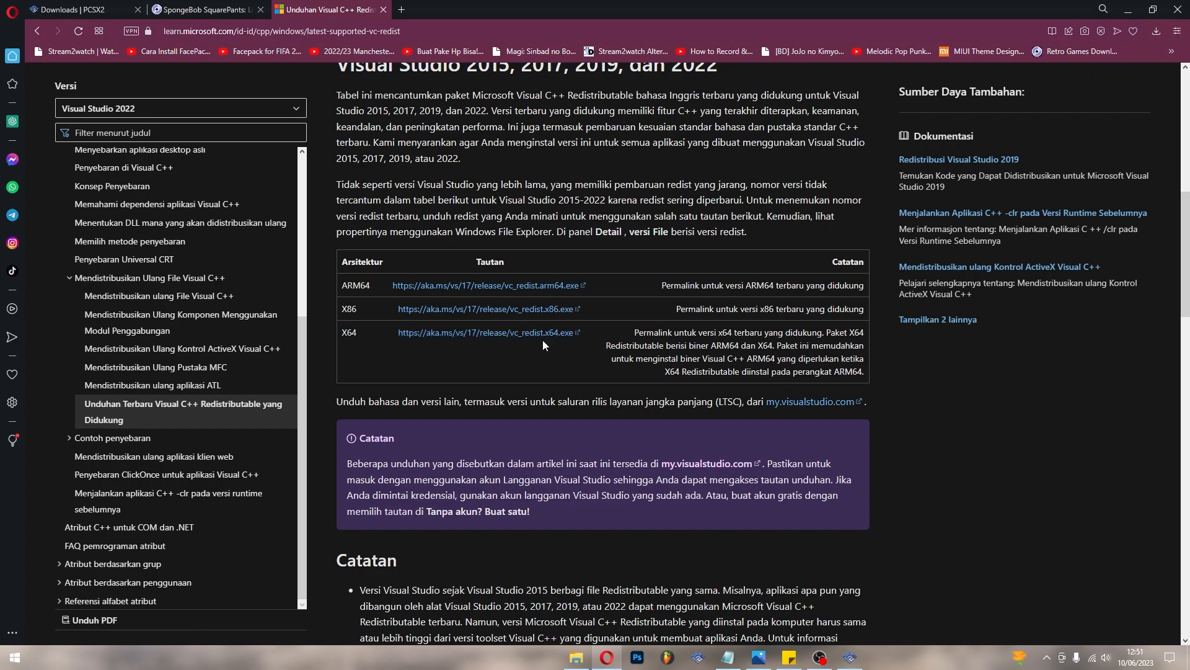
Advance the photo viewer to 6masalahDirectX.jpg and search Google for "download directx" in the browser
left_click(759, 658)
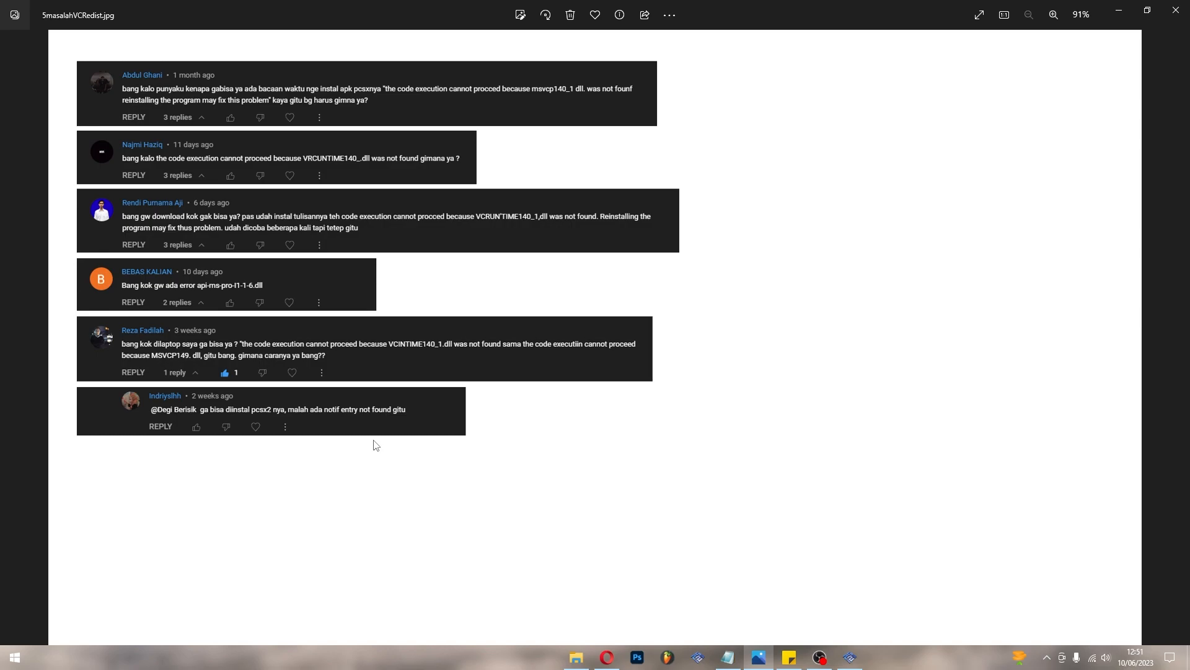
key("Right")
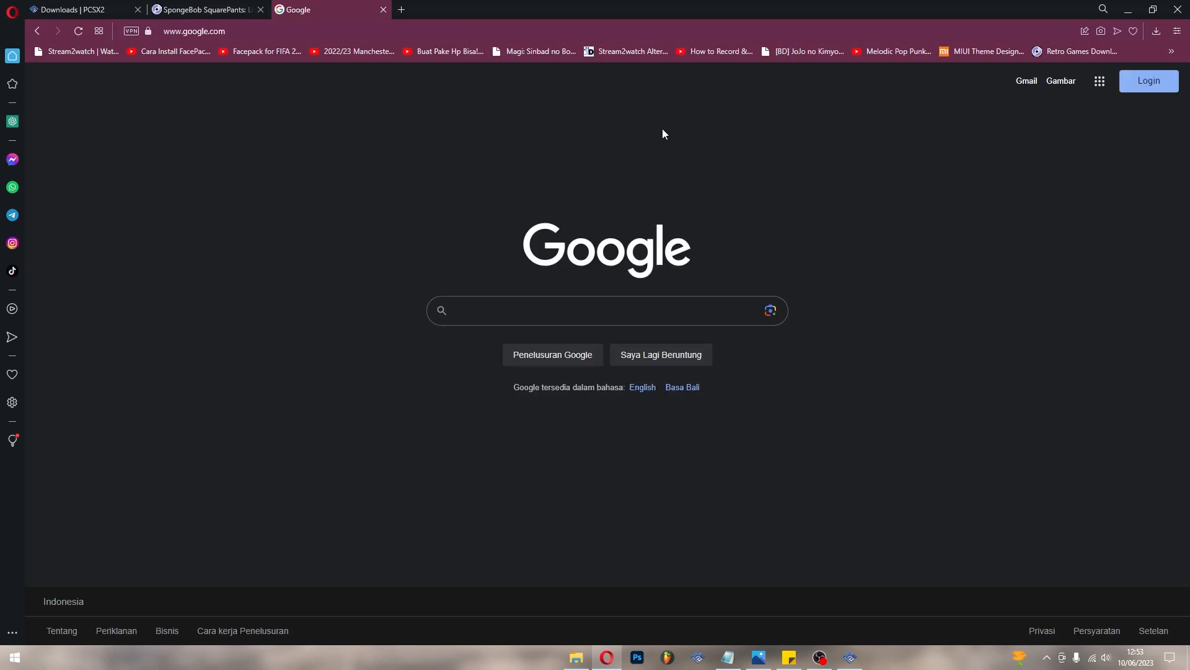
left_click(641, 312)
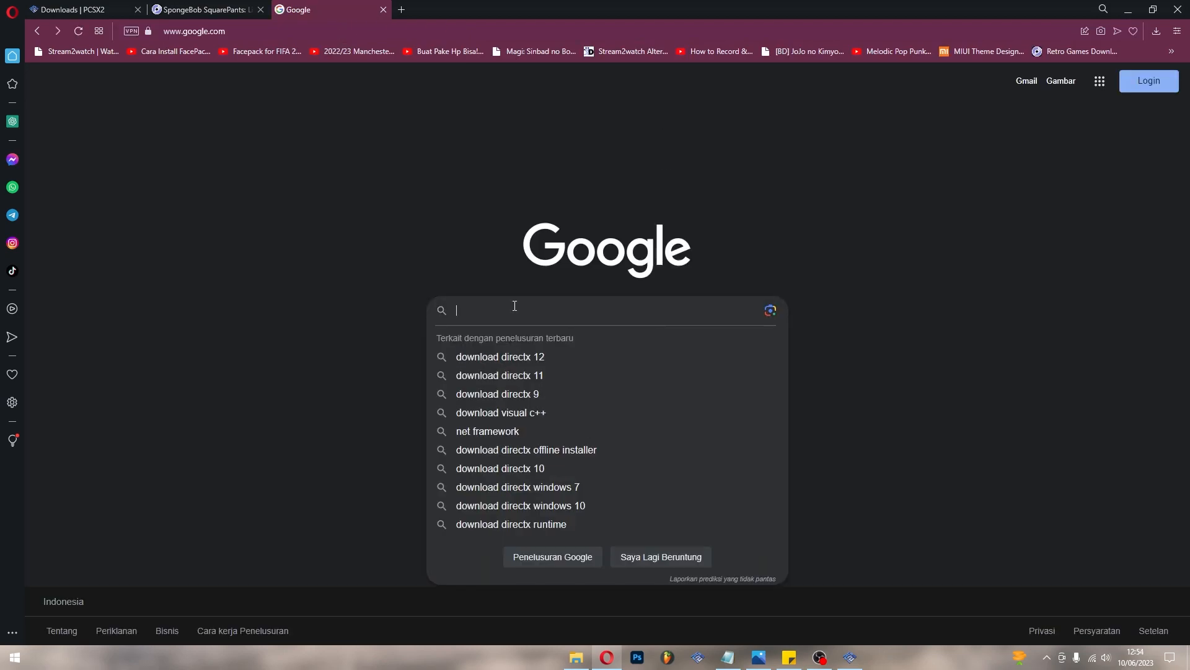
type("download dirextx")
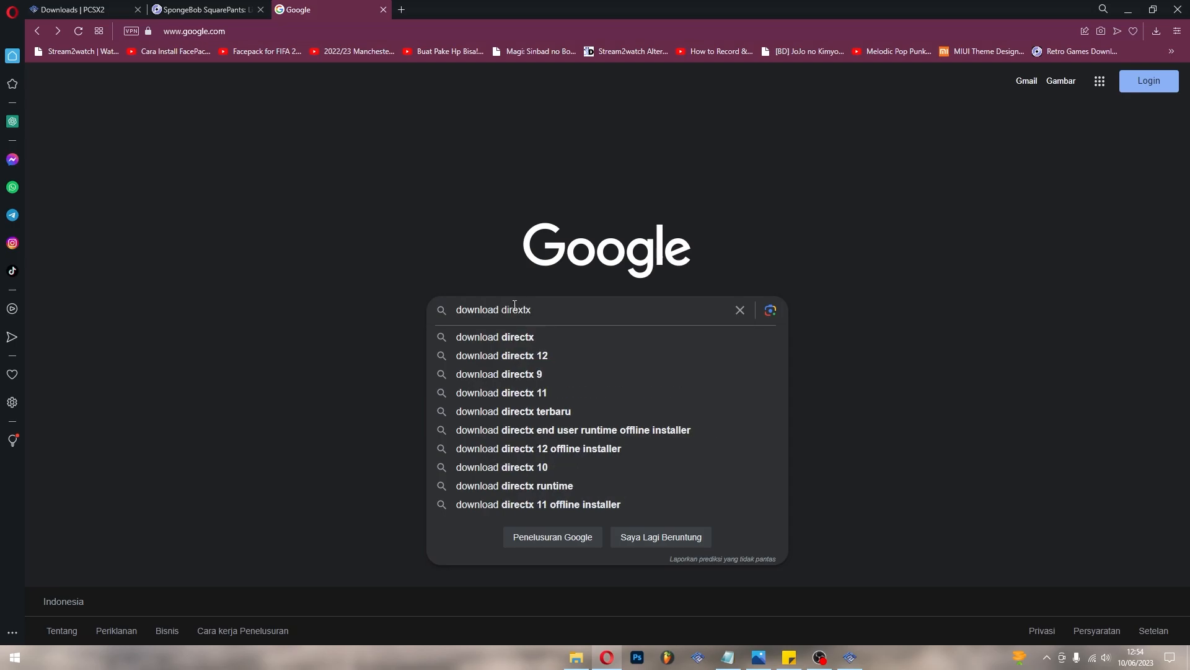
left_click(478, 338)
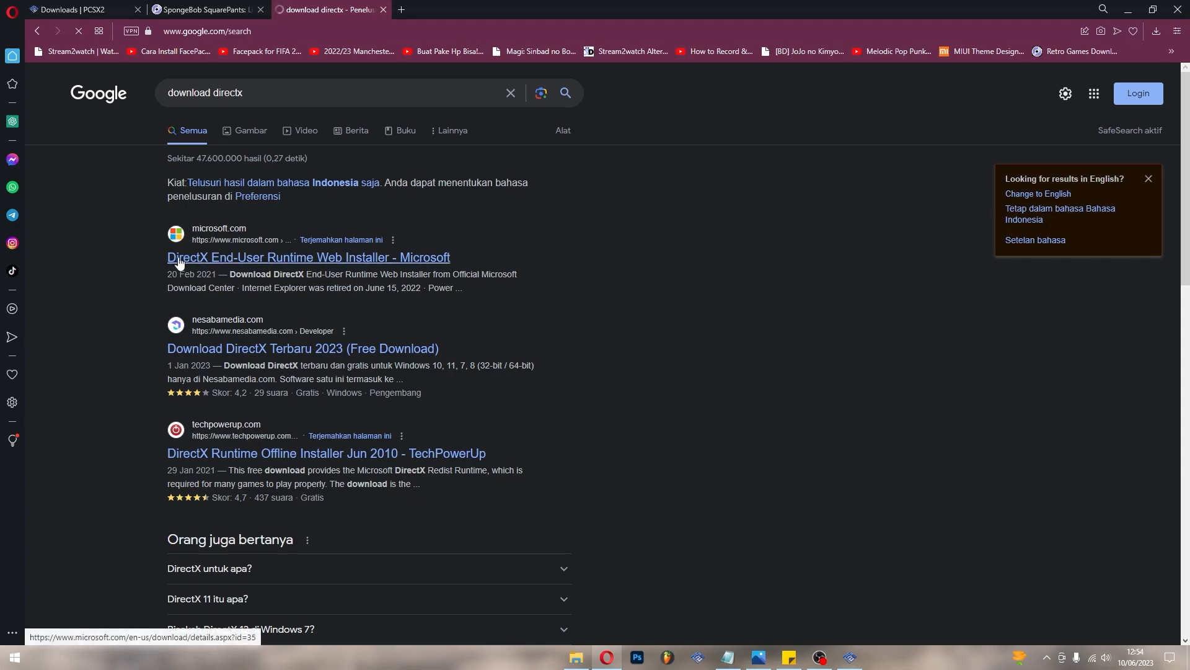
Open Microsoft's DirectX End-User Runtime Web Installer page and review its download section
left_click(304, 261)
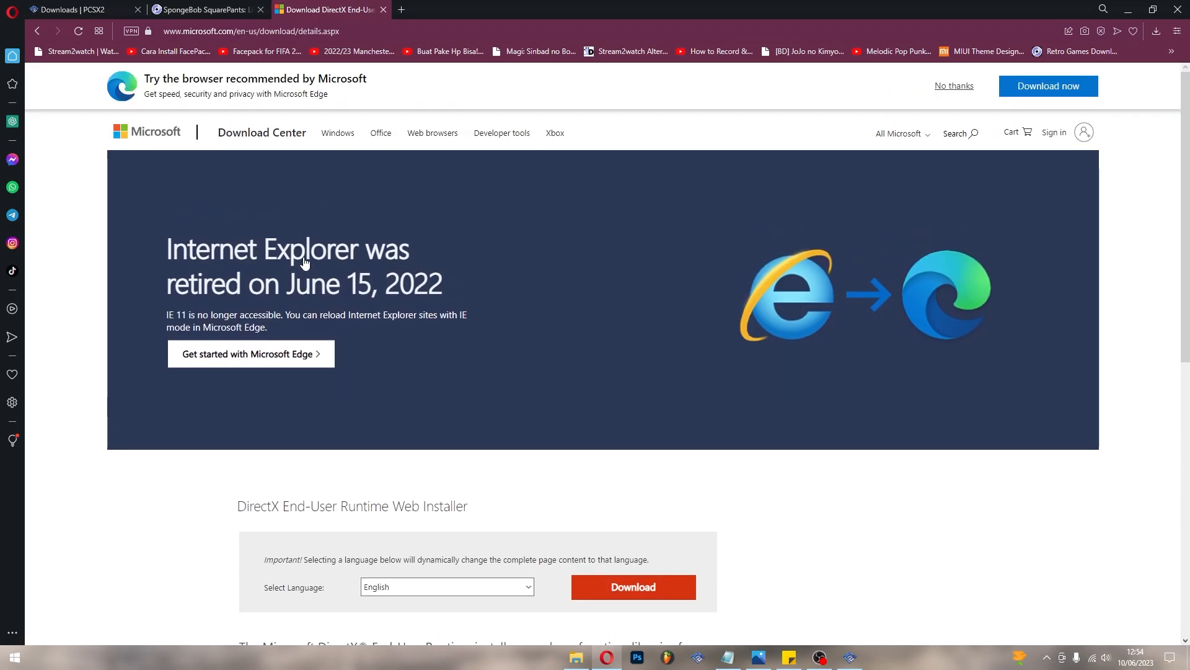
scroll(928, 324, "down", 6)
scroll(893, 304, "up", 3)
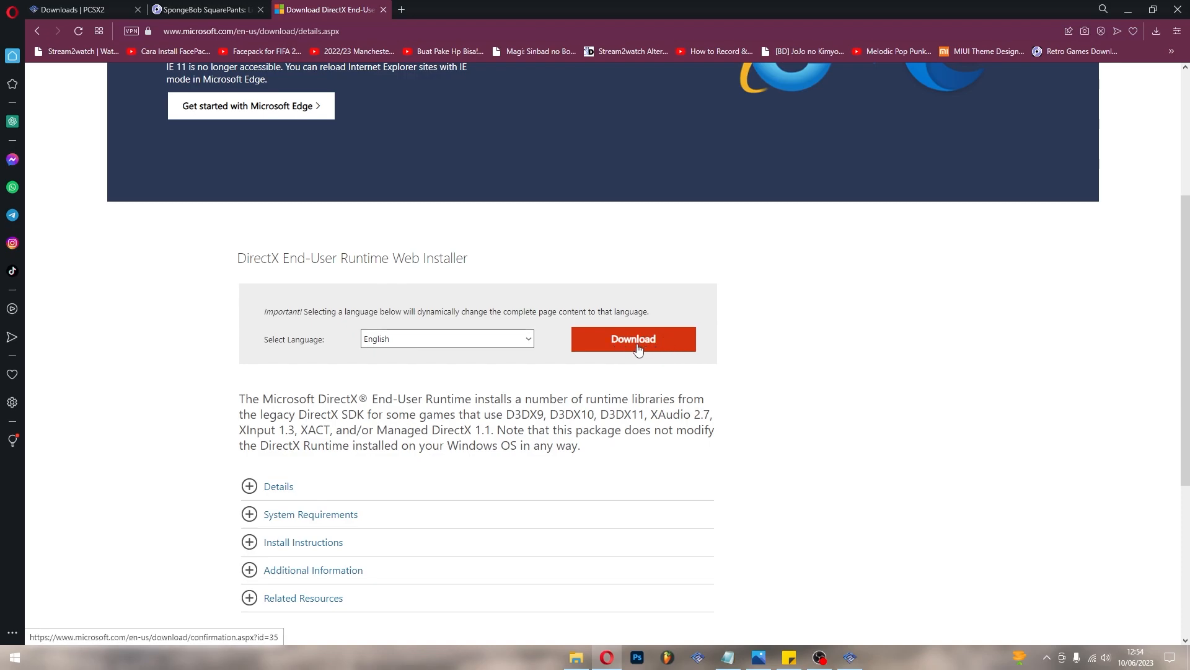
scroll(855, 377, "up", 2)
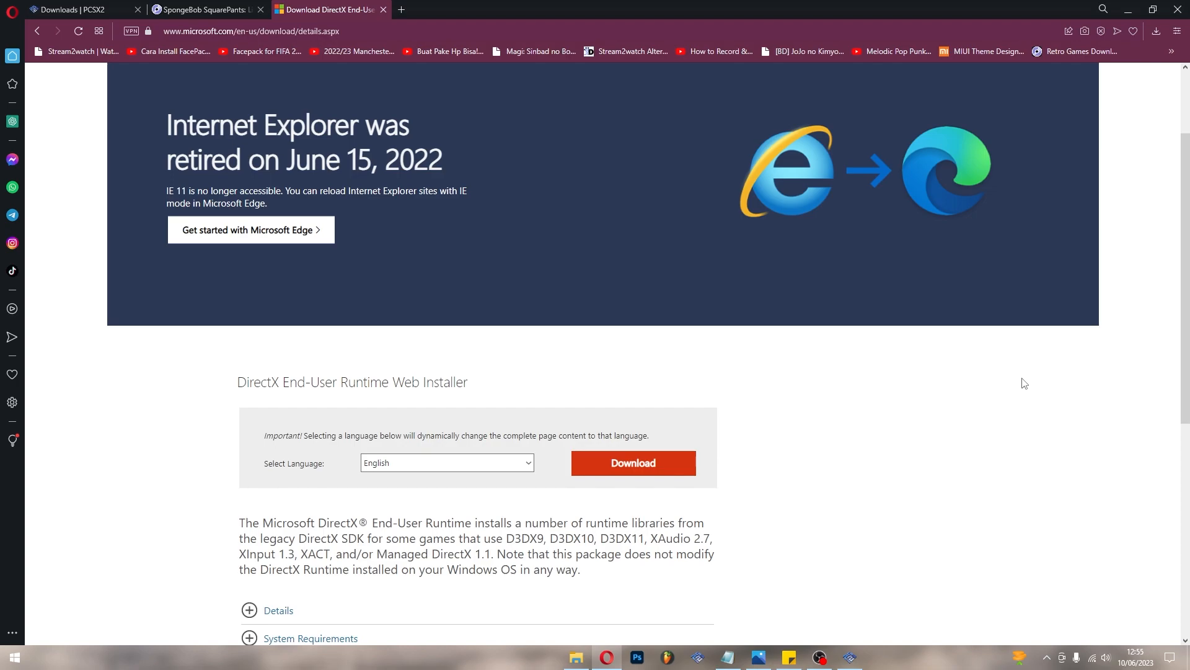
Switch to PCSX2, close its controller settings, and hide the photo viewer behind the game list window
left_click(758, 661)
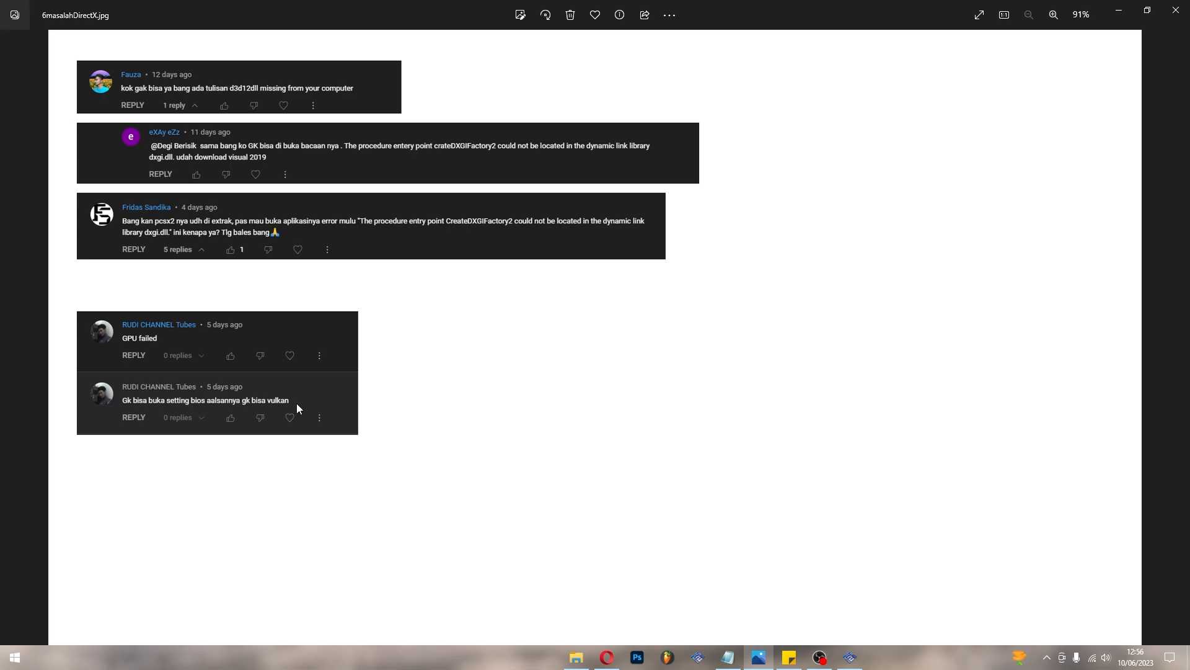
mouse_move(861, 660)
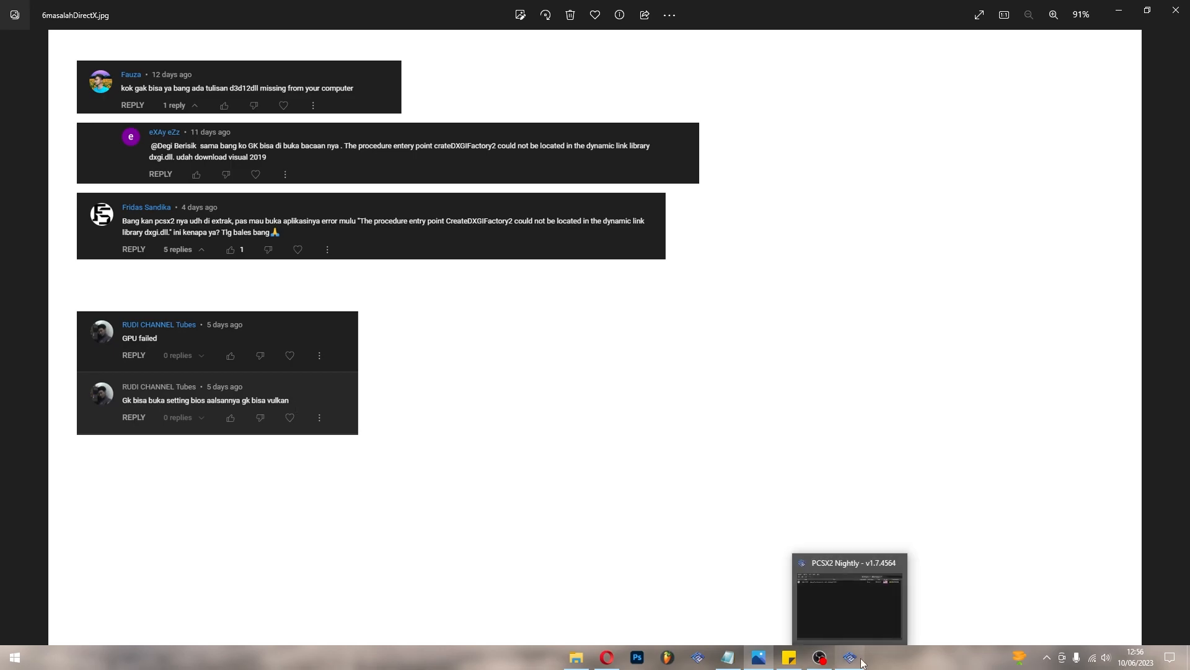
left_click(862, 659)
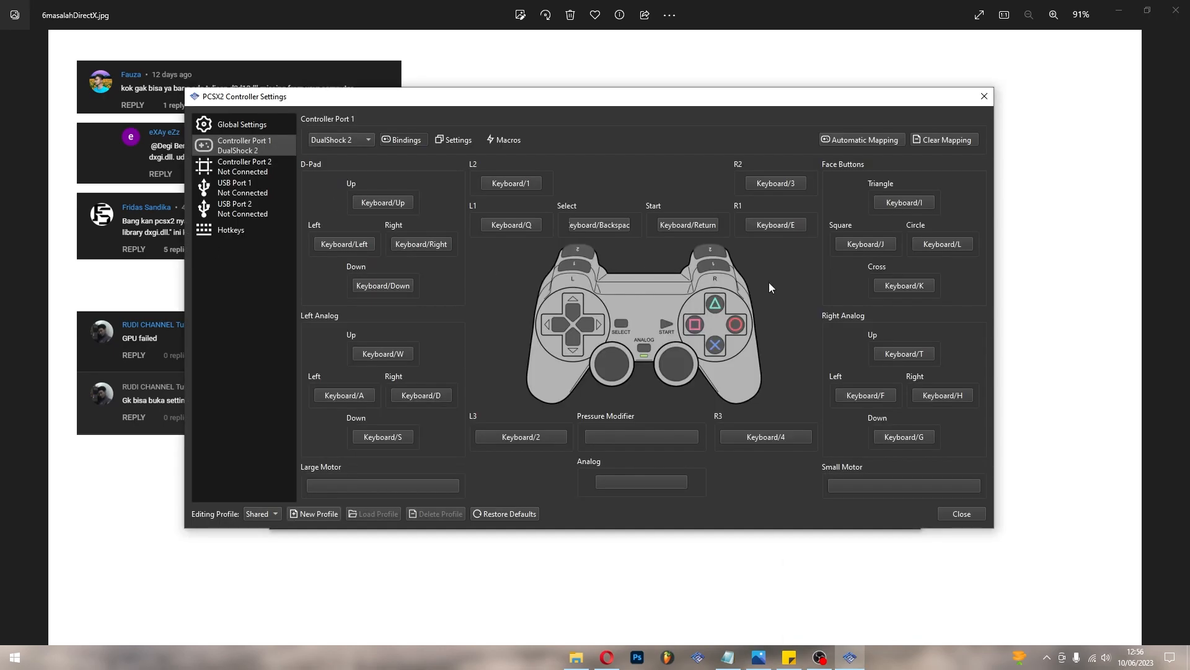
left_click(960, 514)
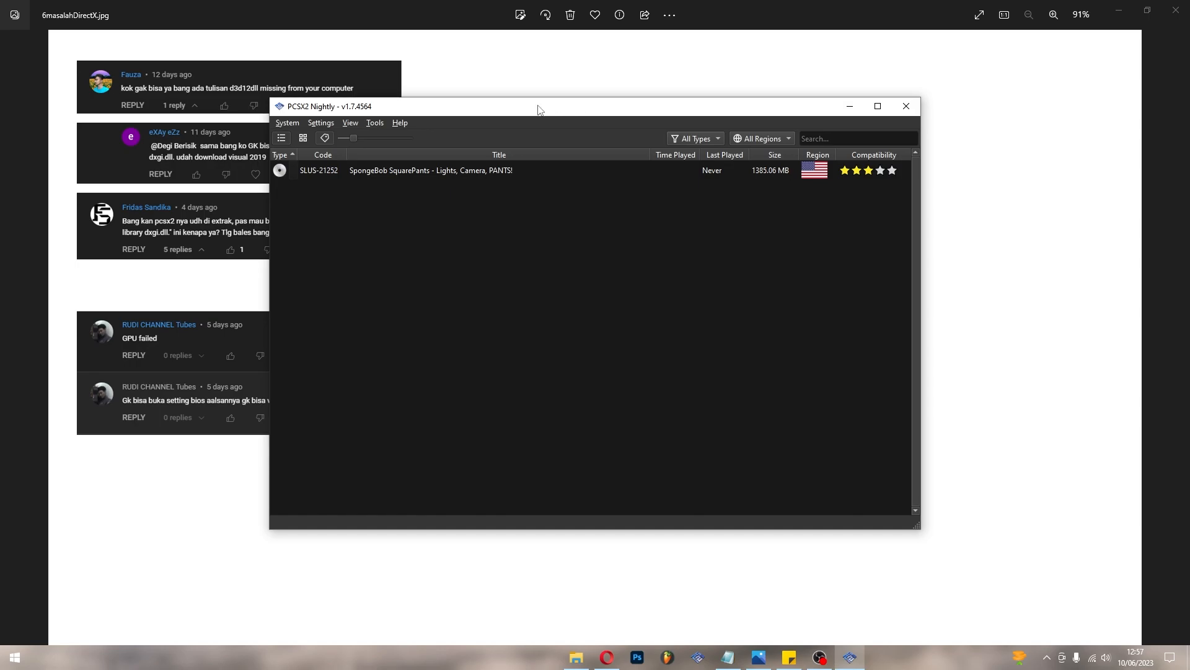
left_click(1176, 10)
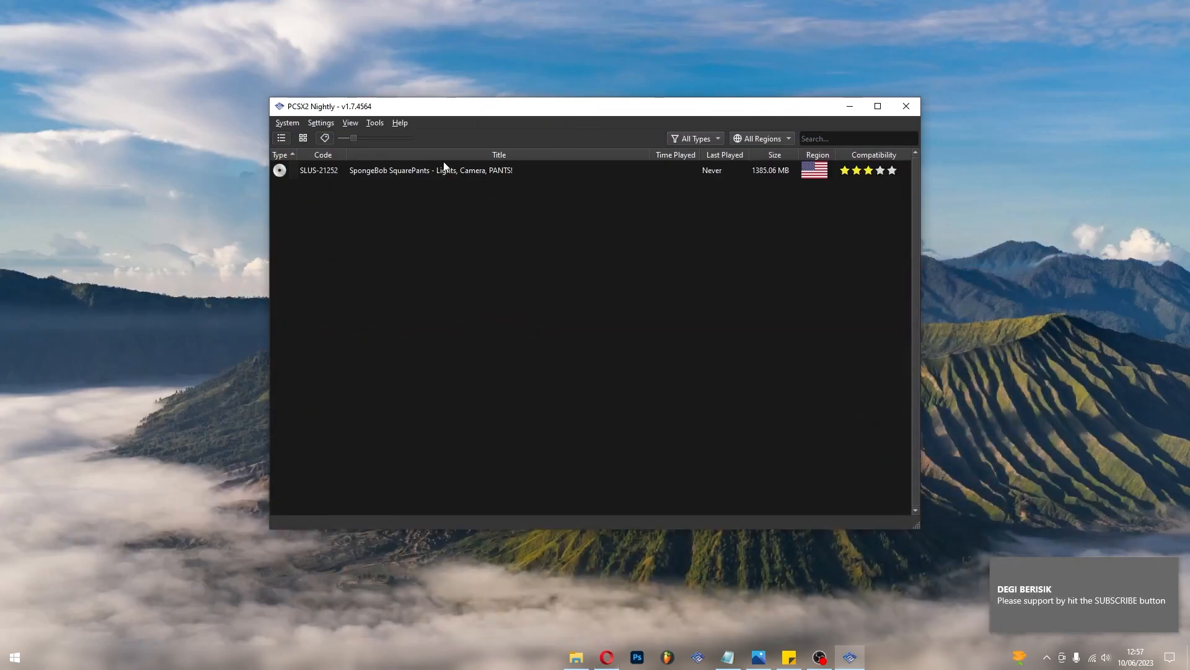
Open the PCSX2 graphics settings to view the available renderers, checking them against the comments in 6masalahDirectX.jpg
left_click(330, 126)
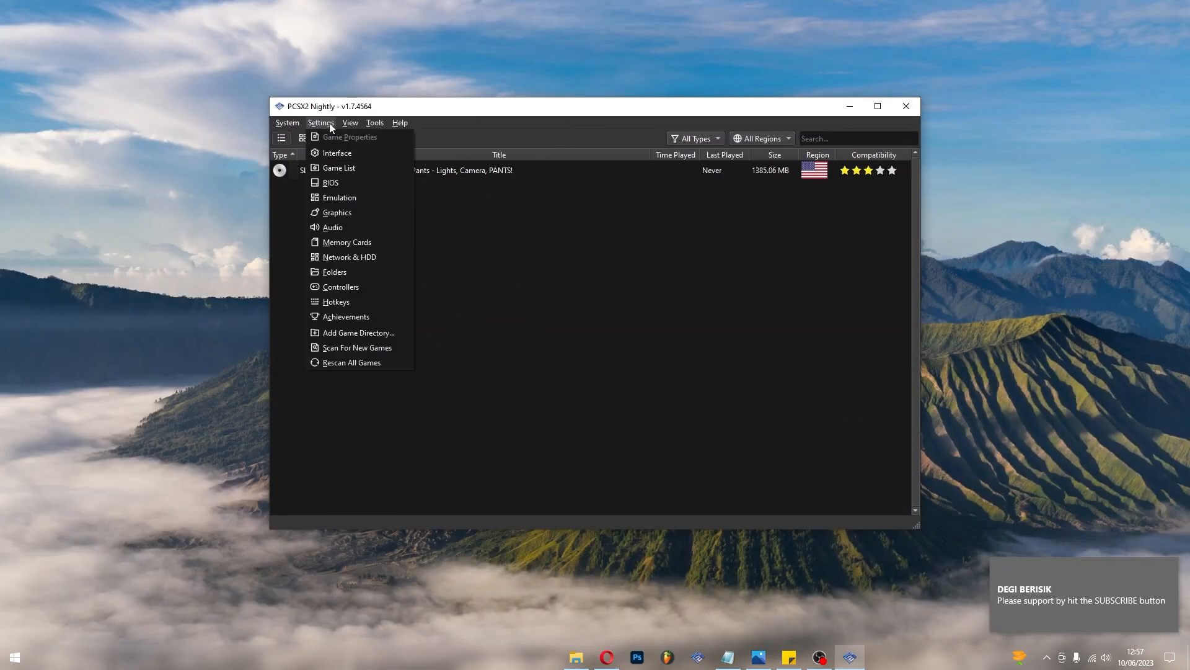
left_click(359, 213)
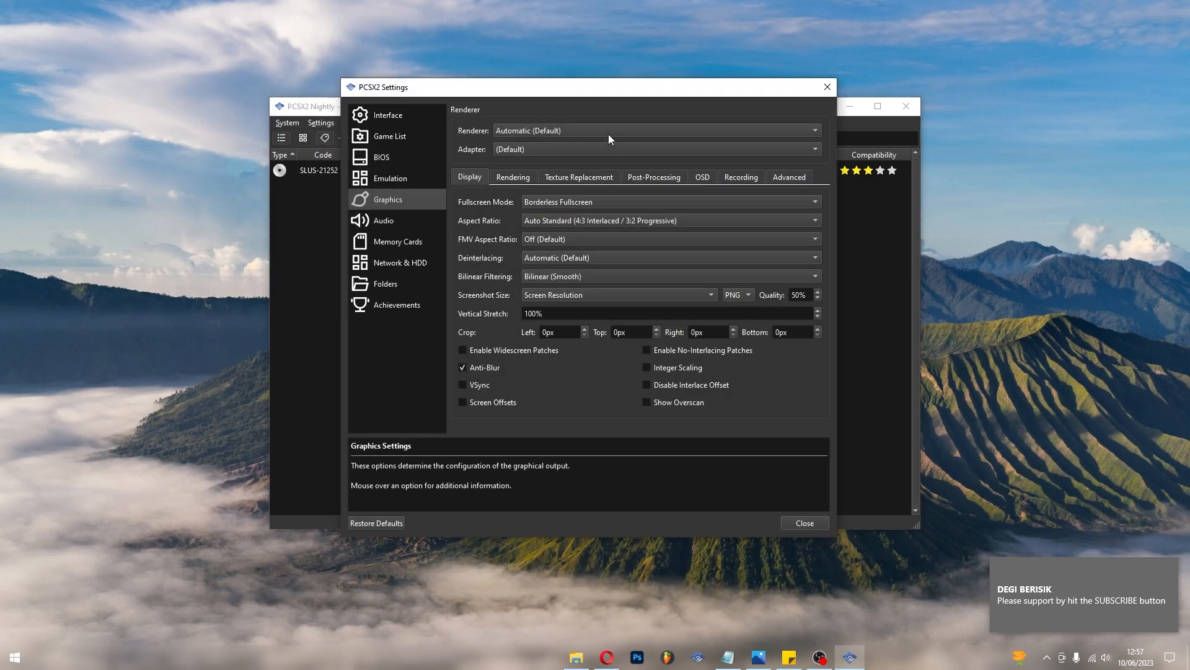
left_click(532, 131)
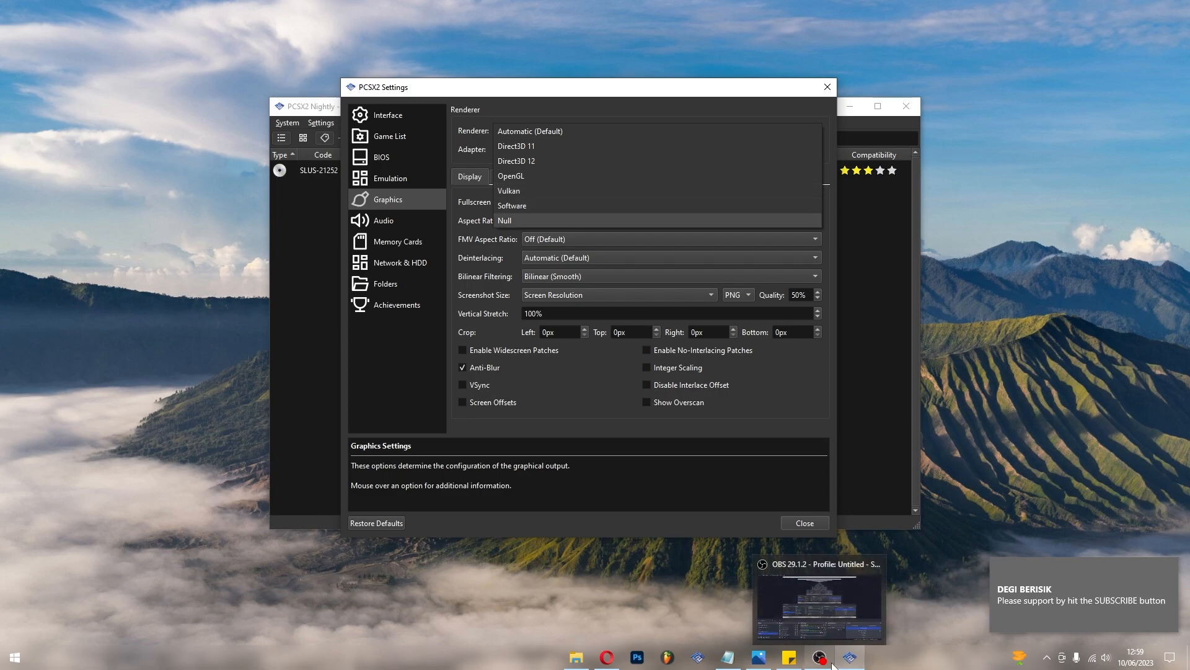
left_click(759, 660)
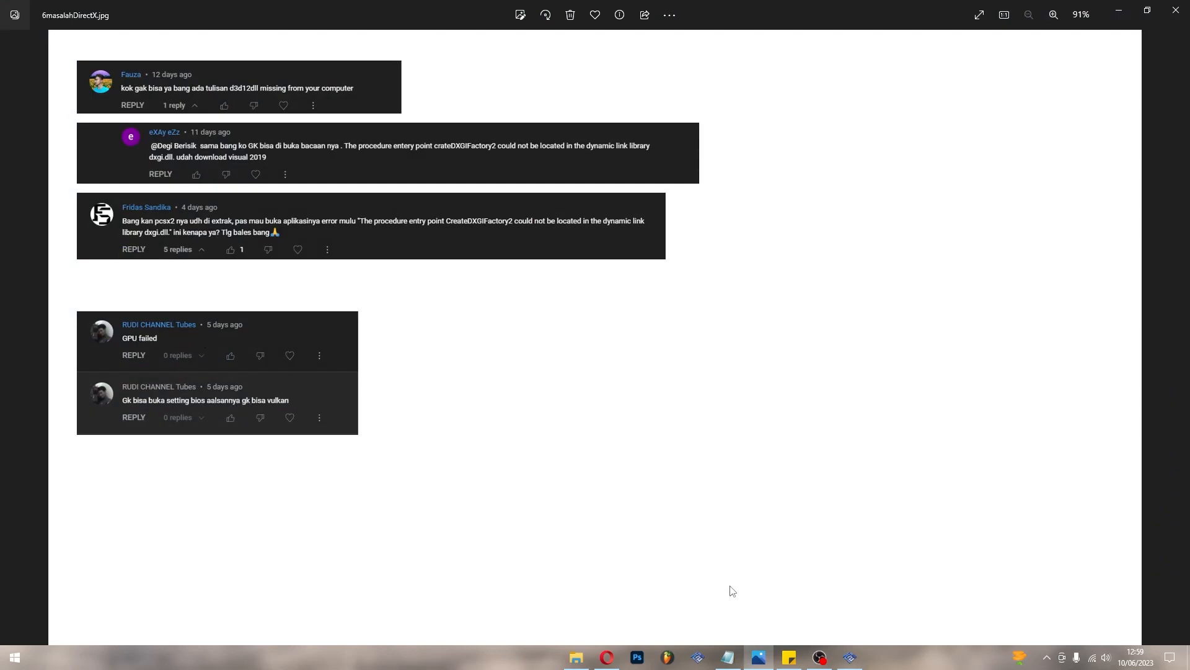
left_click(850, 658)
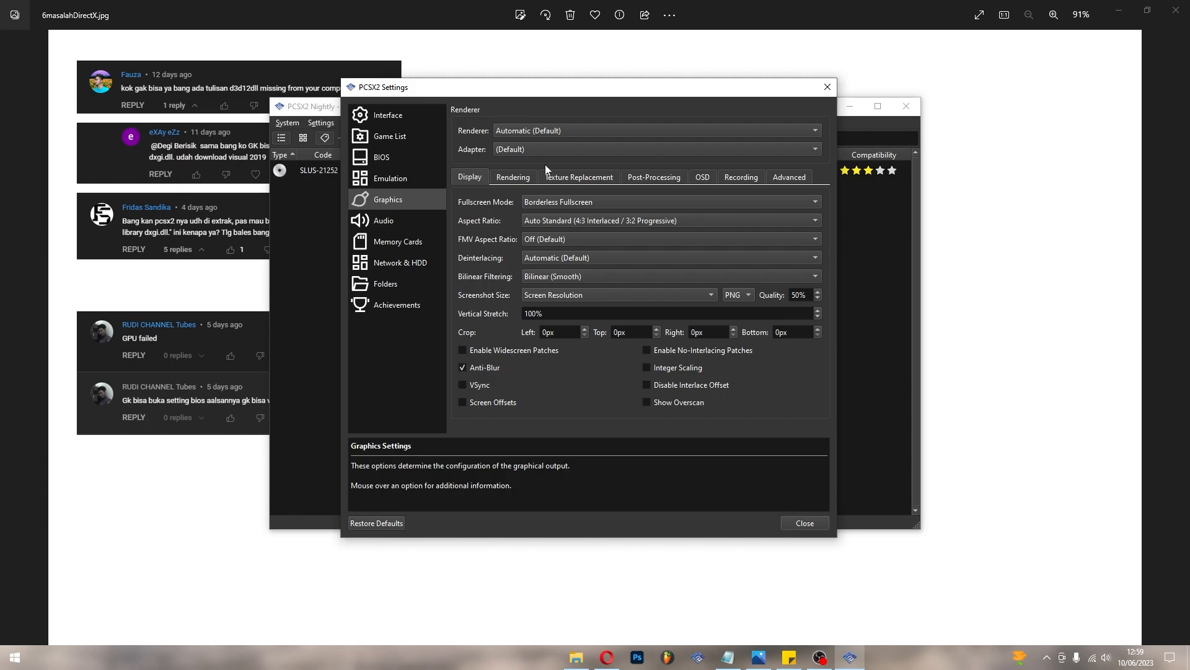
Set the graphics renderer to Vulkan
left_click(573, 132)
left_click(580, 133)
left_click(561, 133)
left_click(536, 195)
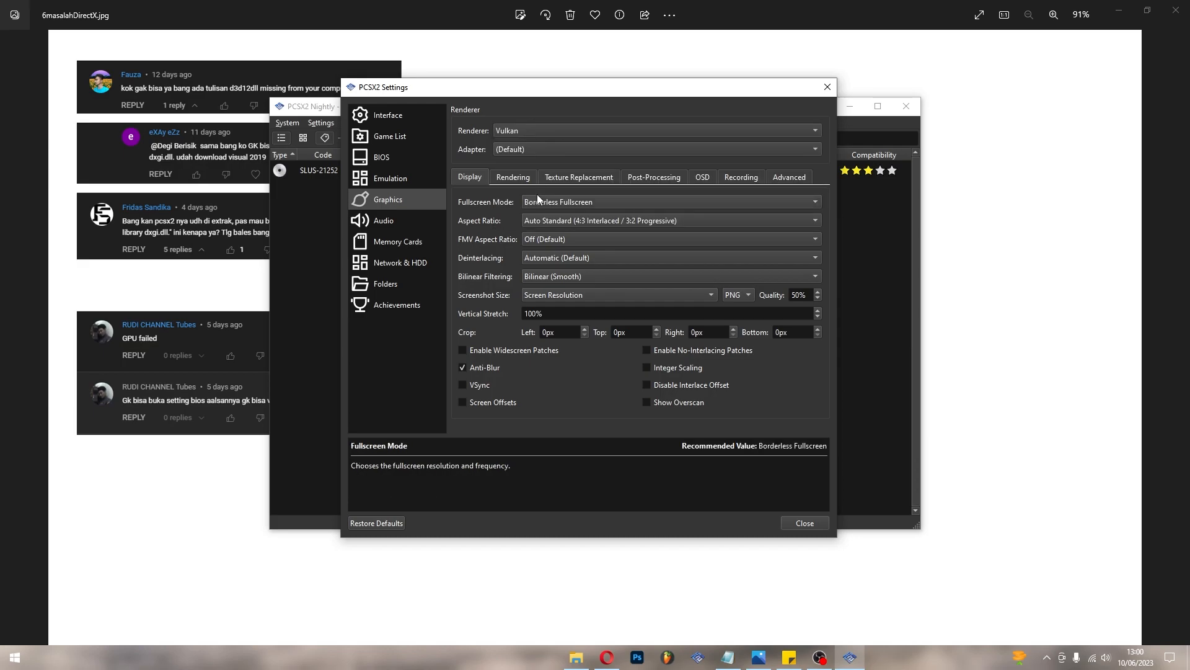
Set the graphics adapter to NVIDIA GeForce GTX 1050 and the renderer to Direct3D 11
left_click(545, 151)
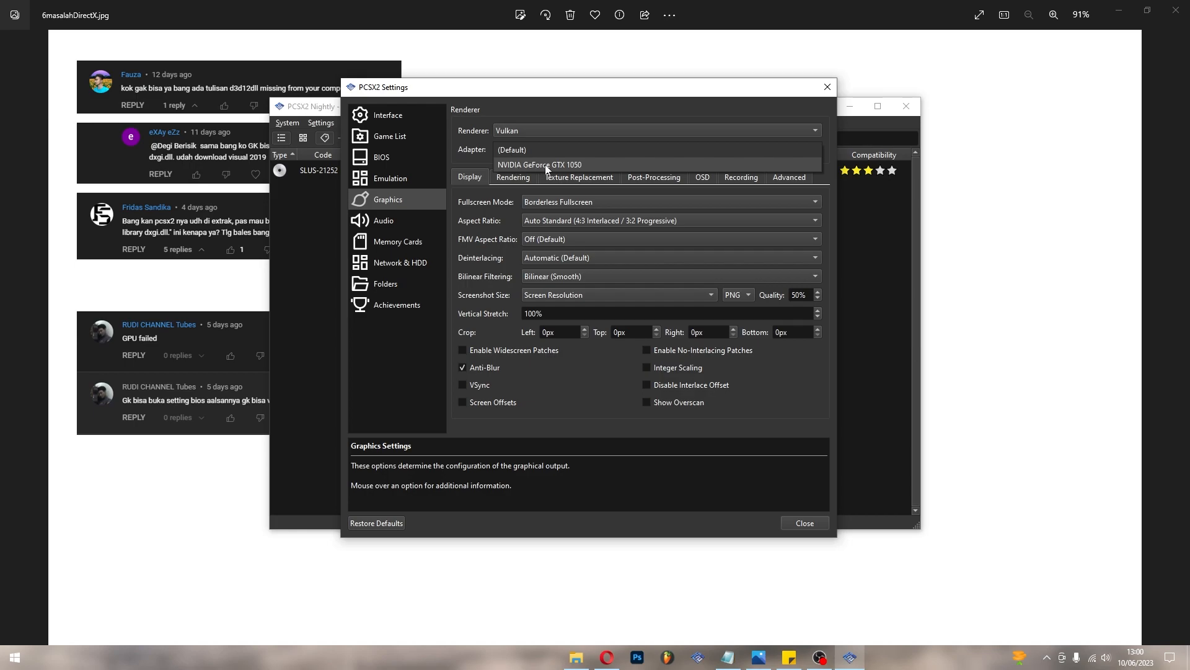
left_click(609, 169)
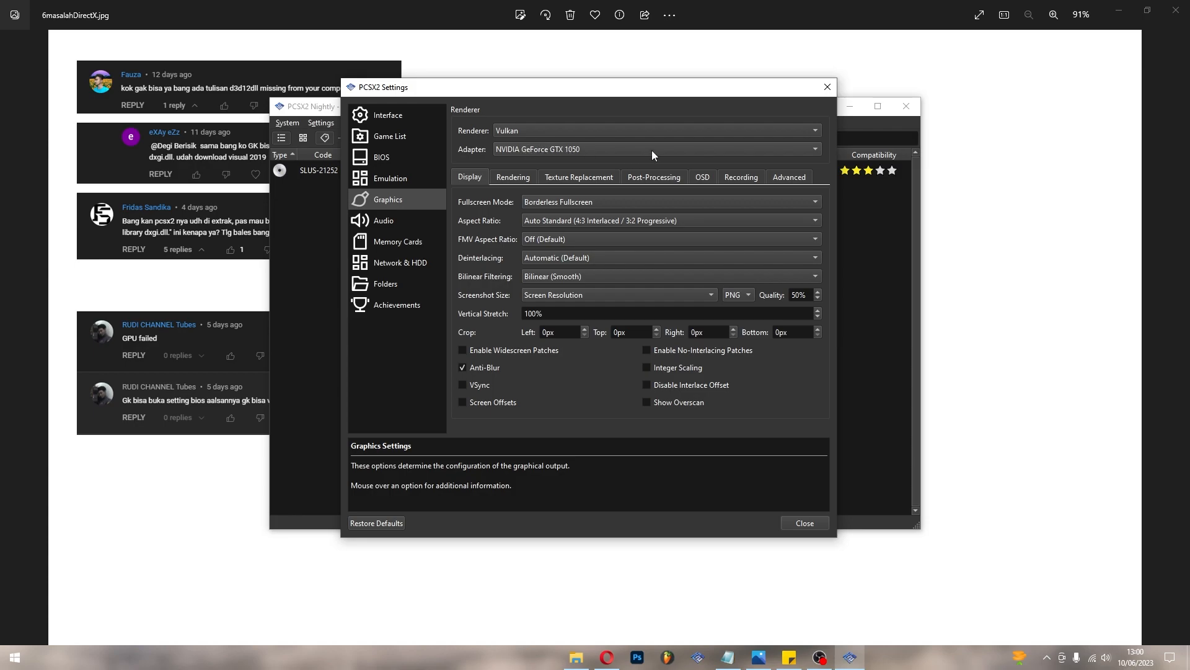
left_click(540, 132)
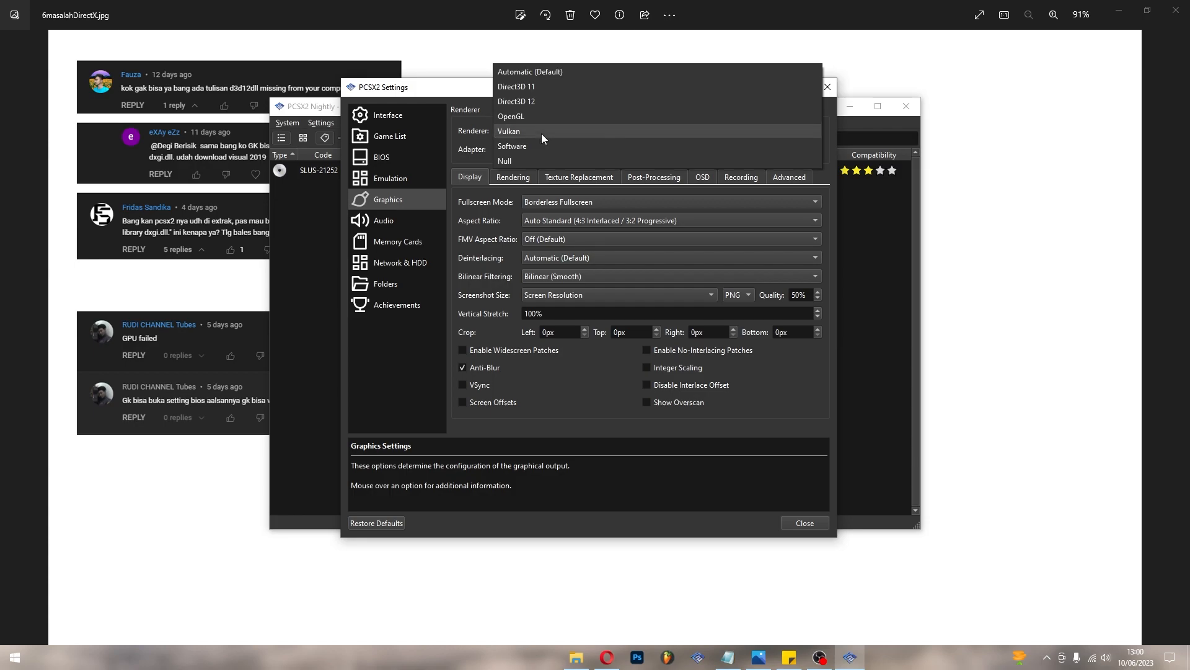
left_click(534, 85)
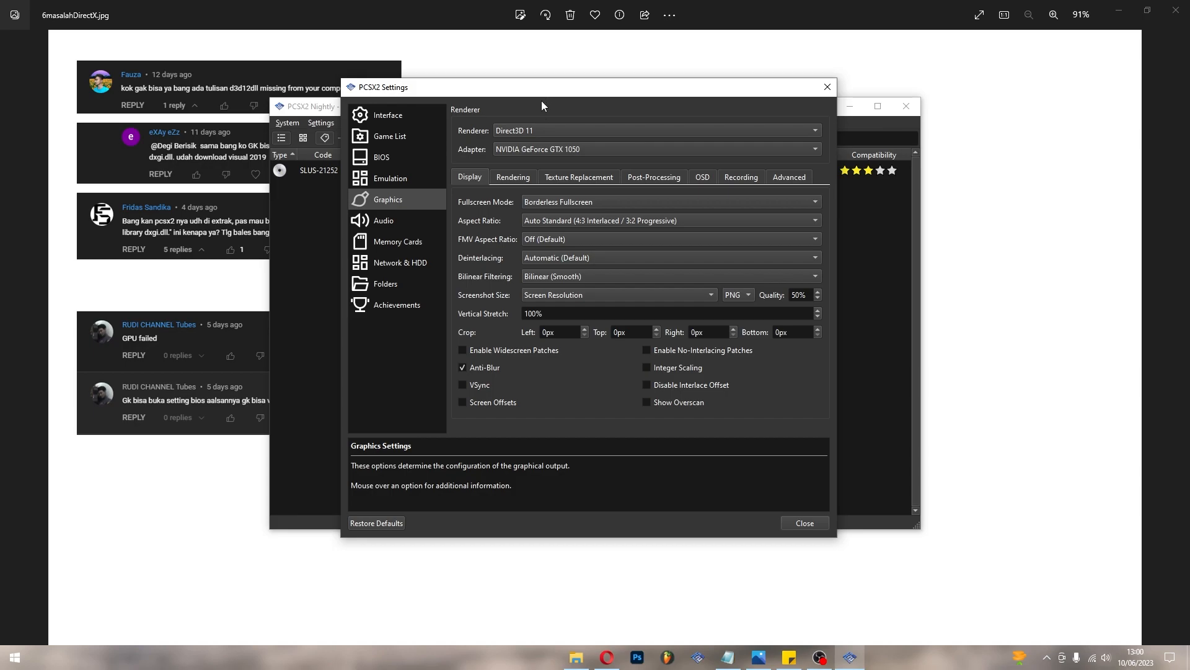
Change the graphics renderer to Direct3D 12 and then to OpenGL
left_click(532, 129)
left_click(542, 150)
left_click(542, 133)
left_click(545, 146)
Bring up the photo viewer, read the viewer comments in 7masalahUnsolved.jpg and 8masalahAneh.jpg, and minimize it
left_click(220, 254)
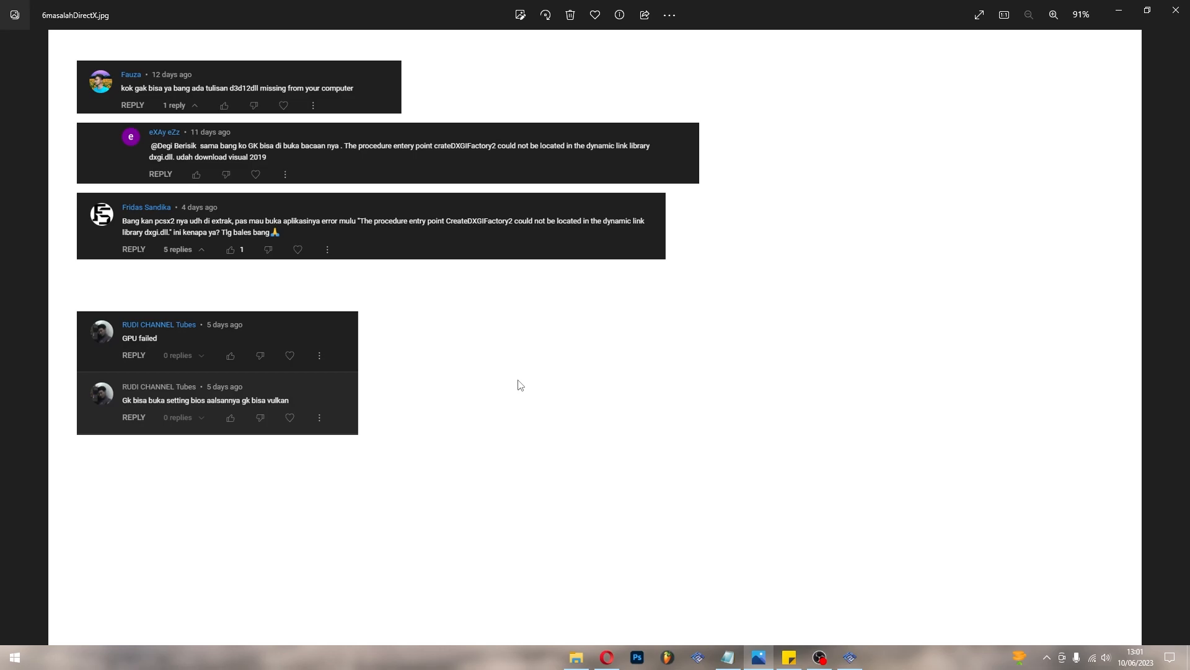
key("Right")
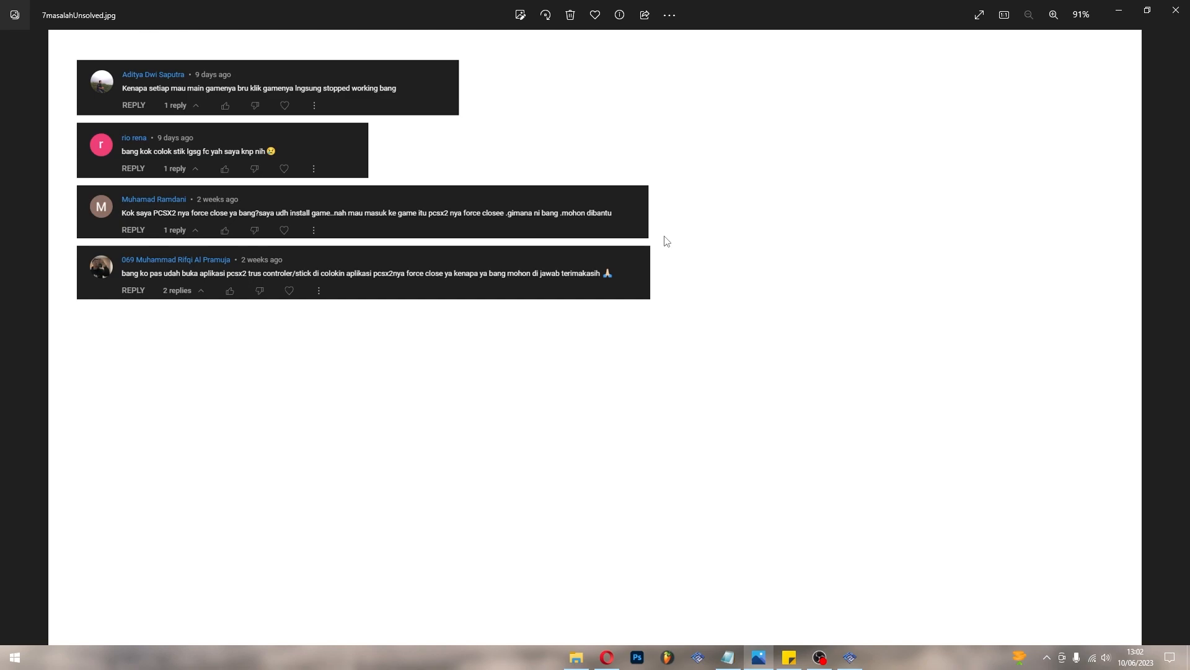
key("Right")
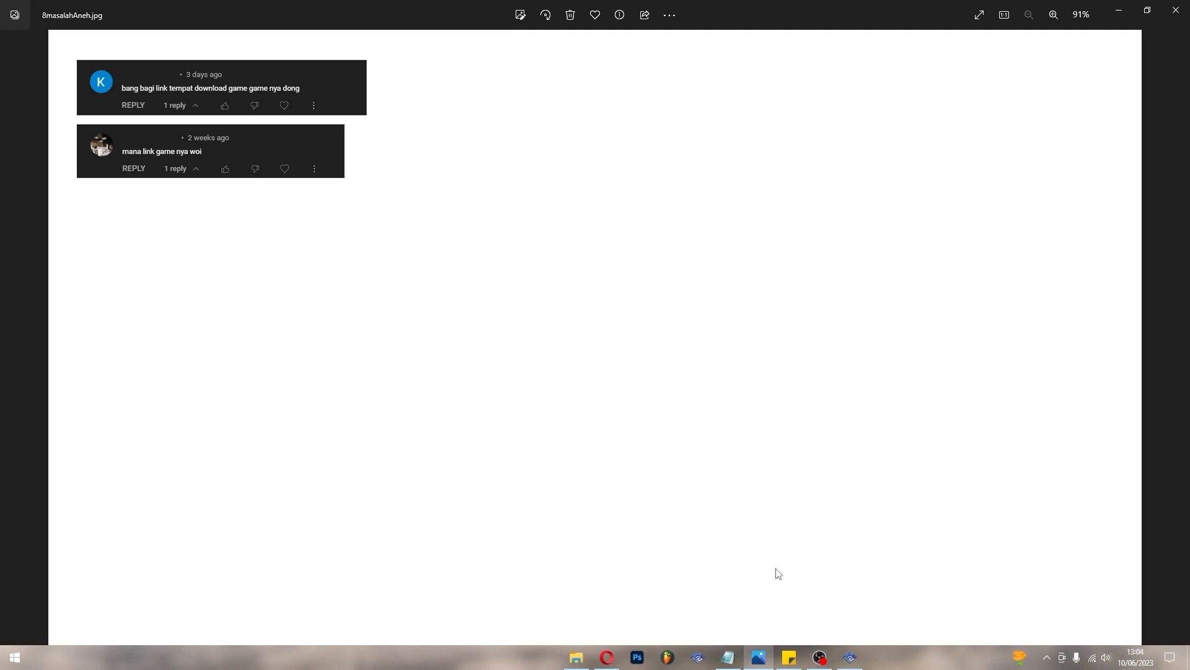
left_click(1117, 13)
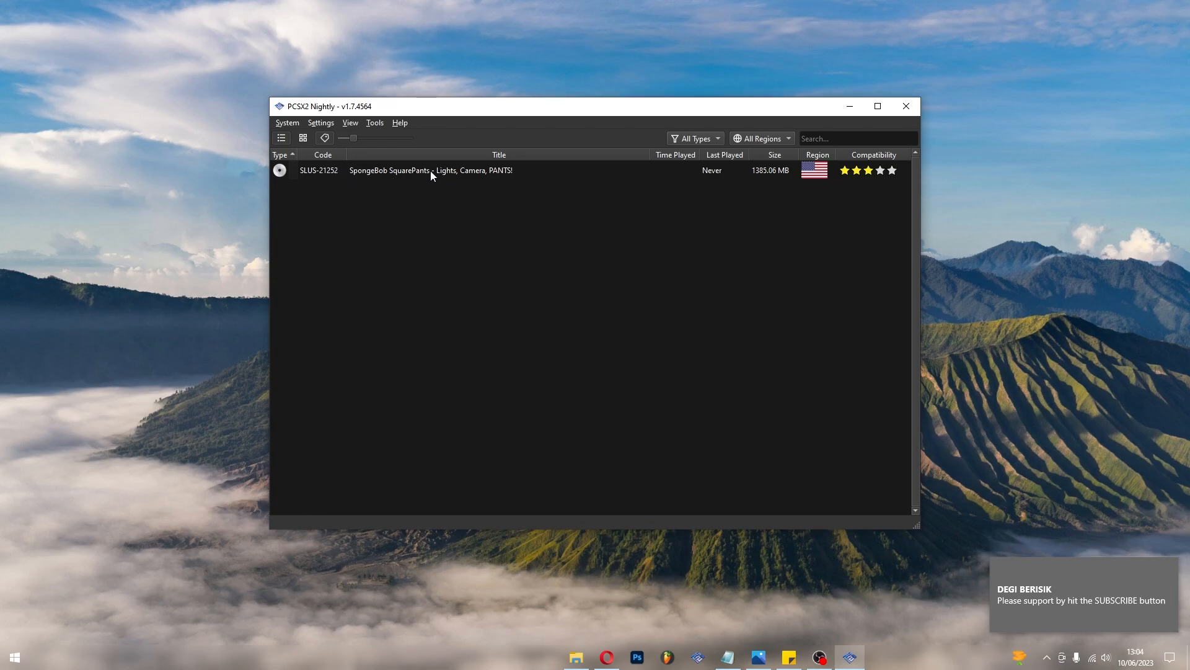
Set the PCSX2 graphics renderer to Vulkan and close the settings
left_click(320, 122)
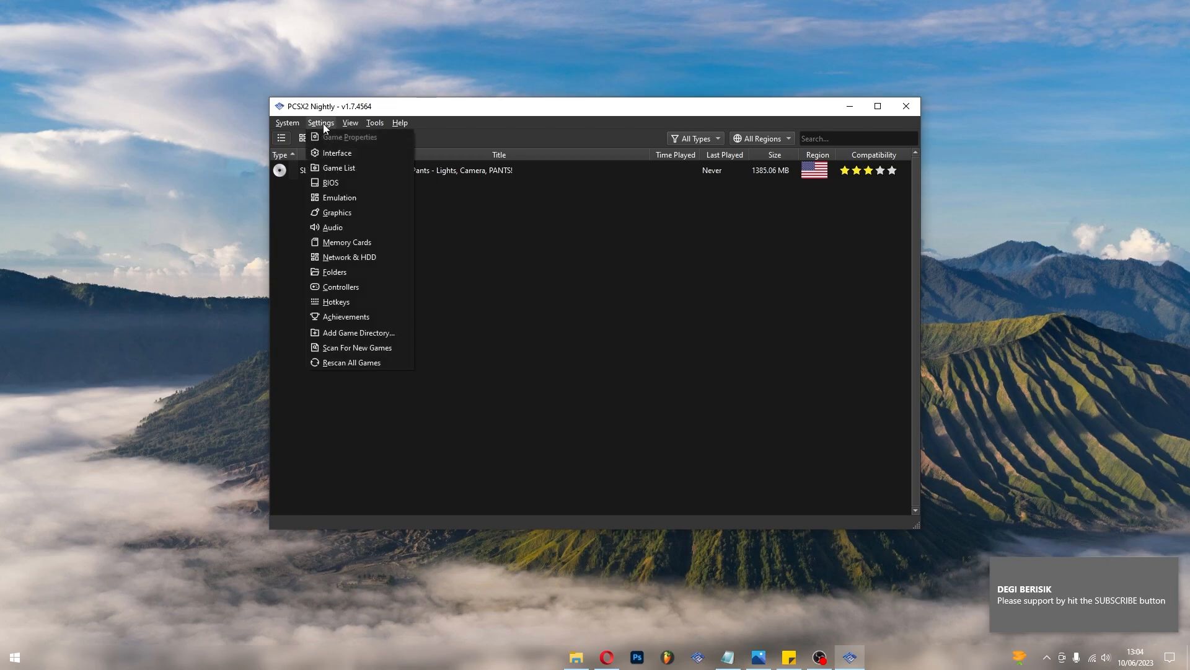
left_click(357, 213)
left_click(515, 131)
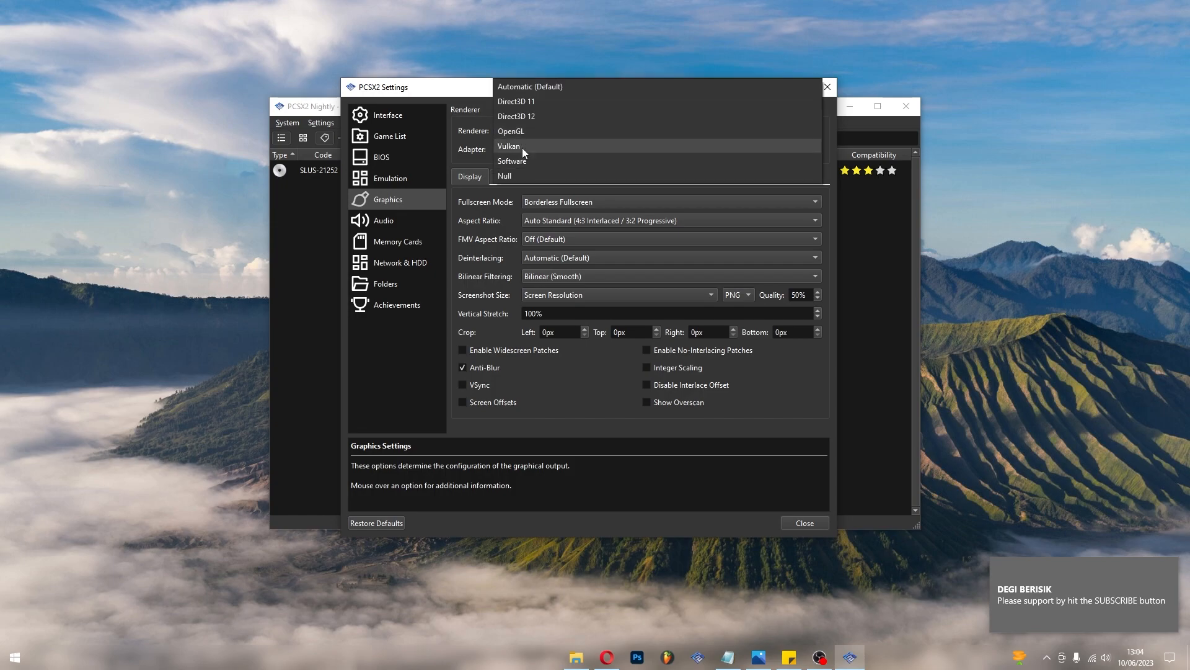
left_click(522, 147)
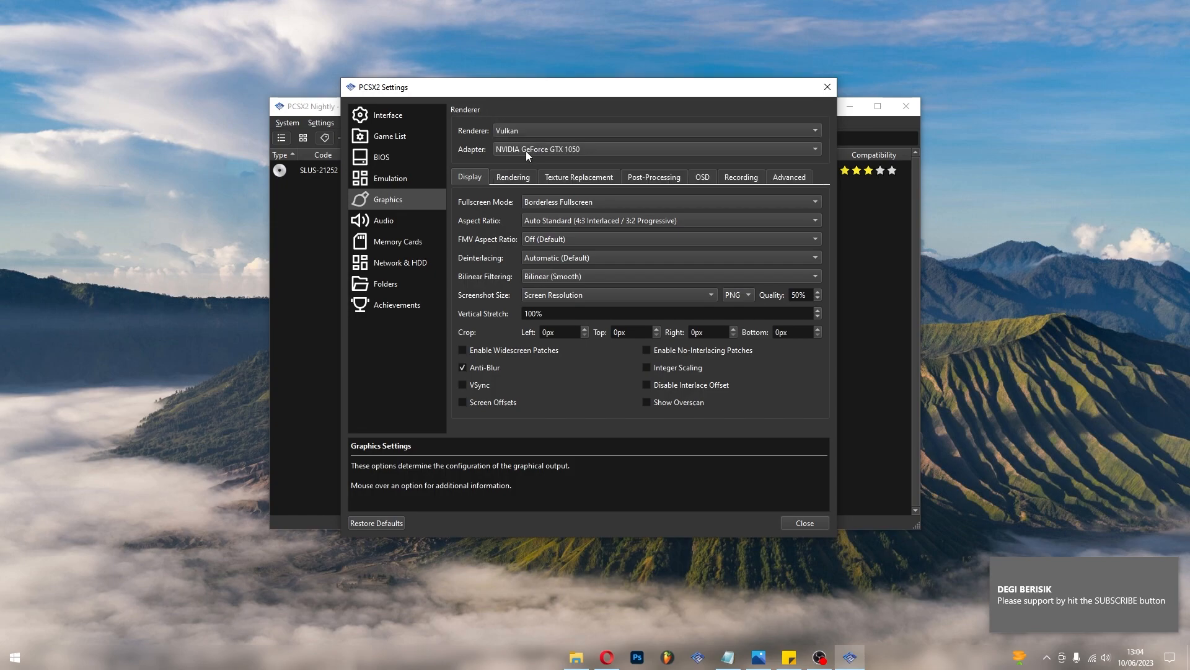
left_click(816, 522)
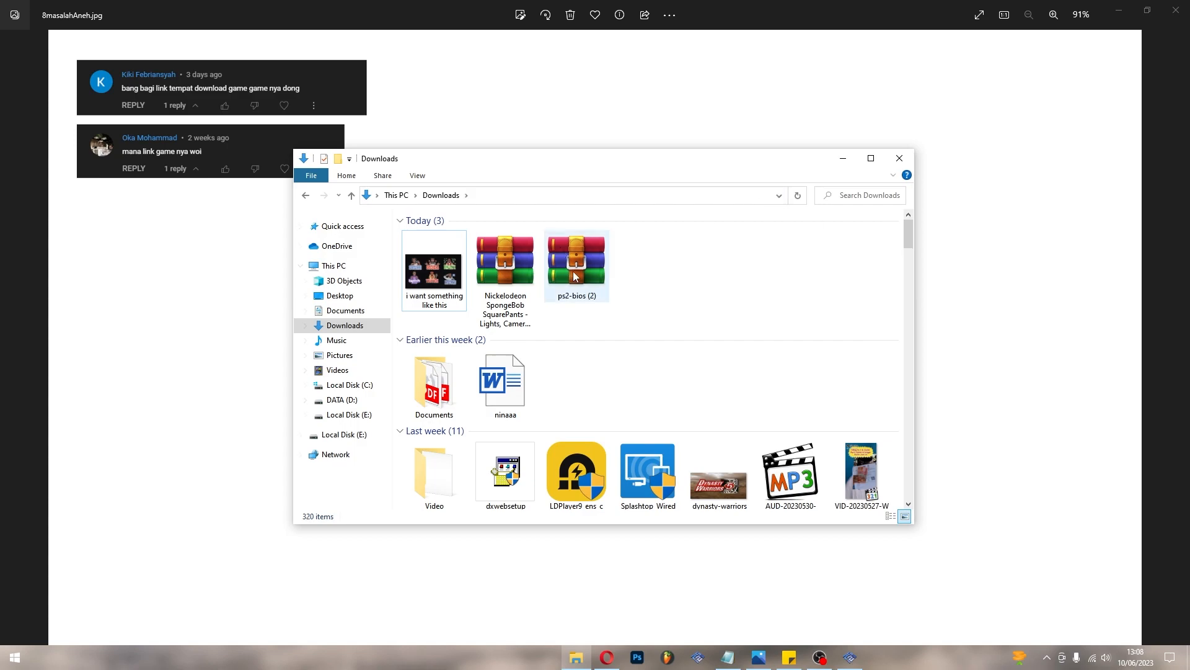
Extract the ps2-bios (2) archive in Downloads into its own folder and open that folder
right_click(575, 268)
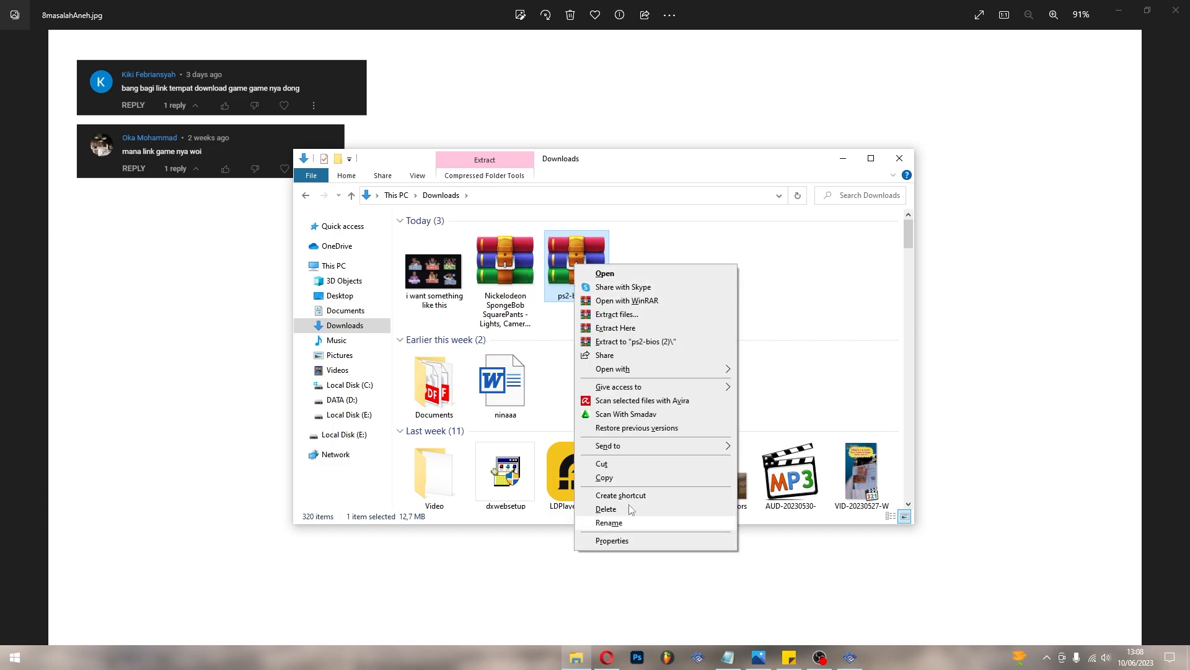
left_click(679, 348)
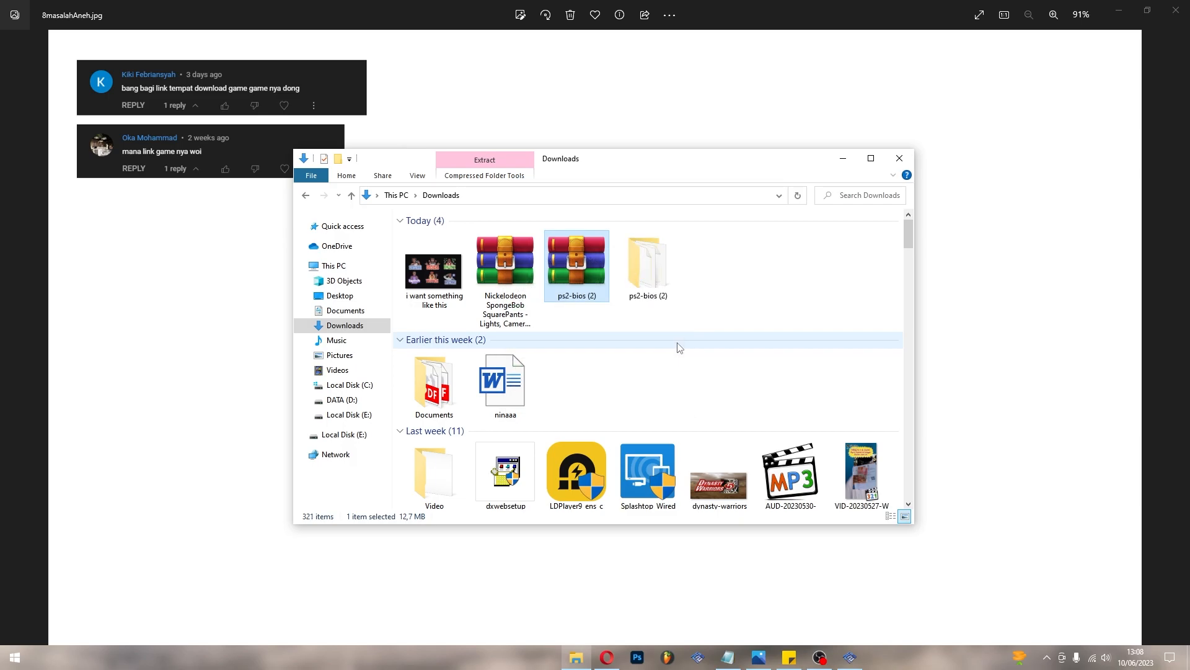
left_click(656, 274)
double_click(657, 274)
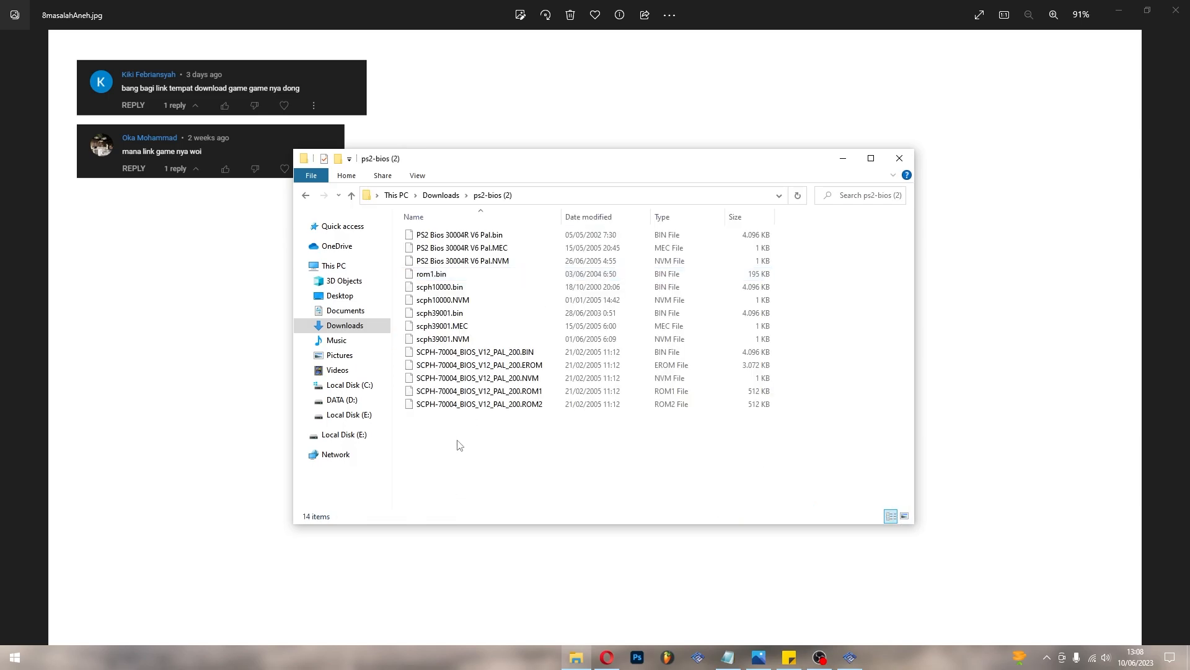
Copy all the BIOS files in the extracted ps2-bios (2) folder
left_click_drag(411, 422, 787, 228)
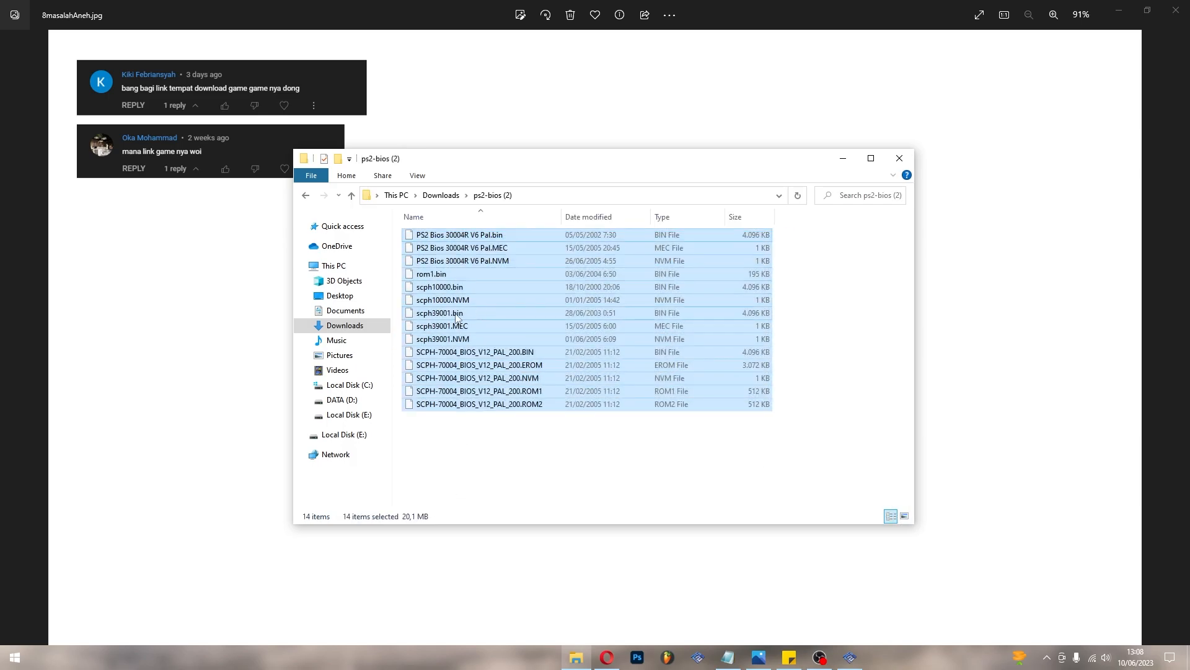
right_click(456, 314)
left_click(512, 460)
Paste the BIOS files into the bios folder of pcsx2-v1.7.4564-windows-64bit-Qt, inside MASALAH PCSX2 on drive D
left_click(342, 400)
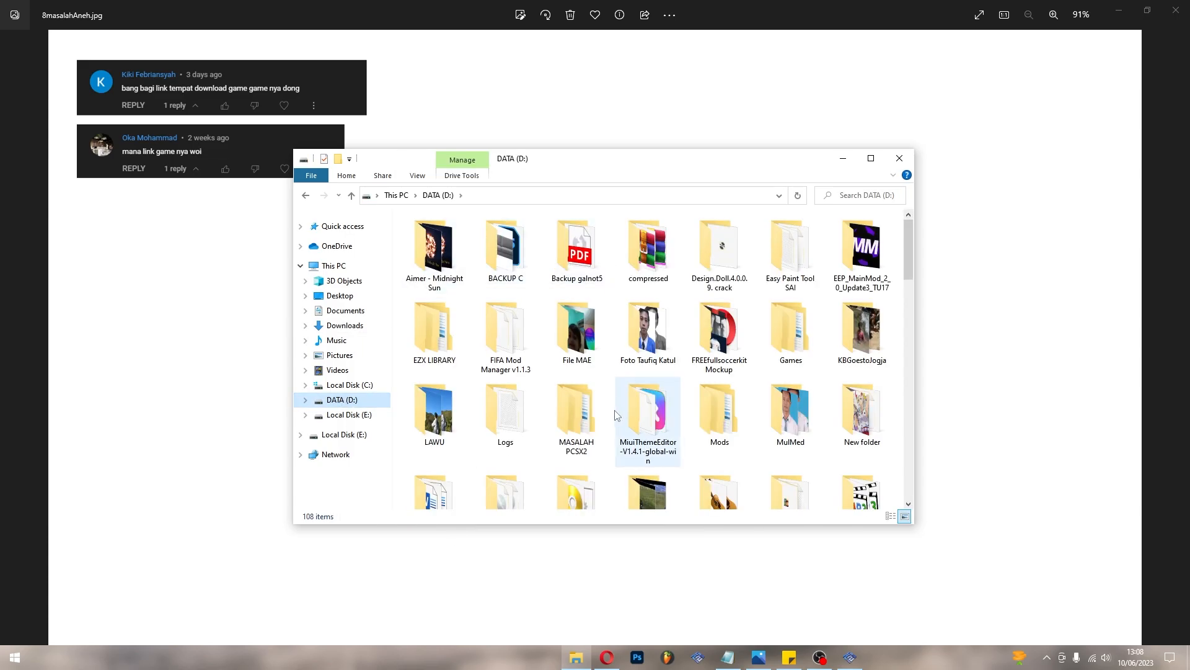
double_click(580, 416)
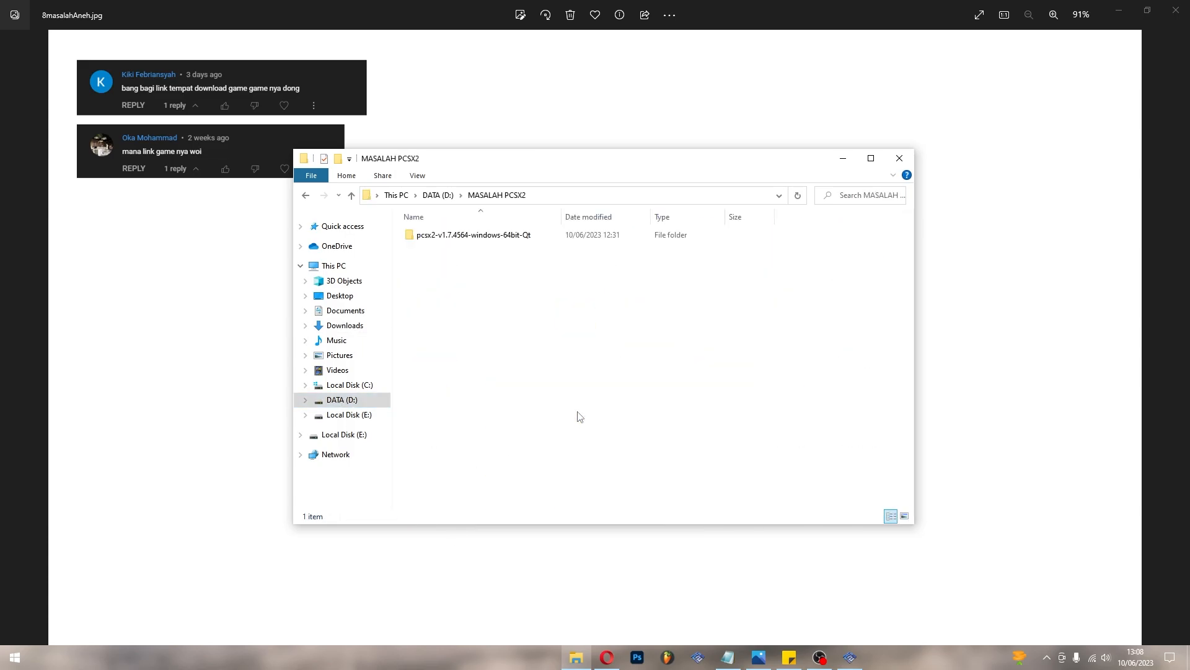
double_click(512, 237)
scroll(531, 313, "down", 2)
scroll(544, 428, "up", 2)
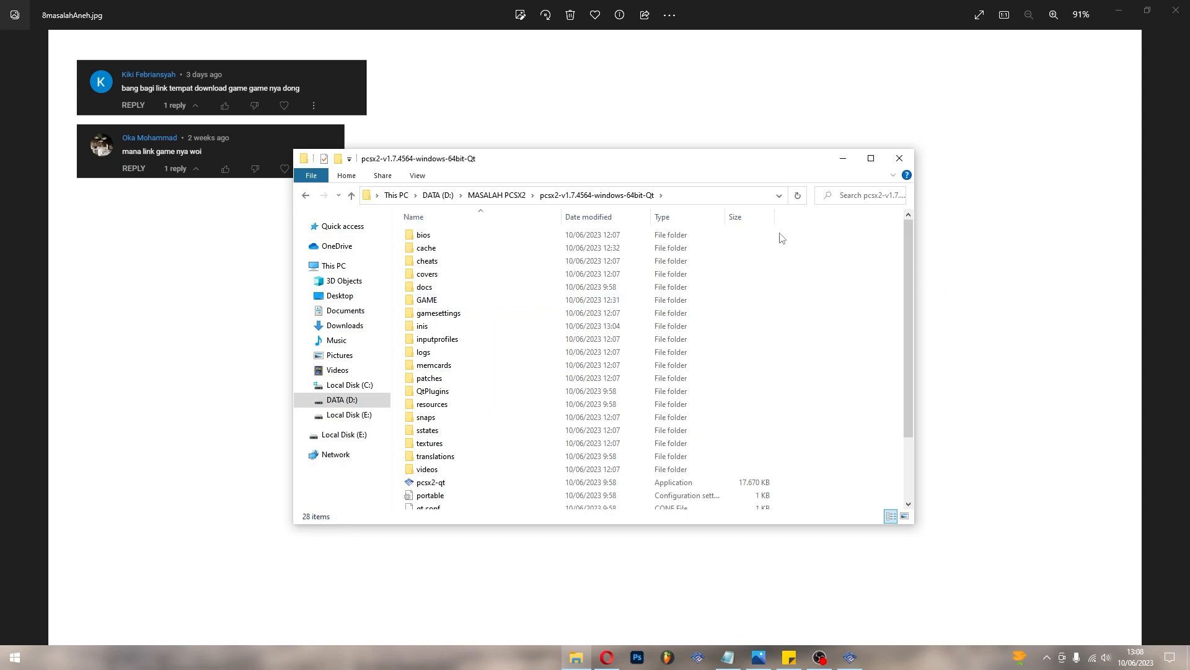
left_click(447, 239)
double_click(447, 238)
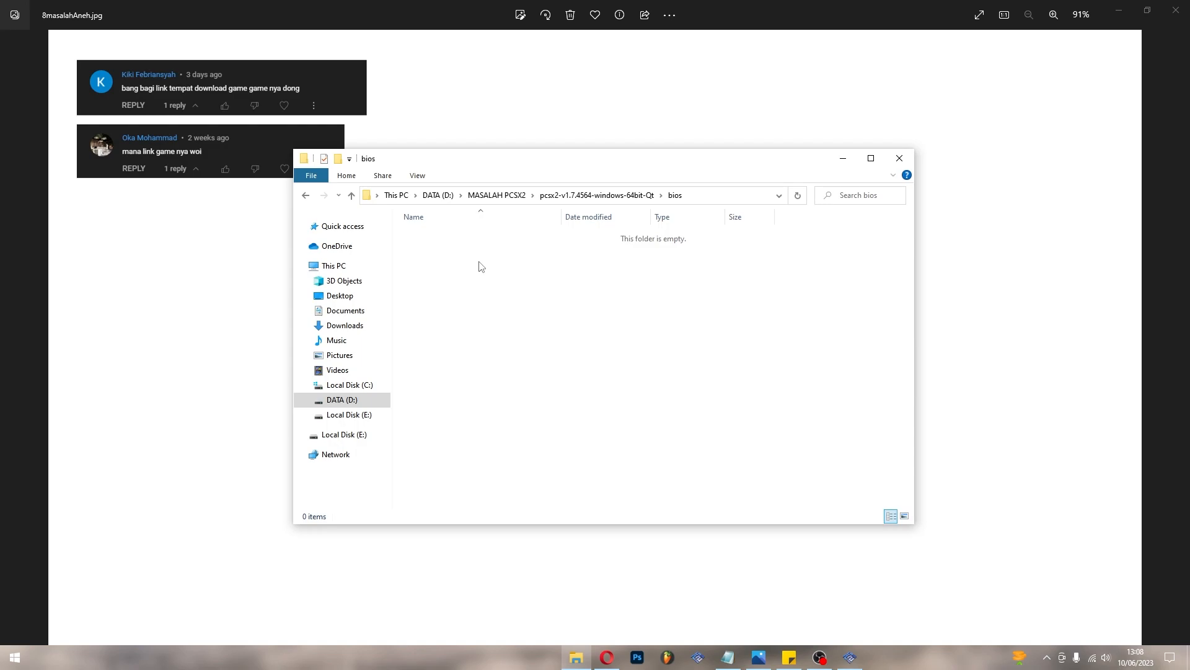
right_click(487, 314)
left_click(554, 400)
left_click(865, 357)
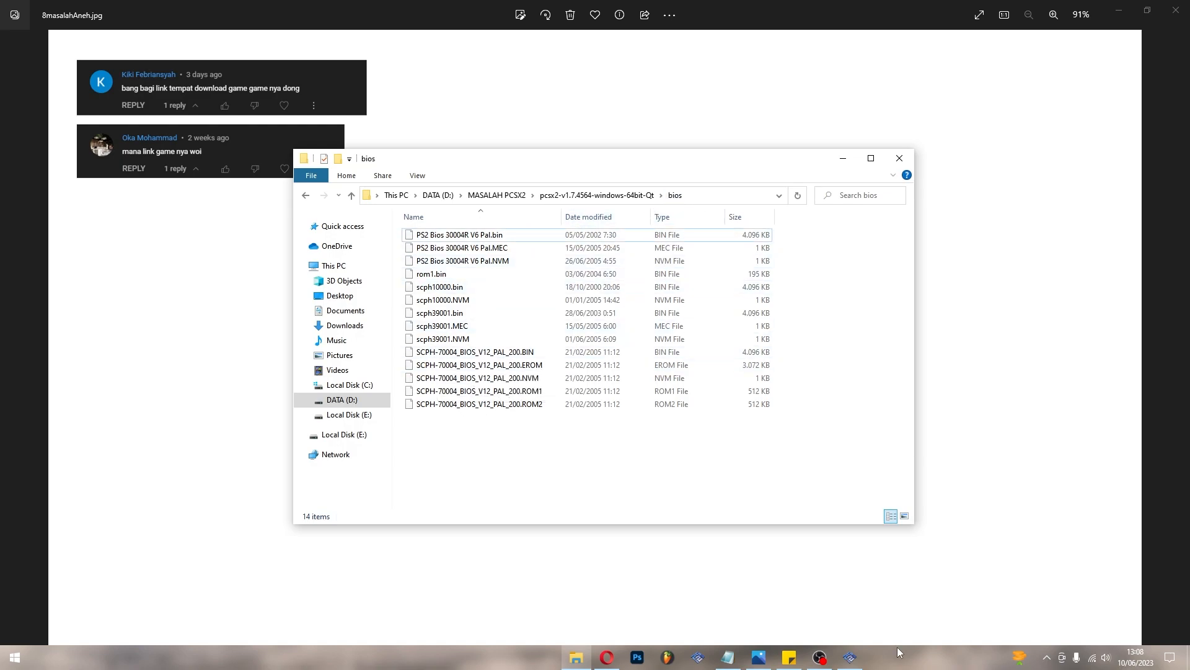
Switch to PCSX2, refresh the list of BIOS images in its BIOS settings, and close the settings
left_click(850, 657)
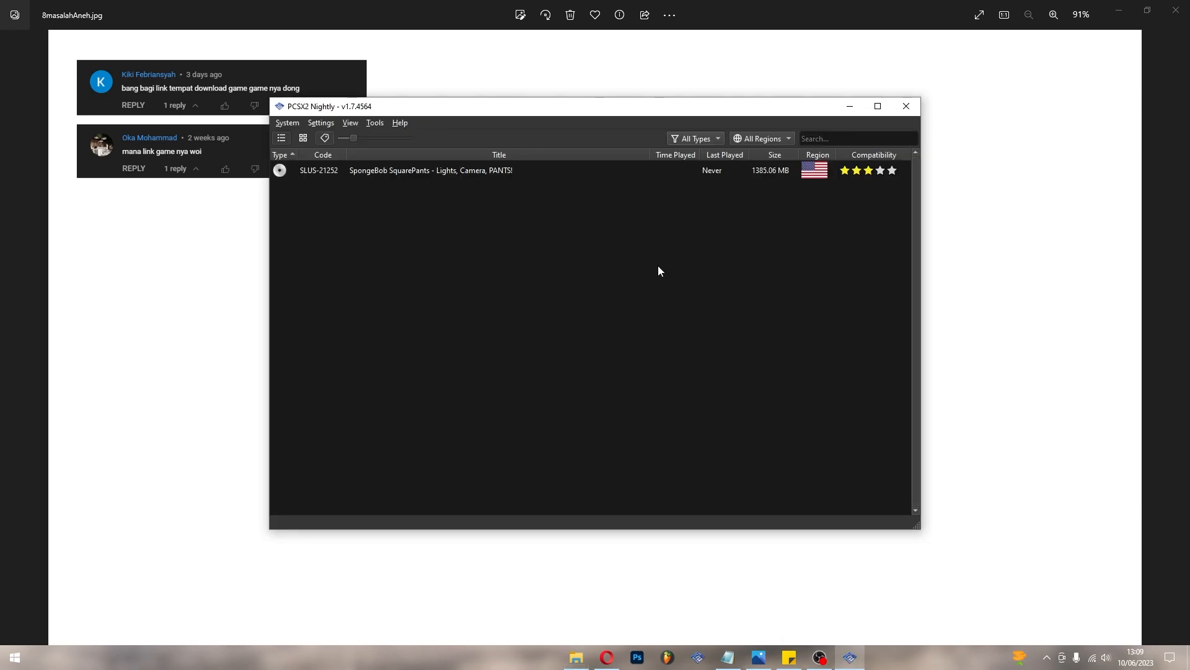
left_click(321, 123)
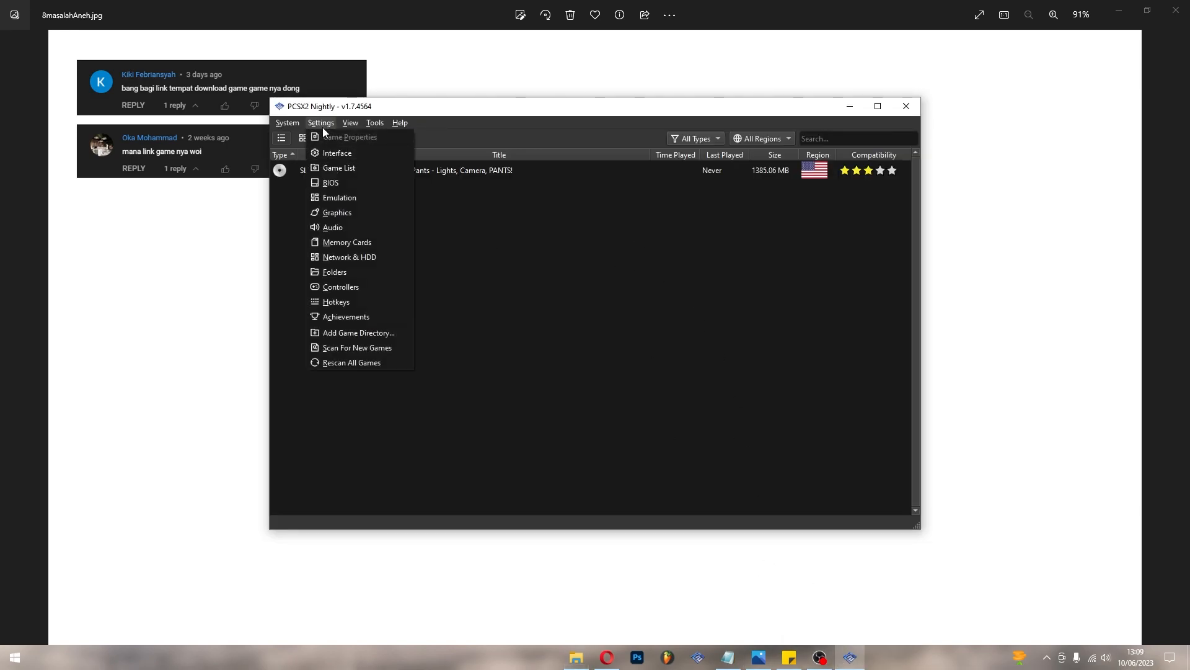
left_click(336, 183)
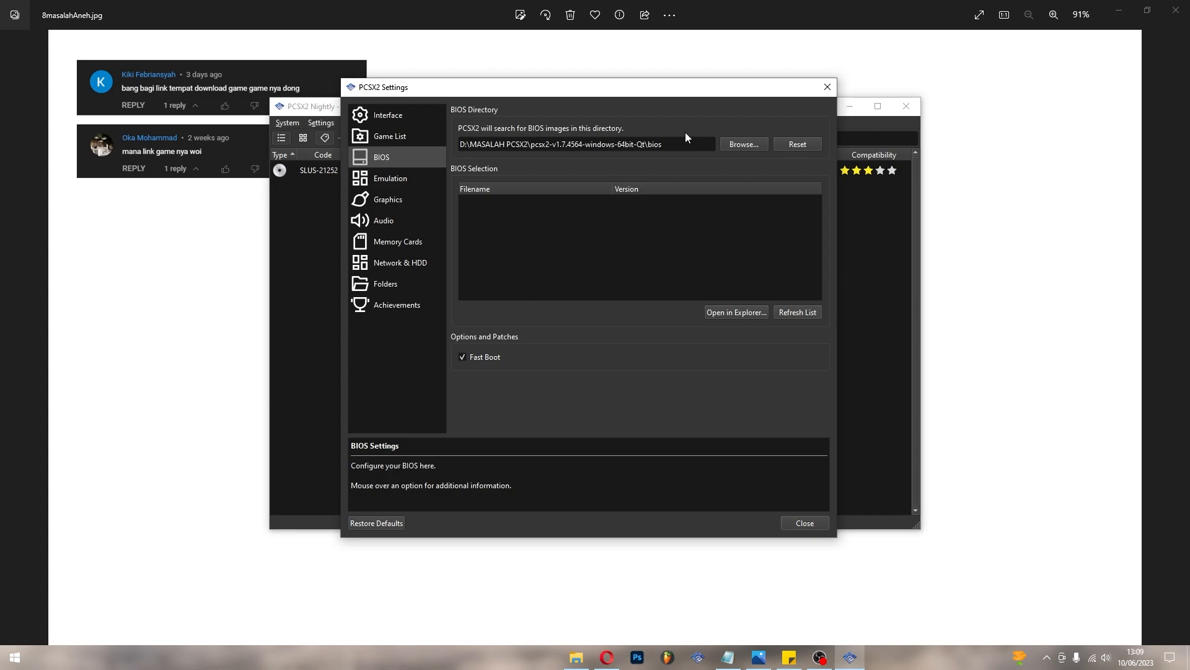
left_click(797, 313)
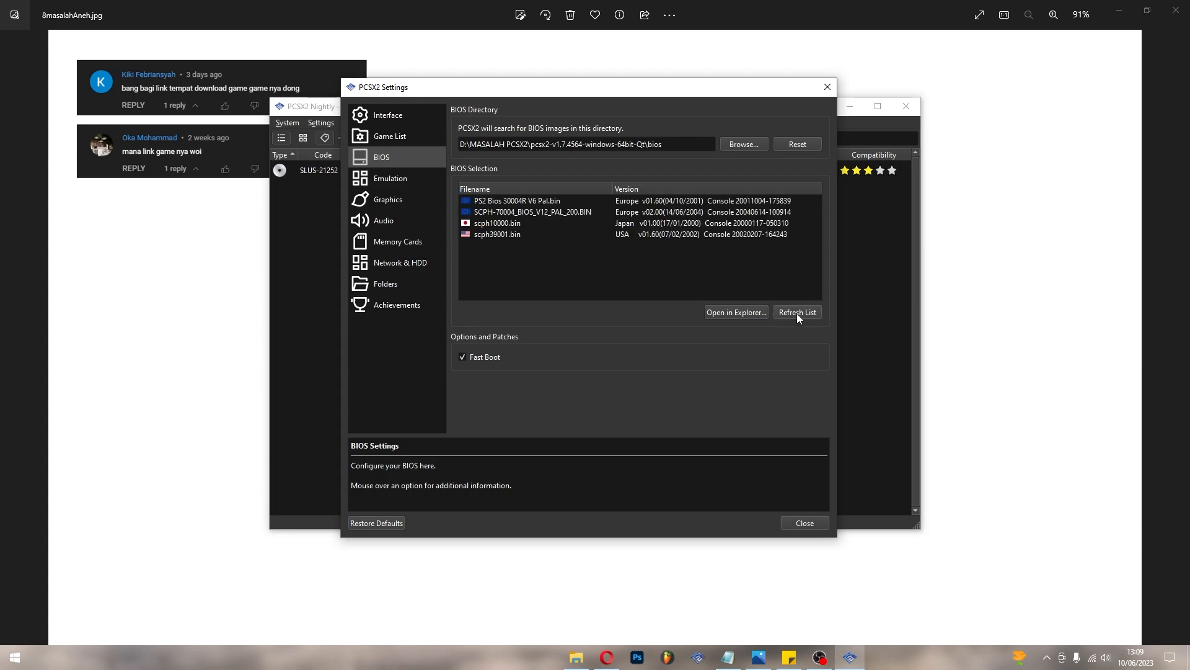
left_click(808, 523)
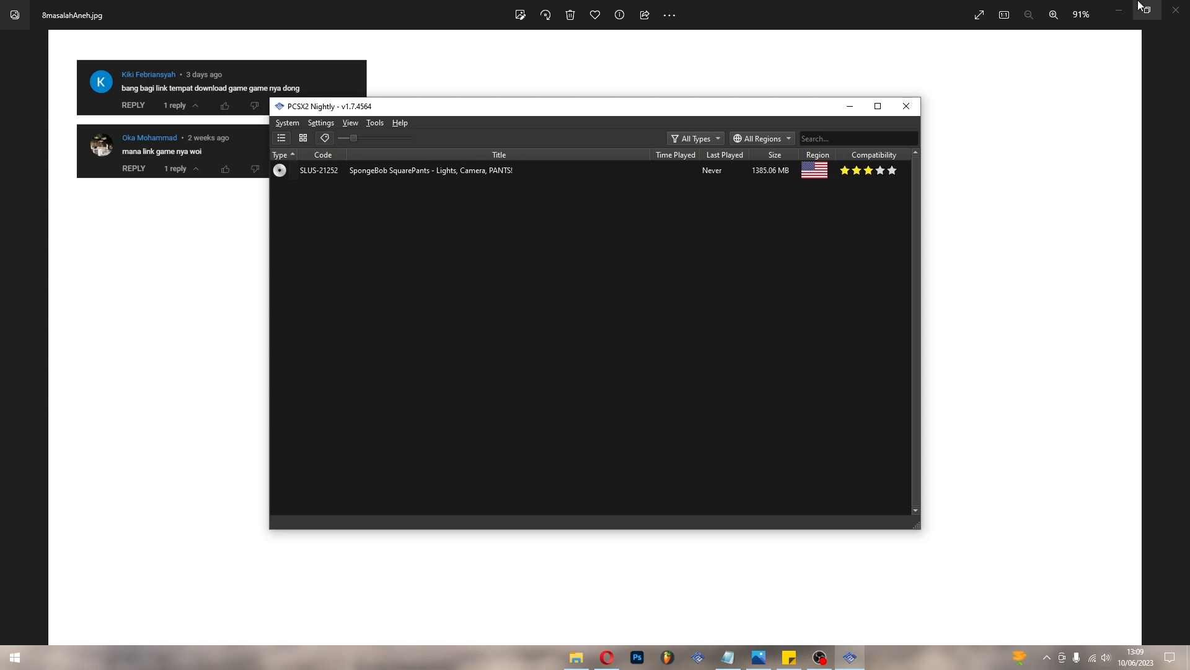
Minimize the photo viewer and launch SpongeBob SquarePants - Lights, Camera, PANTS! from the game list
left_click(1120, 10)
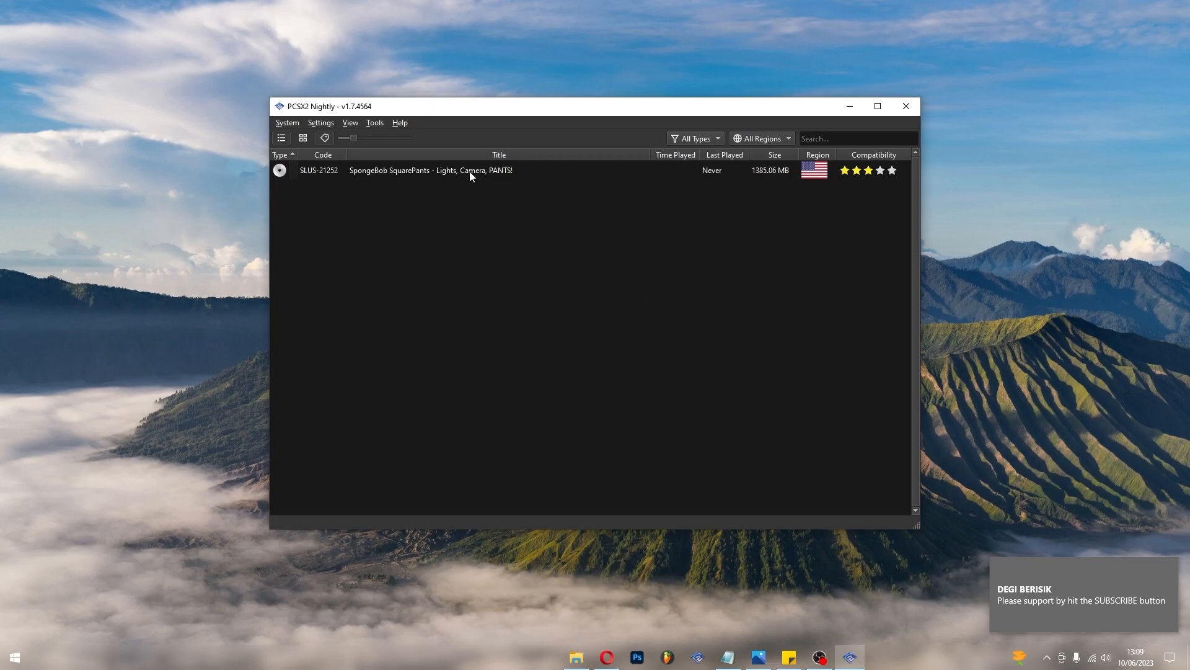
double_click(347, 170)
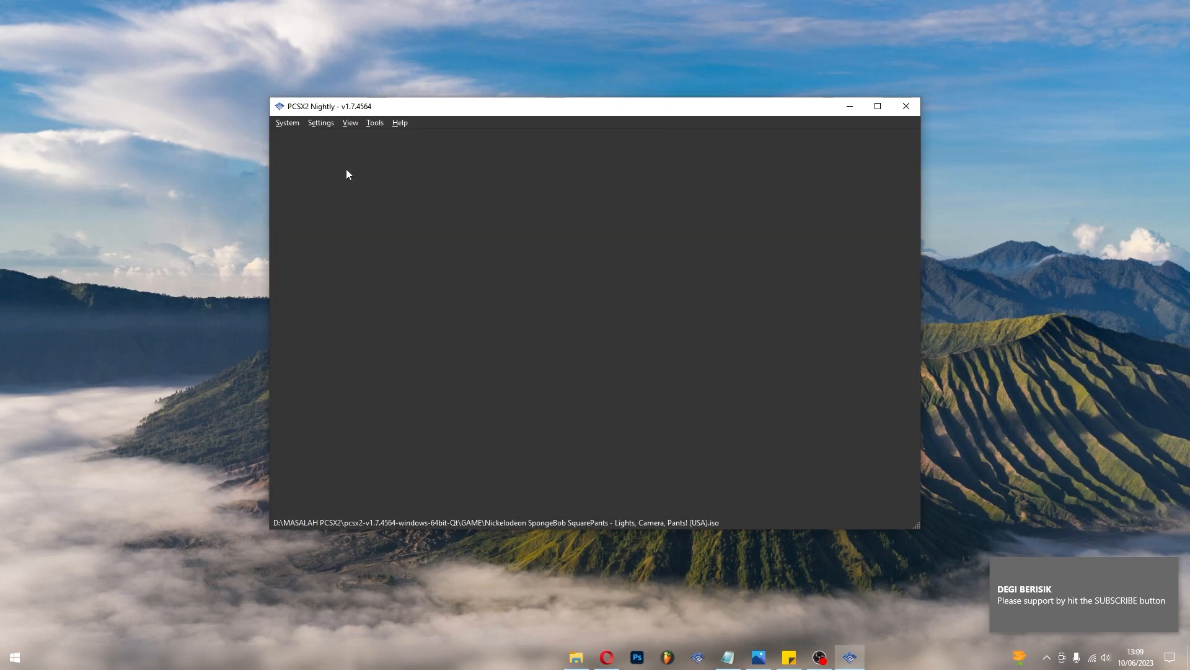